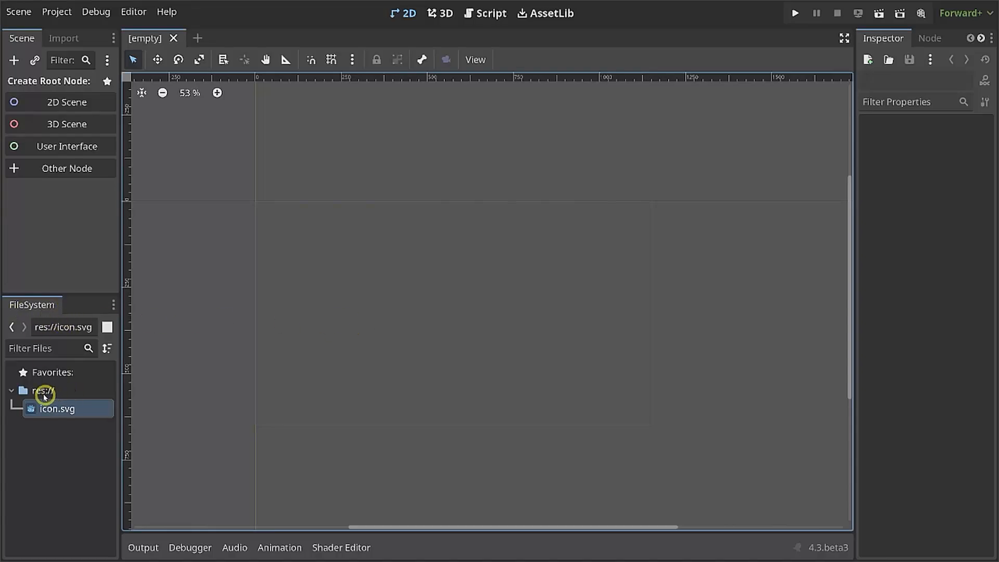
Create a Sprite2D root node for the empty scene and rename it ShaderSetup
{"action": "mouse_move", "coordinate": [58, 408]}
{"action": "left_click", "coordinate": [69, 168]}
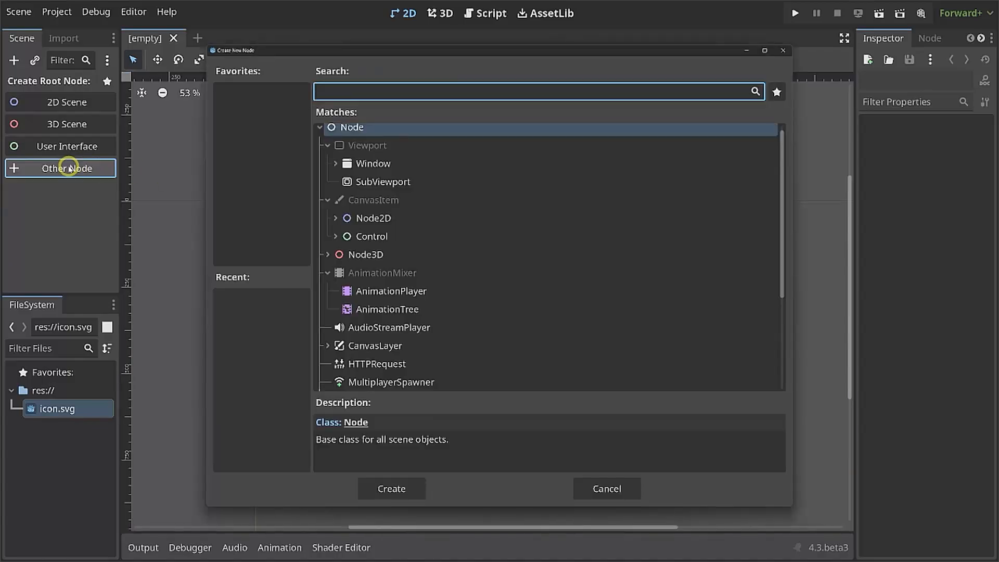
{"action": "type", "text": "sprite2d"}
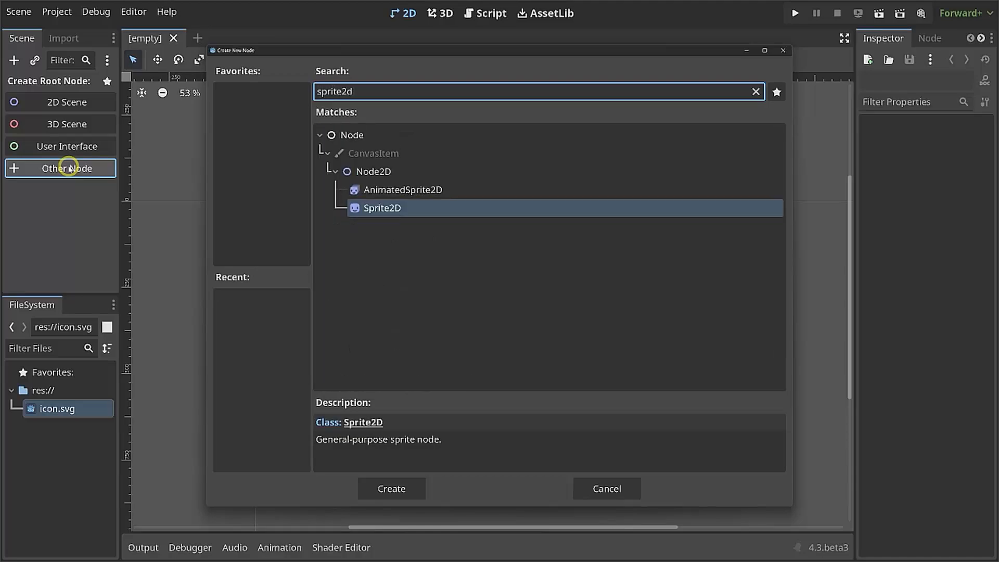
{"action": "key", "text": "Return"}
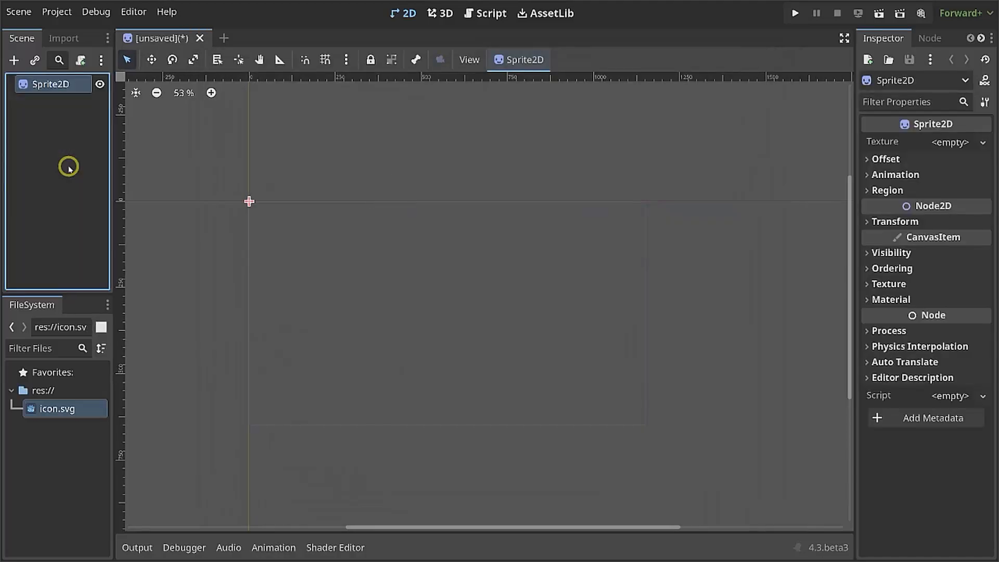
{"action": "double_click", "coordinate": [51, 86]}
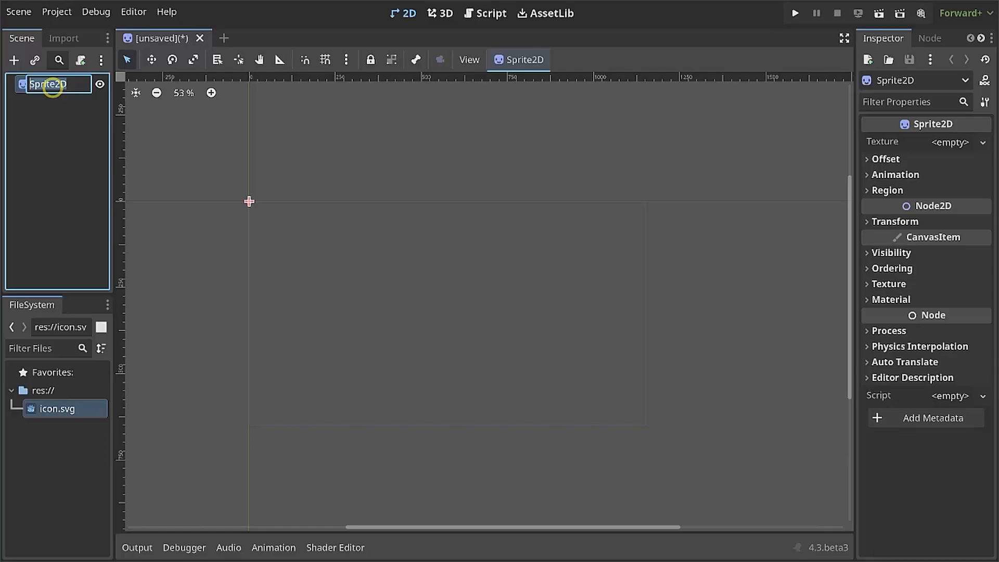
{"action": "type", "text": "ShaderSetup"}
{"action": "key", "text": "Return"}
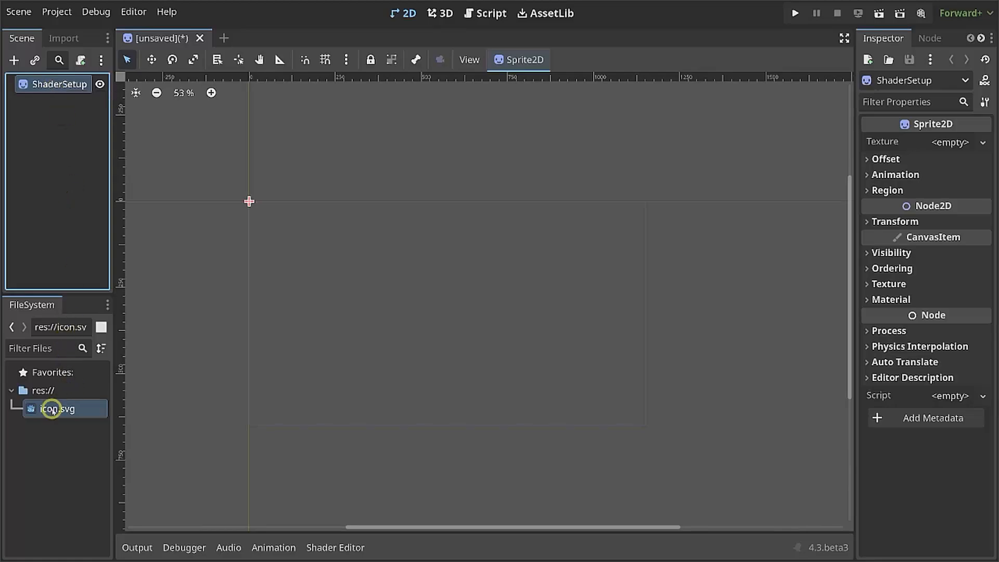
Assign icon.svg as the texture of the ShaderSetup sprite, and deselect the sprite
{"action": "left_click_drag", "start_coordinate": [56, 408], "coordinate": [937, 145]}
{"action": "scroll", "coordinate": [211, 218], "scroll_direction": "up", "scroll_amount": 5}
{"action": "scroll", "coordinate": [209, 225], "scroll_direction": "up", "scroll_amount": 5}
{"action": "middle_click_drag", "start_coordinate": [292, 266], "coordinate": [475, 311]}
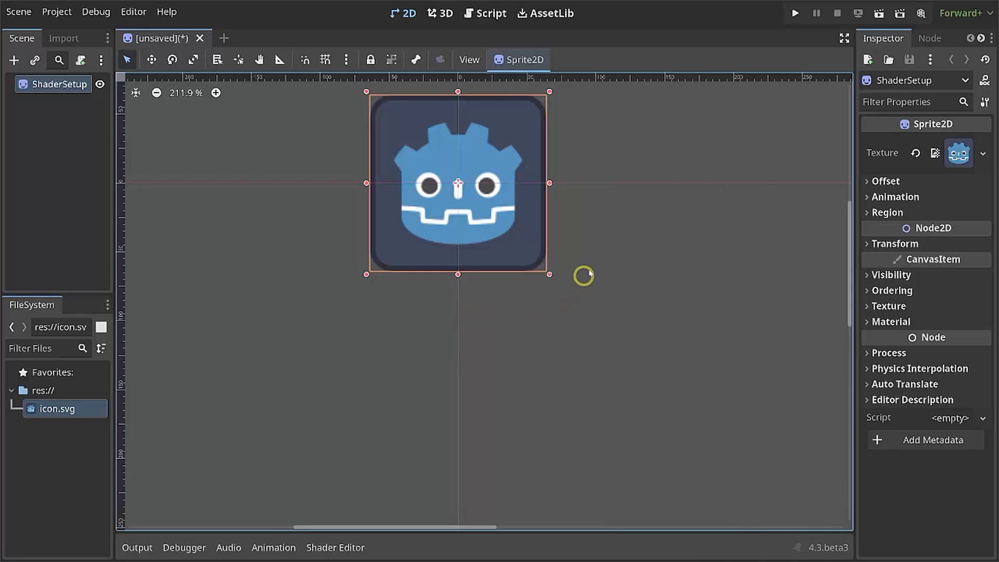
{"action": "left_click", "coordinate": [479, 299]}
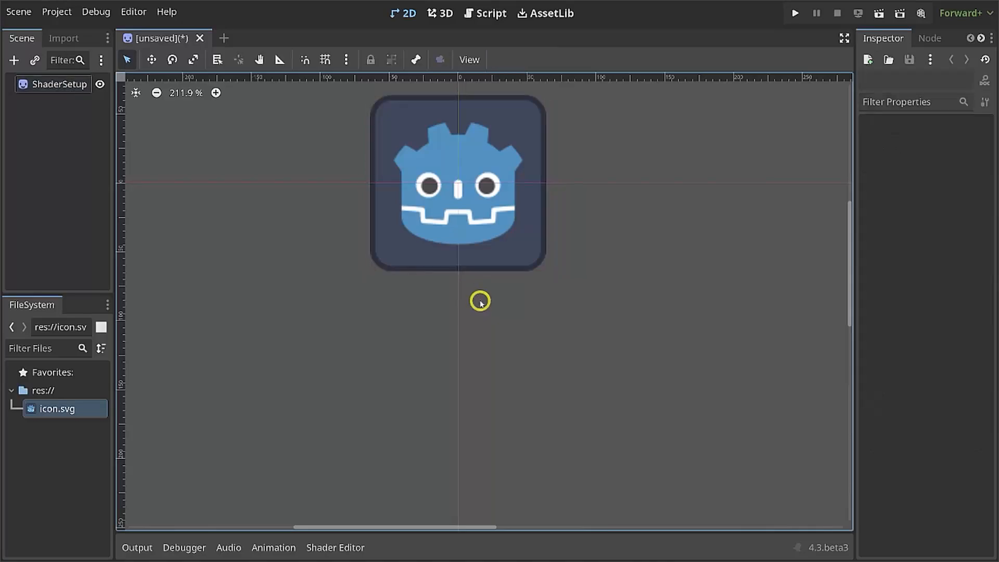
Save the scene as shader_setup.tscn in a new folder named "1 shader setup"
{"action": "key", "text": "ctrl+s"}
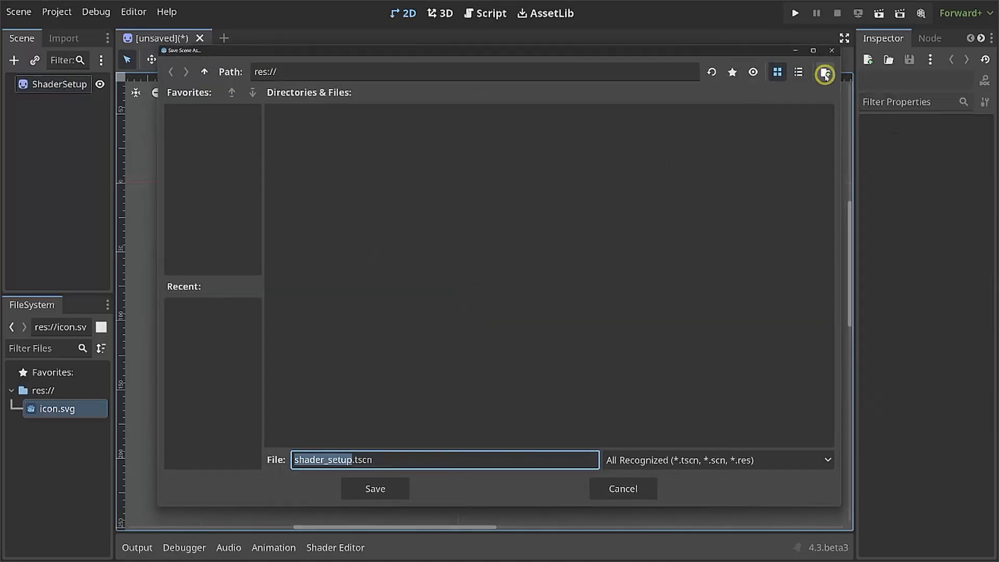
{"action": "left_click", "coordinate": [825, 72]}
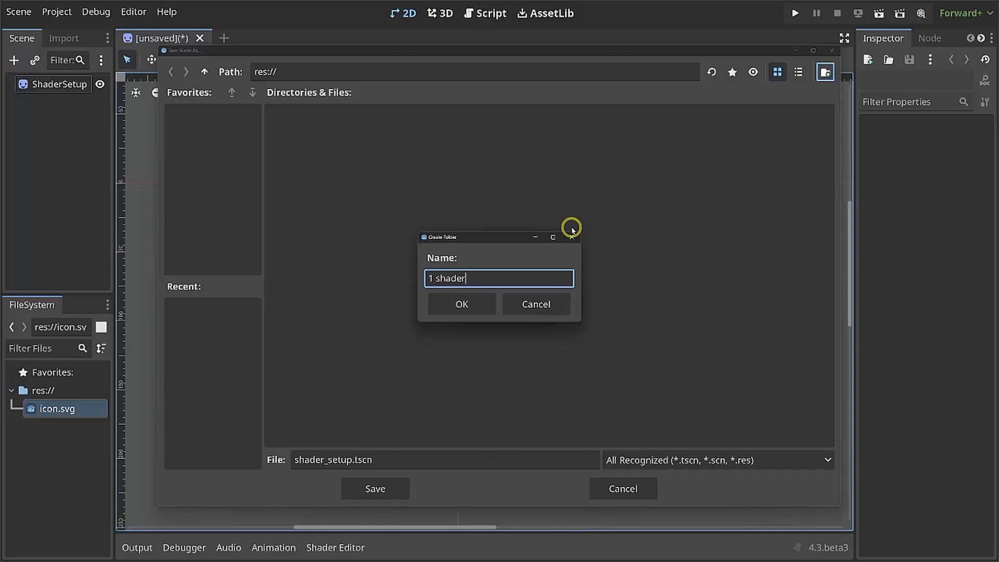
{"action": "type", "text": "1 shader setup"}
{"action": "key", "text": "Return"}
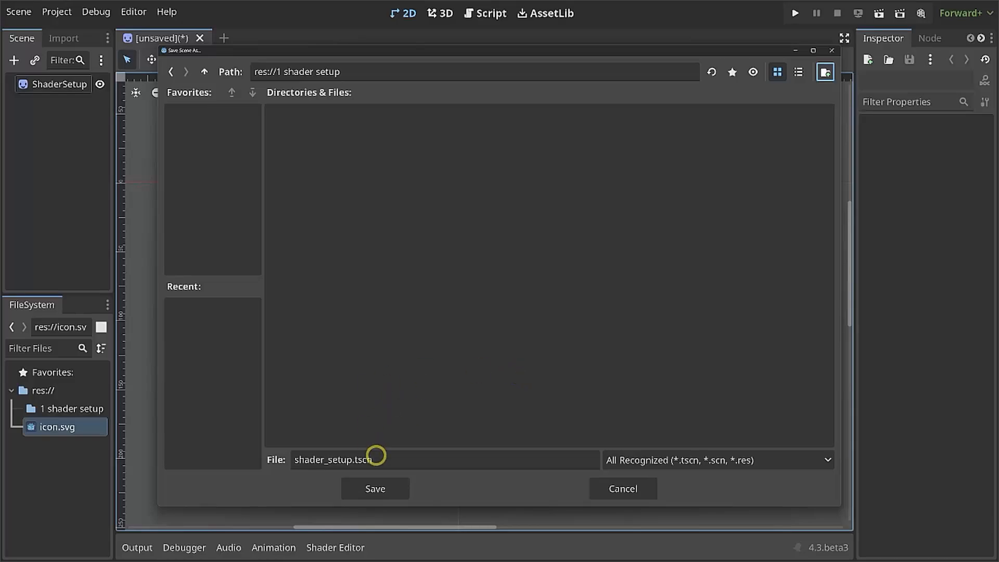
{"action": "left_click", "coordinate": [386, 489]}
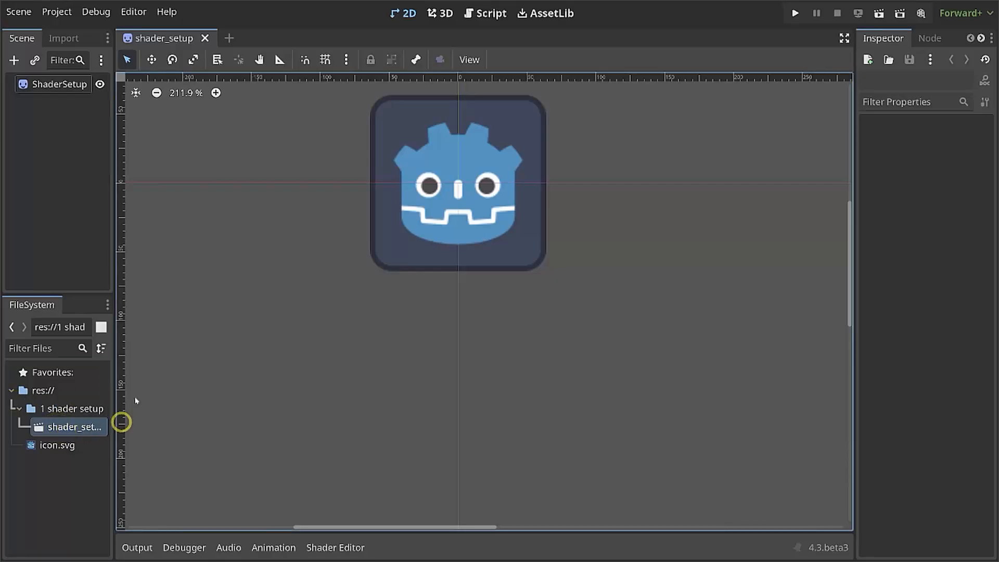
Give the ShaderSetup sprite a new ShaderMaterial as its material
{"action": "left_click", "coordinate": [52, 85]}
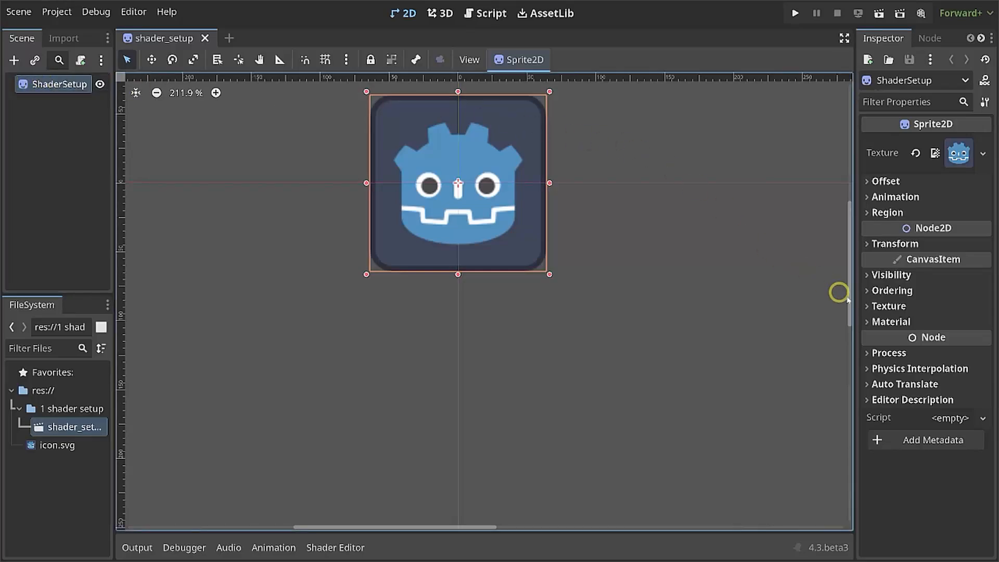
{"action": "left_click", "coordinate": [874, 321]}
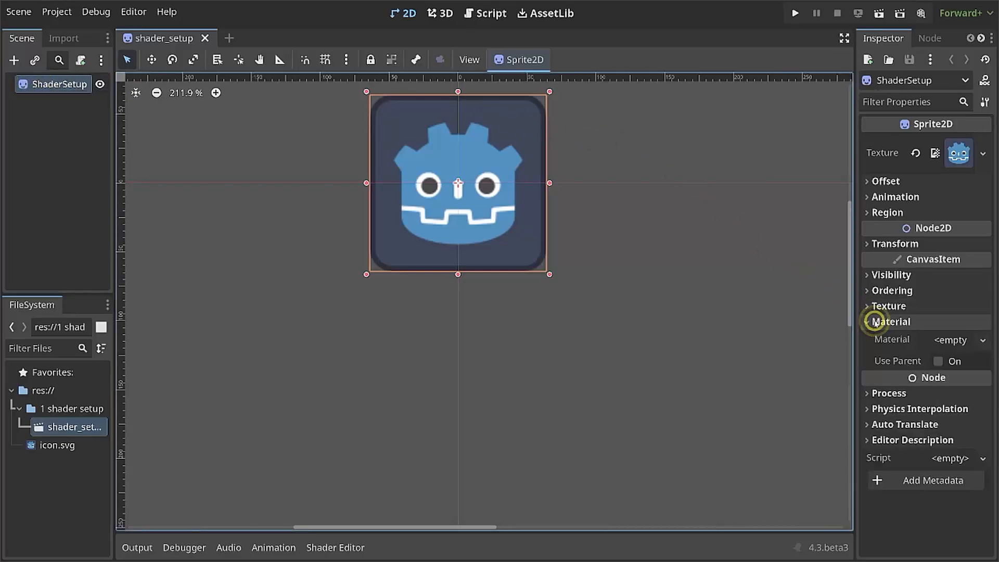
{"action": "left_click", "coordinate": [956, 341]}
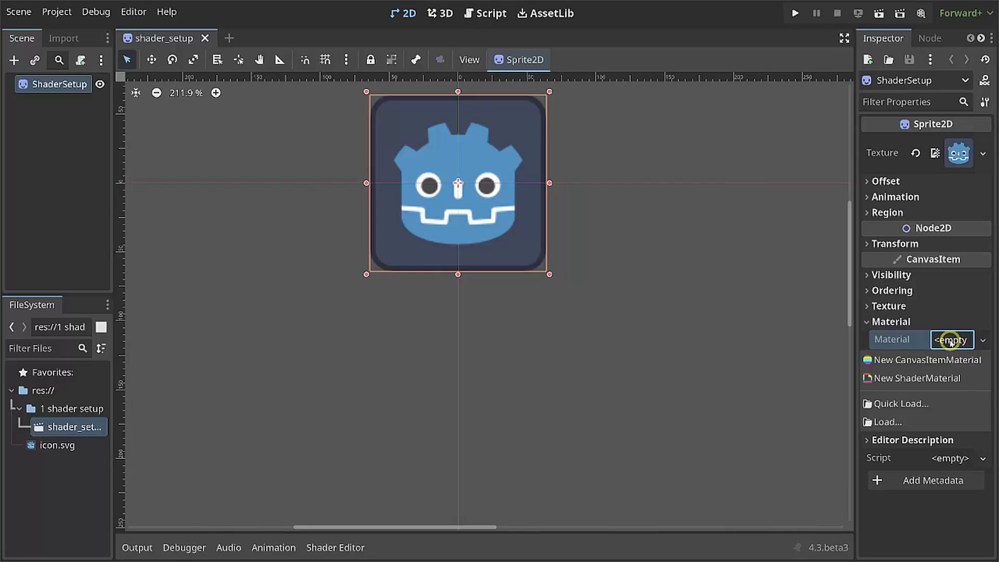
{"action": "left_click", "coordinate": [926, 378]}
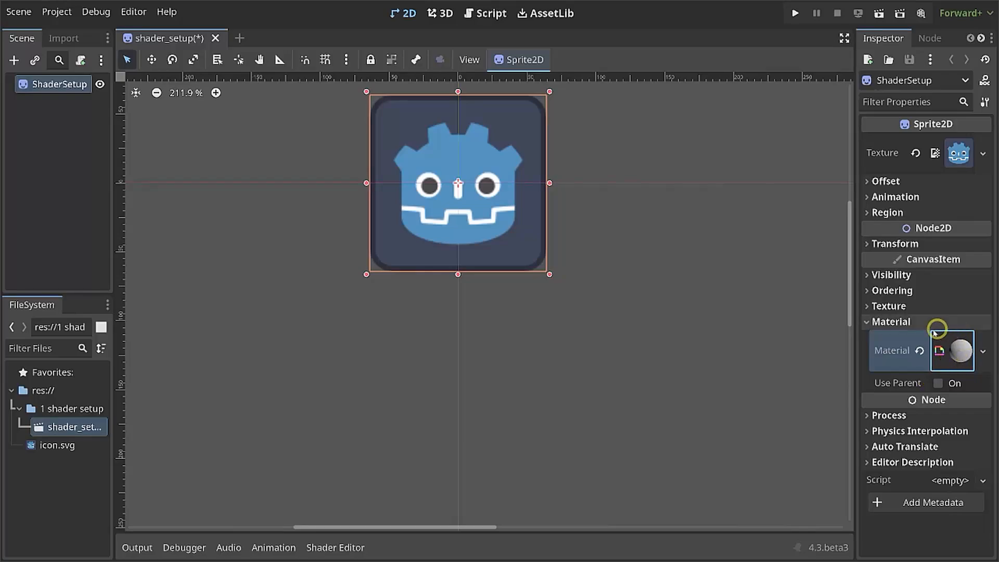
Start a new shader for the sprite's ShaderMaterial with type VisualShader and mode Canvas Item
{"action": "left_click", "coordinate": [958, 351]}
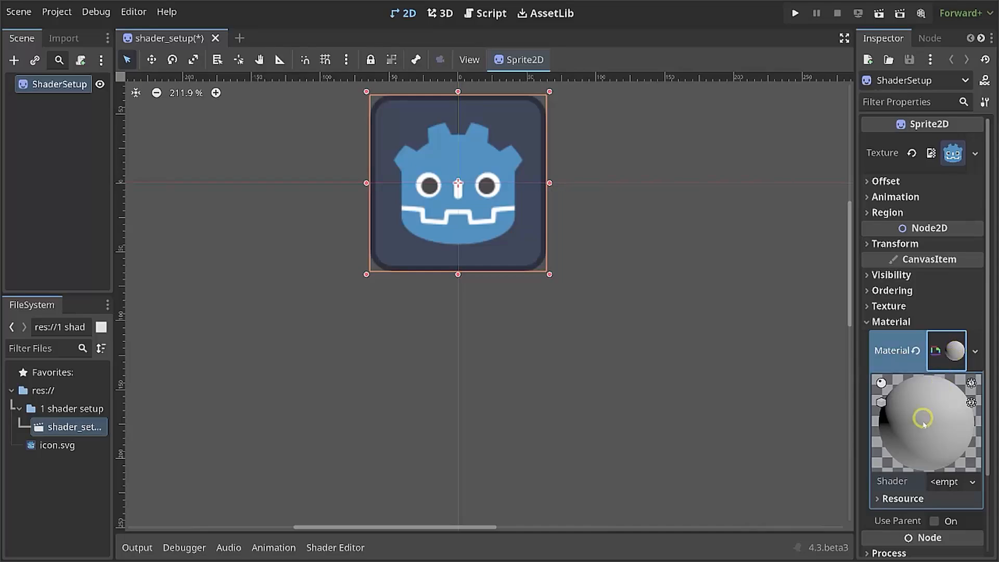
{"action": "left_click", "coordinate": [953, 483]}
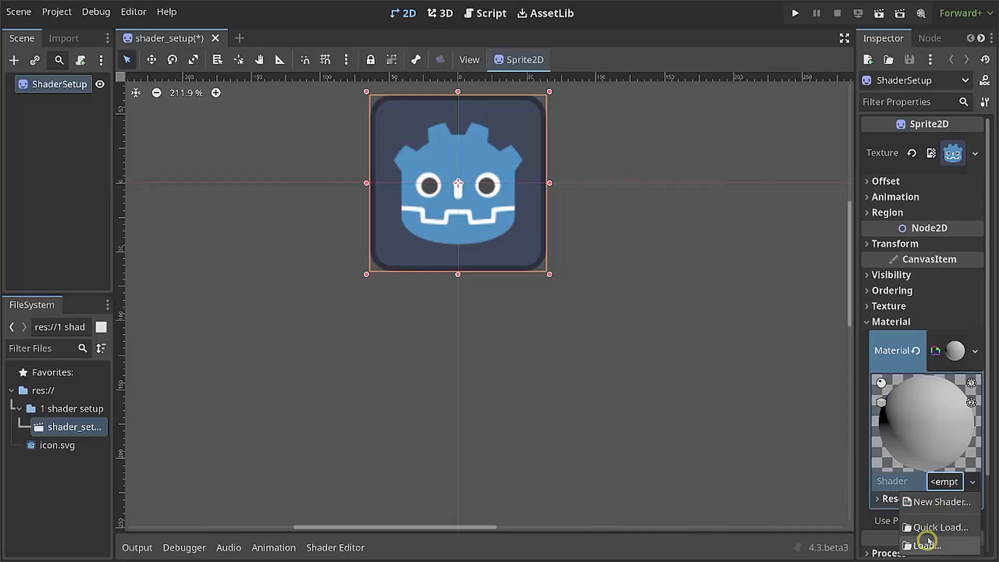
{"action": "left_click", "coordinate": [936, 501]}
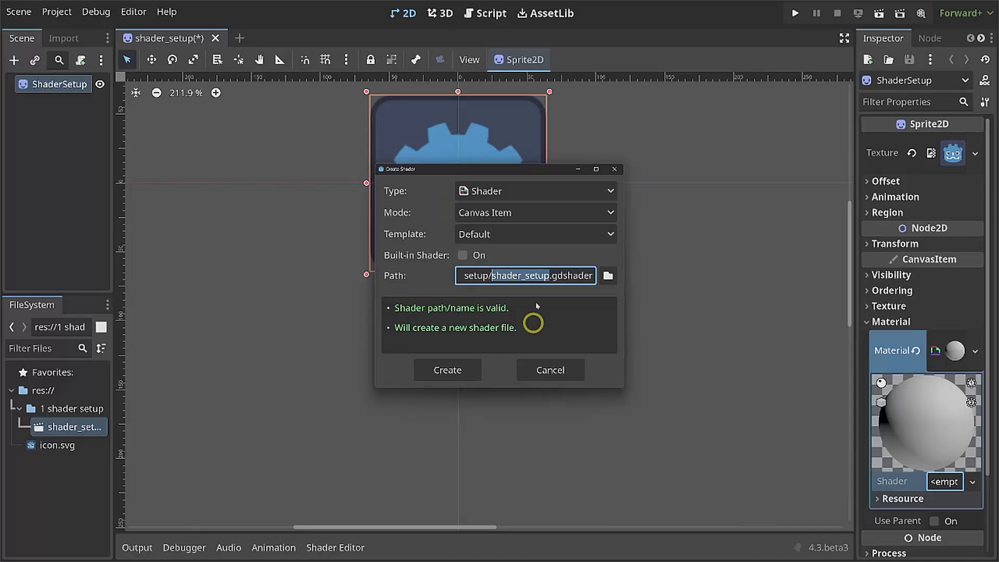
{"action": "left_click", "coordinate": [496, 192]}
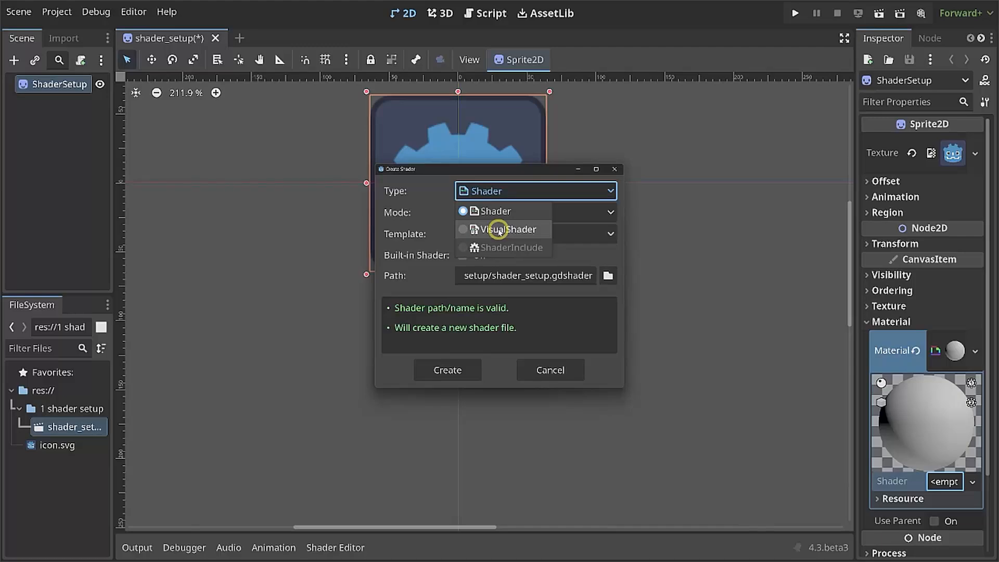
{"action": "left_click", "coordinate": [499, 229]}
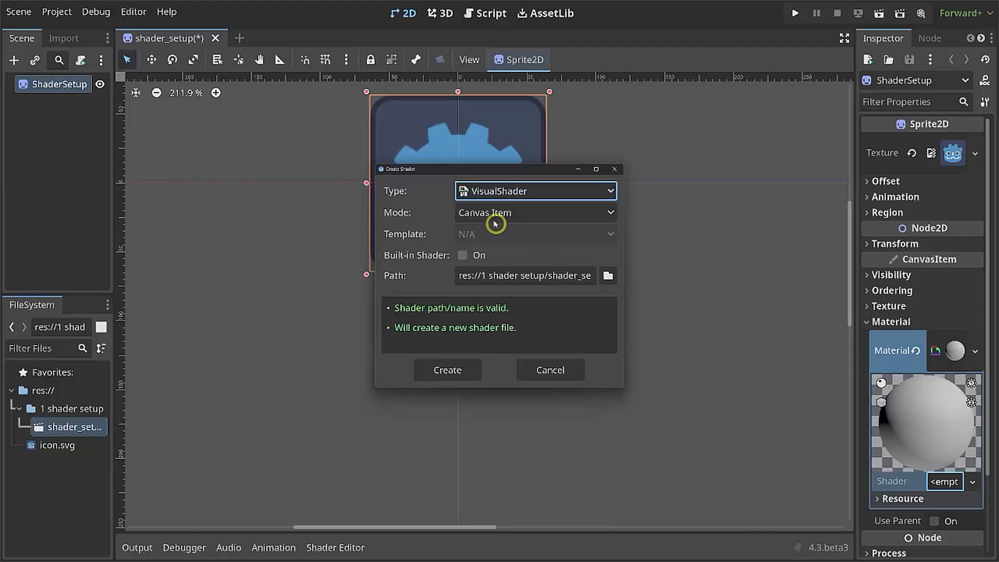
{"action": "left_click", "coordinate": [493, 219]}
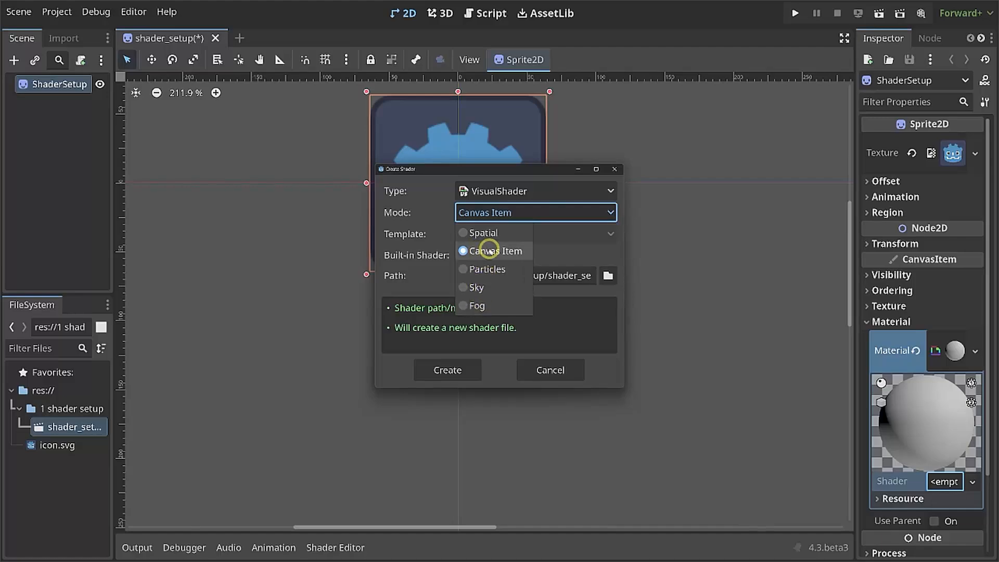
{"action": "left_click", "coordinate": [501, 251]}
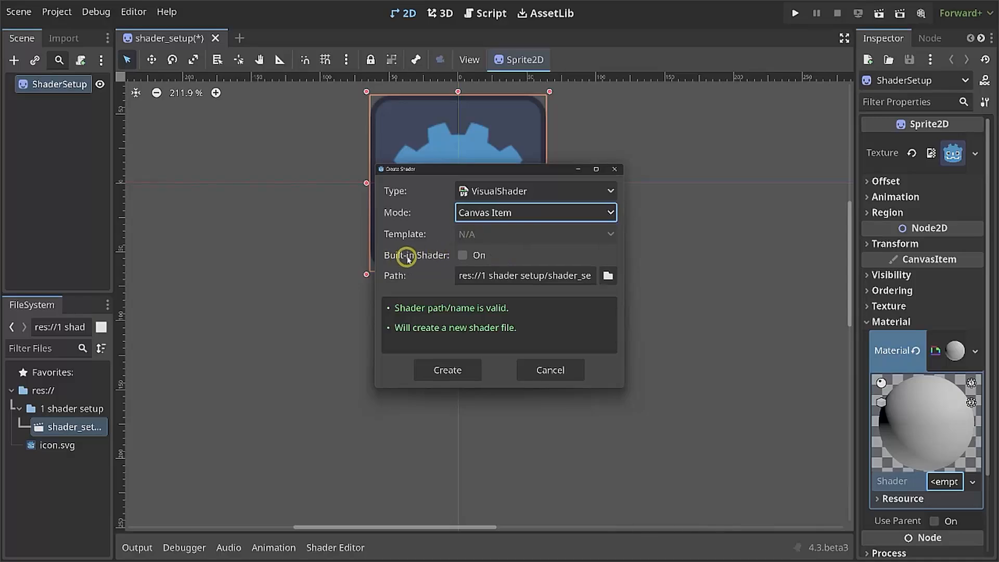
Keep the built-in shader option off and create the shader as shader_setup.tres in the "1 shader setup" folder
{"action": "left_click", "coordinate": [462, 256]}
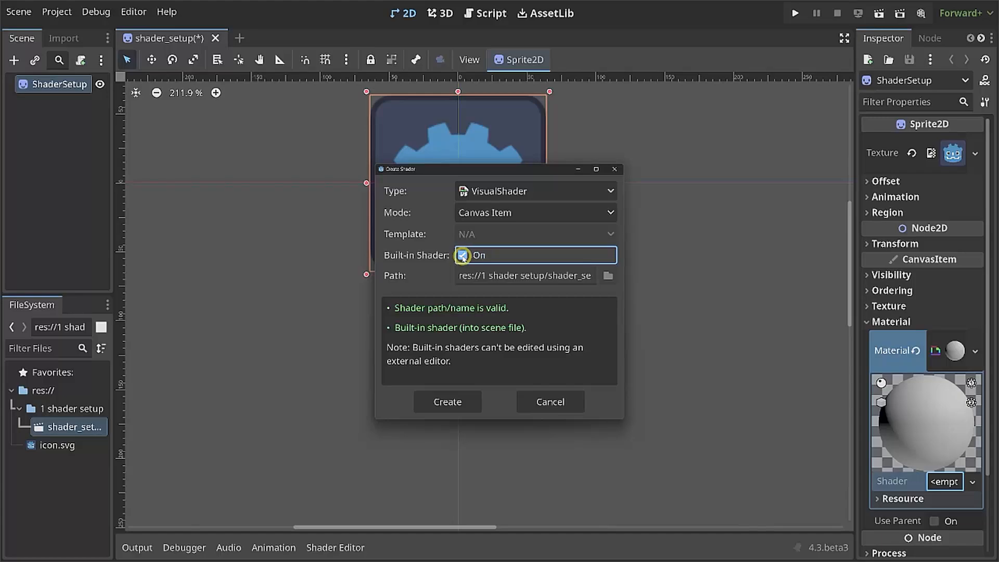
{"action": "left_click", "coordinate": [462, 255]}
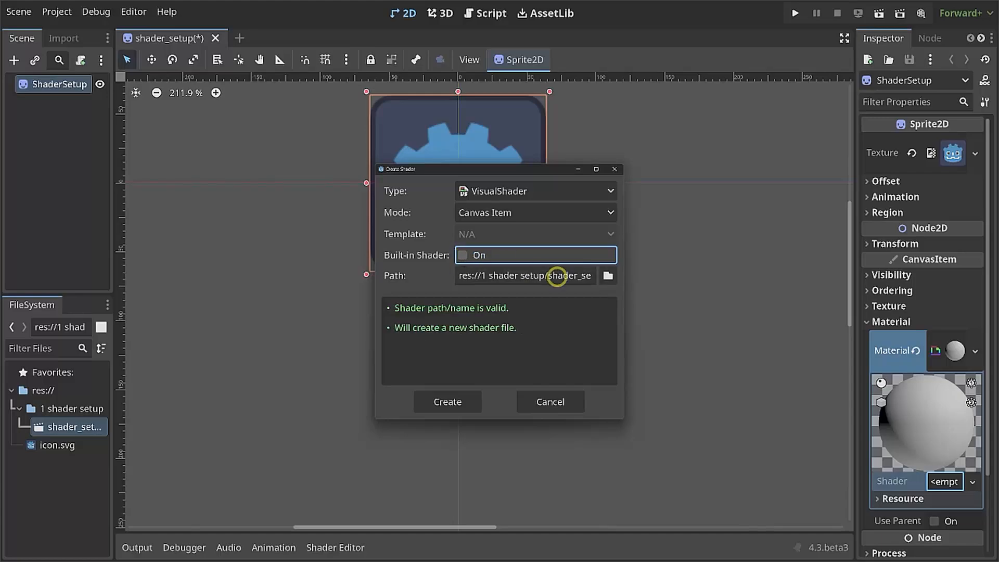
{"action": "left_click_drag", "start_coordinate": [539, 273], "coordinate": [614, 273]}
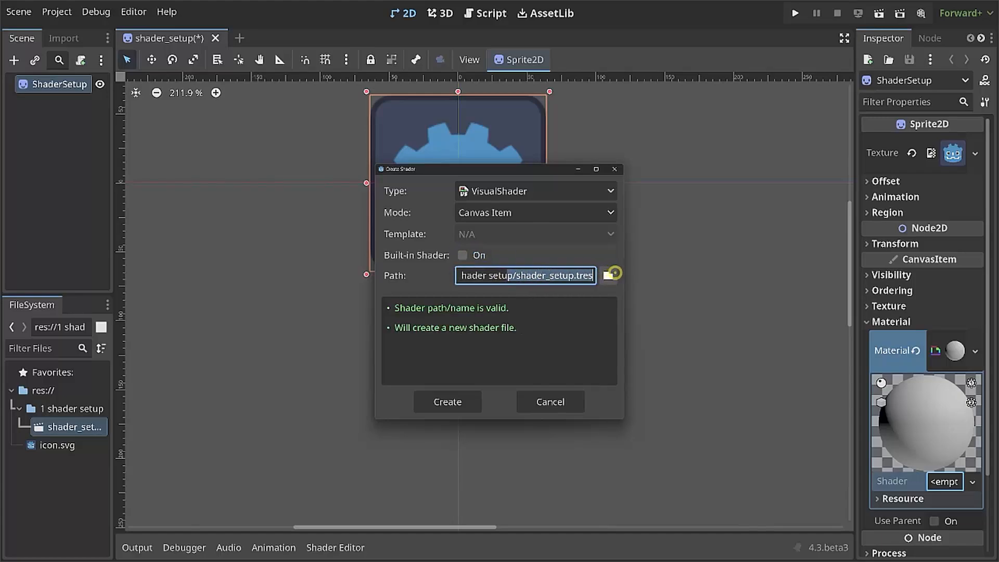
{"action": "left_click_drag", "start_coordinate": [520, 272], "coordinate": [573, 273]}
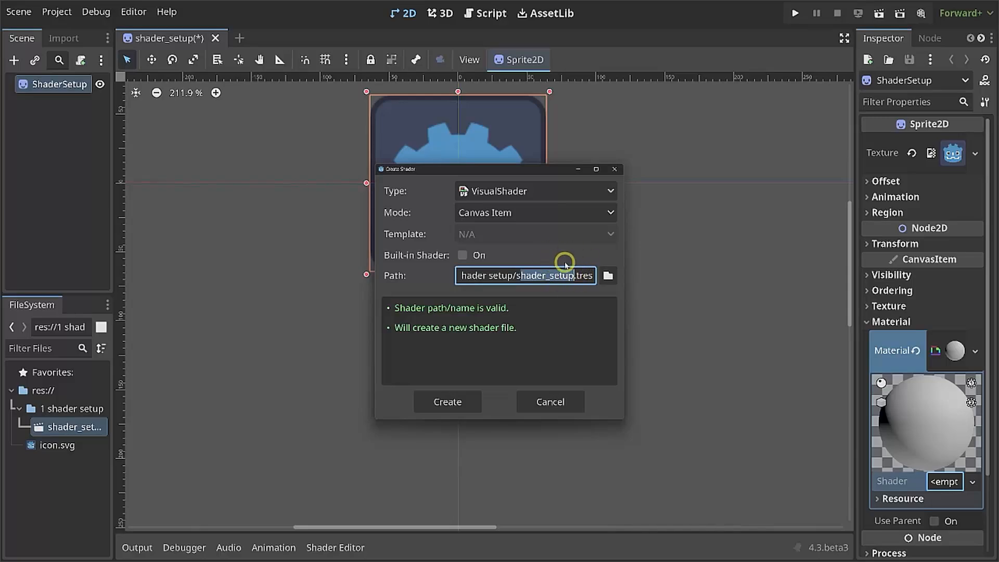
{"action": "left_click", "coordinate": [449, 403]}
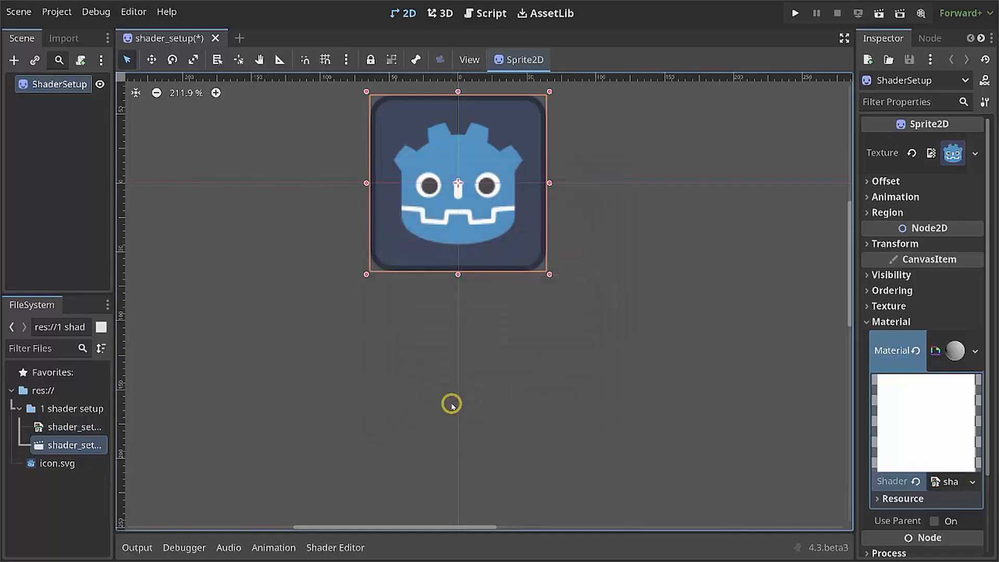
Open shader_setup.tres for editing and reposition the Output node slightly in the fragment graph
{"action": "left_click", "coordinate": [66, 428]}
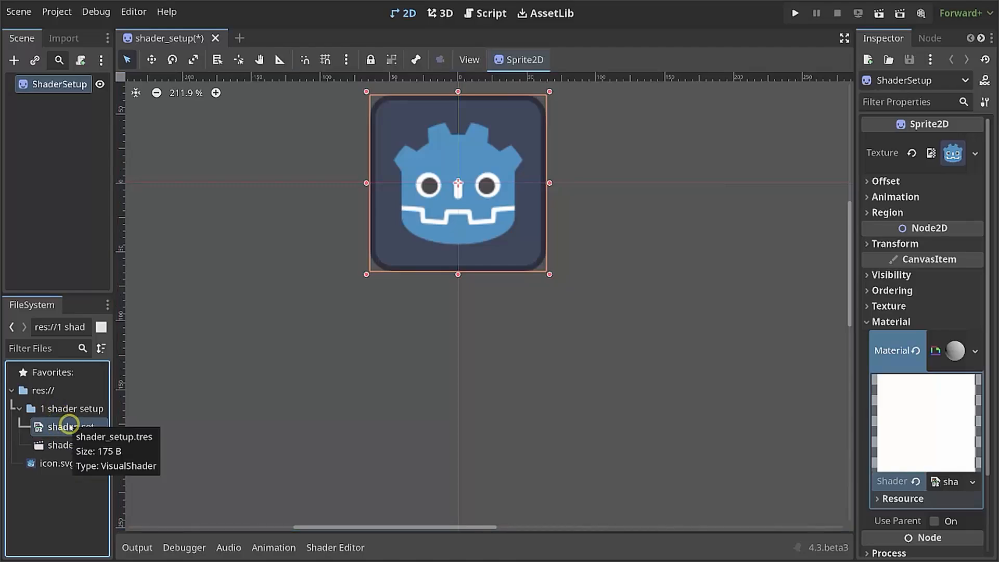
{"action": "double_click", "coordinate": [69, 425]}
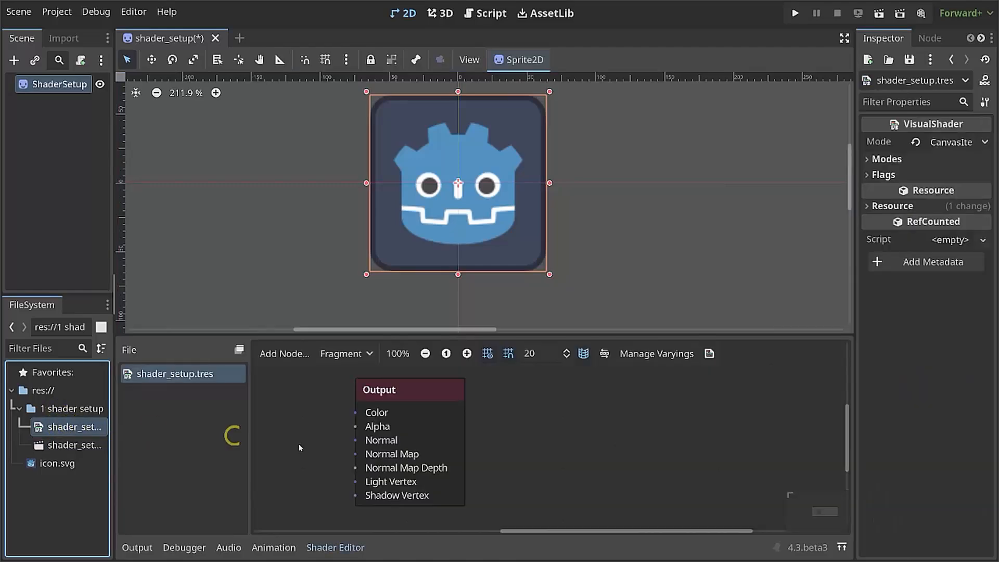
{"action": "middle_click_drag", "start_coordinate": [322, 446], "coordinate": [595, 440]}
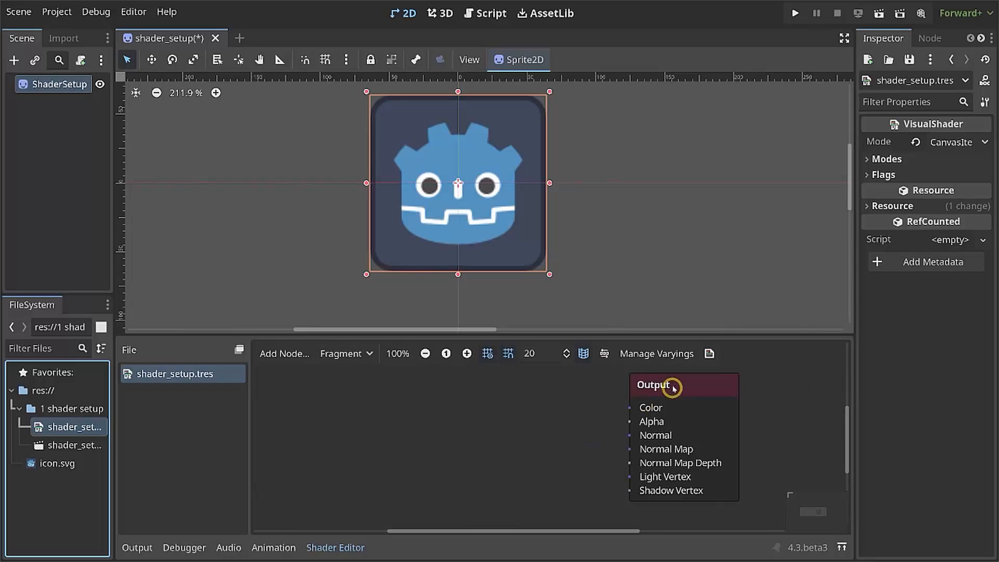
{"action": "mouse_move", "coordinate": [669, 385]}
{"action": "left_mouse_down"}
{"action": "mouse_move", "coordinate": [682, 377]}
{"action": "mouse_move", "coordinate": [648, 391]}
{"action": "mouse_move", "coordinate": [667, 394]}
{"action": "left_mouse_up"}
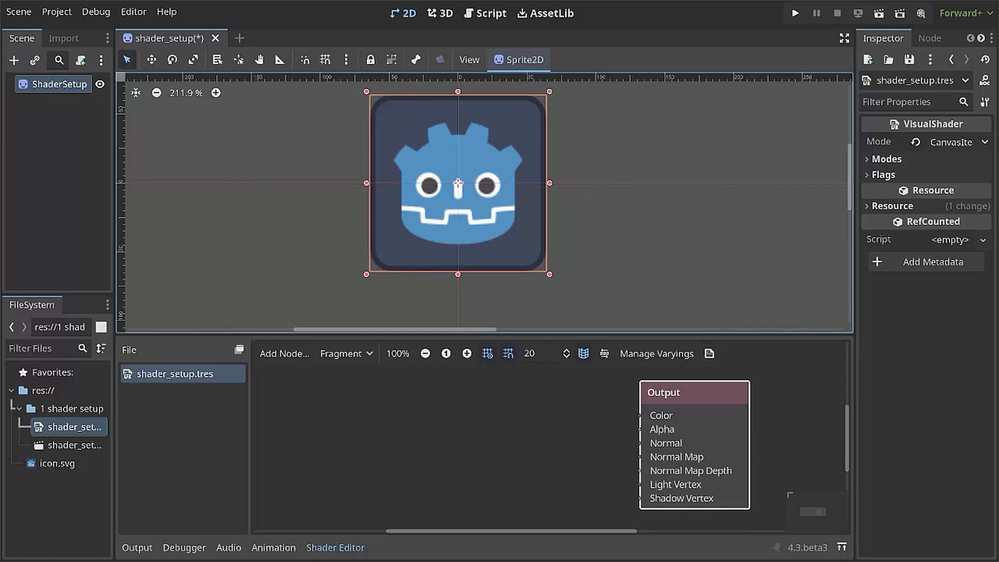
{"action": "mouse_move", "coordinate": [432, 76]}
{"action": "left_mouse_down"}
{"action": "mouse_move", "coordinate": [403, 74]}
{"action": "mouse_move", "coordinate": [374, 311]}
{"action": "mouse_move", "coordinate": [647, 178]}
{"action": "mouse_move", "coordinate": [420, 43]}
{"action": "mouse_move", "coordinate": [406, 53]}
{"action": "left_mouse_up"}
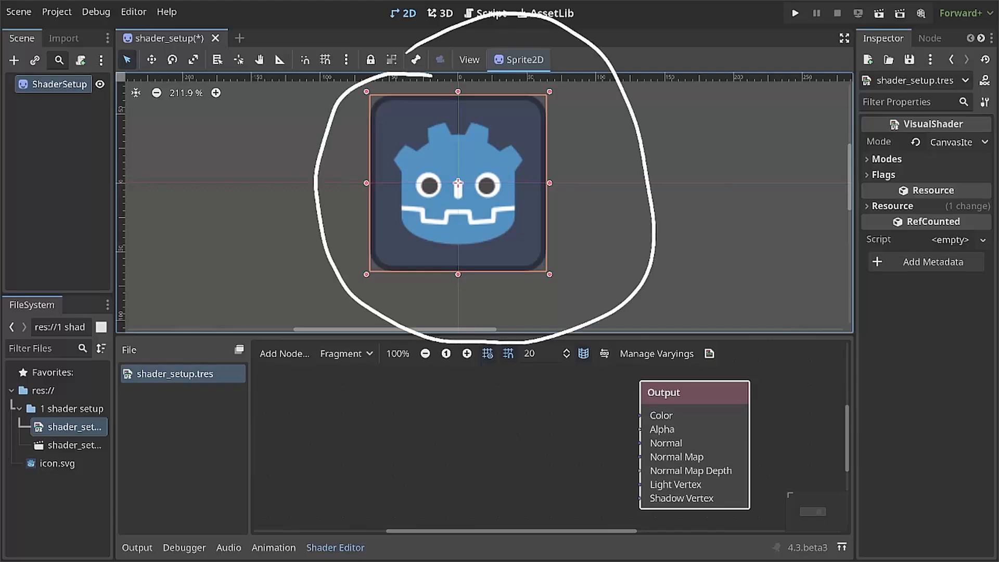
{"action": "key", "text": "ctrl+z"}
{"action": "left_click_drag", "start_coordinate": [366, 113], "coordinate": [545, 110]}
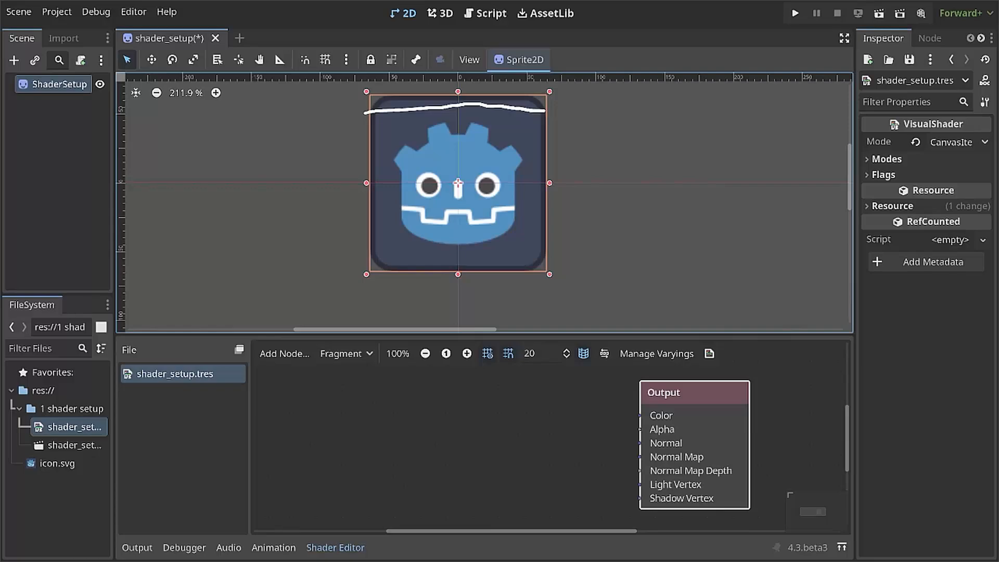
{"action": "left_click_drag", "start_coordinate": [359, 138], "coordinate": [559, 127]}
{"action": "left_click_drag", "start_coordinate": [356, 165], "coordinate": [562, 164]}
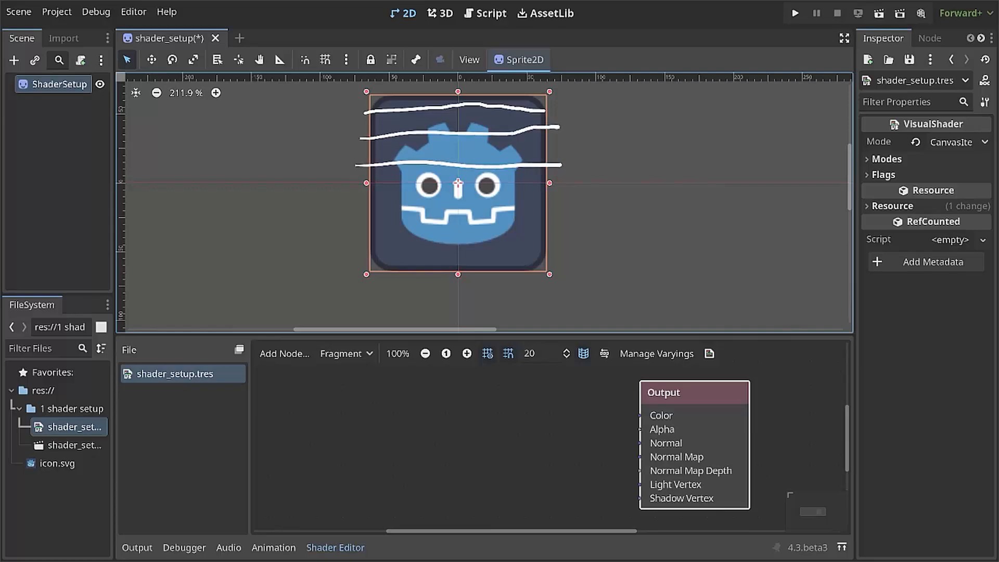
{"action": "left_click_drag", "start_coordinate": [351, 204], "coordinate": [572, 194]}
{"action": "left_click_drag", "start_coordinate": [347, 240], "coordinate": [580, 241]}
{"action": "mouse_move", "coordinate": [378, 90]}
{"action": "left_mouse_down"}
{"action": "mouse_move", "coordinate": [404, 322]}
{"action": "mouse_move", "coordinate": [399, 313]}
{"action": "left_mouse_up"}
{"action": "left_click_drag", "start_coordinate": [420, 100], "coordinate": [418, 291]}
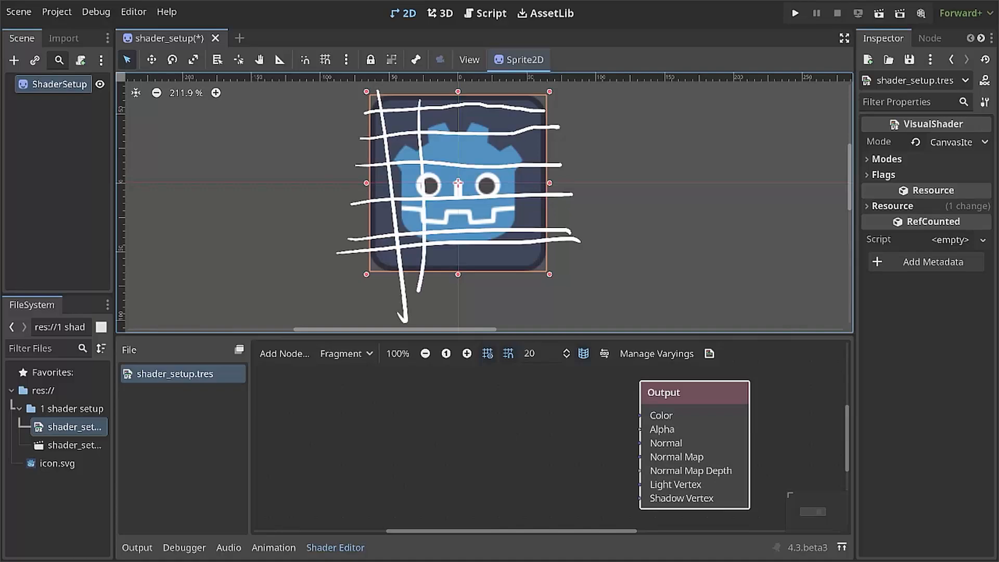
{"action": "left_click_drag", "start_coordinate": [443, 81], "coordinate": [458, 294]}
{"action": "left_click_drag", "start_coordinate": [479, 86], "coordinate": [495, 301]}
{"action": "left_click_drag", "start_coordinate": [526, 73], "coordinate": [536, 276]}
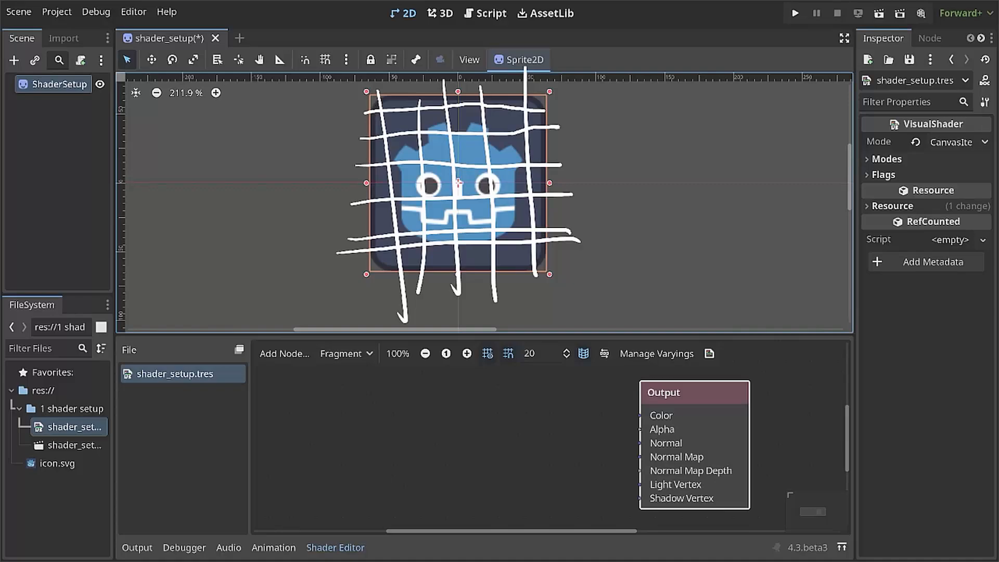
{"action": "mouse_move", "coordinate": [380, 99]}
{"action": "left_mouse_down"}
{"action": "mouse_move", "coordinate": [391, 86]}
{"action": "mouse_move", "coordinate": [423, 106]}
{"action": "mouse_move", "coordinate": [438, 86]}
{"action": "mouse_move", "coordinate": [442, 104]}
{"action": "mouse_move", "coordinate": [481, 93]}
{"action": "left_mouse_up"}
{"action": "key", "text": "ctrl+z"}
{"action": "key", "text": "ctrl+z"}
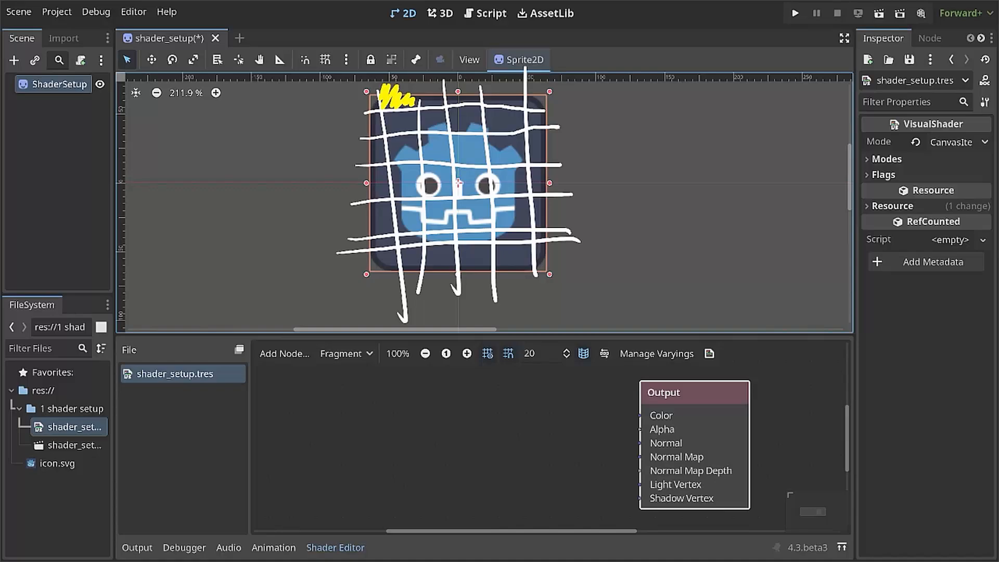
{"action": "mouse_move", "coordinate": [614, 416]}
{"action": "left_mouse_down"}
{"action": "mouse_move", "coordinate": [628, 416]}
{"action": "mouse_move", "coordinate": [620, 437]}
{"action": "left_mouse_up"}
{"action": "mouse_move", "coordinate": [456, 85]}
{"action": "left_mouse_down"}
{"action": "mouse_move", "coordinate": [524, 81]}
{"action": "mouse_move", "coordinate": [557, 107]}
{"action": "mouse_move", "coordinate": [560, 250]}
{"action": "mouse_move", "coordinate": [542, 295]}
{"action": "mouse_move", "coordinate": [388, 290]}
{"action": "mouse_move", "coordinate": [334, 258]}
{"action": "mouse_move", "coordinate": [338, 83]}
{"action": "mouse_move", "coordinate": [456, 82]}
{"action": "left_mouse_up"}
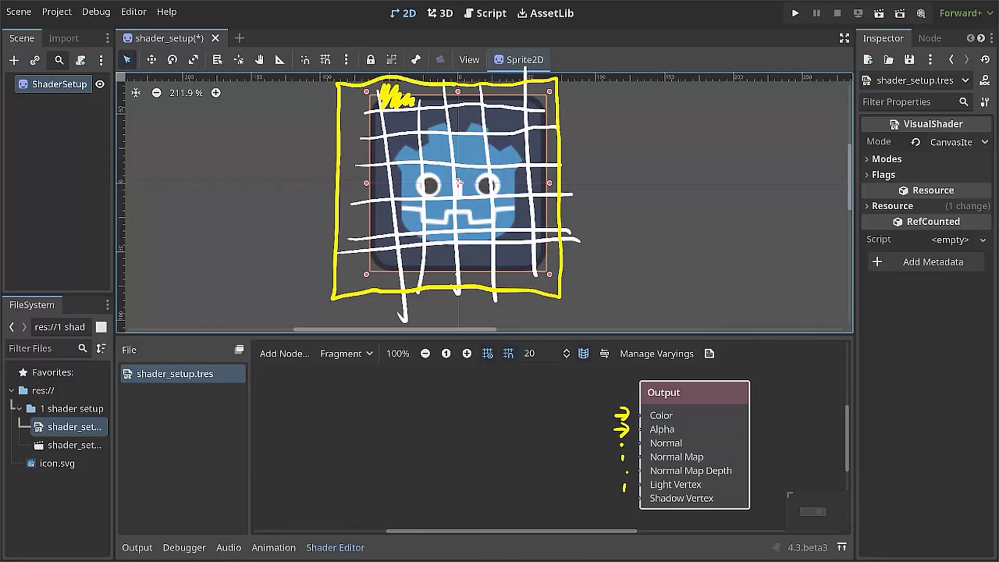
{"action": "mouse_move", "coordinate": [389, 83]}
{"action": "left_mouse_down"}
{"action": "mouse_move", "coordinate": [386, 101]}
{"action": "mouse_move", "coordinate": [409, 110]}
{"action": "left_mouse_up"}
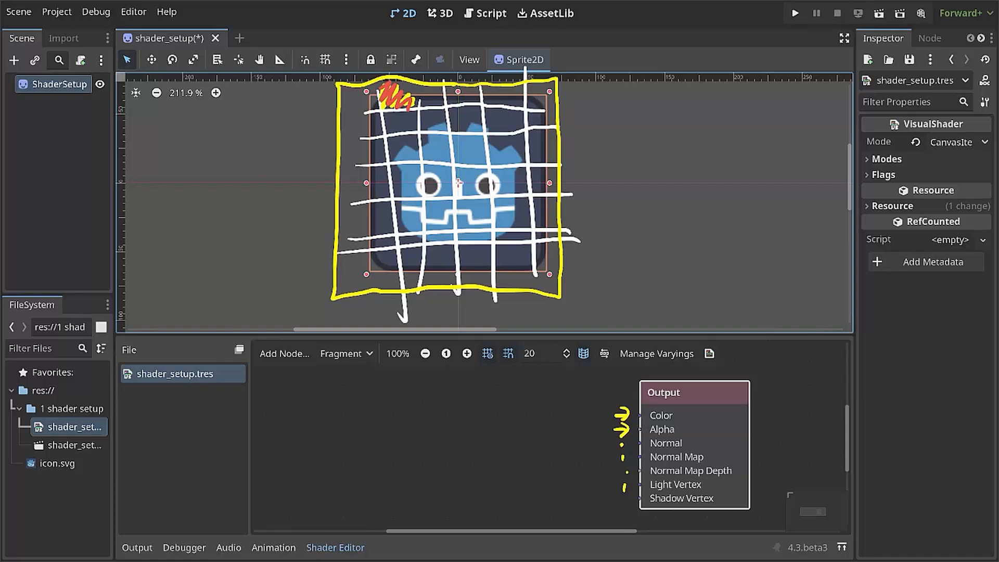
{"action": "mouse_move", "coordinate": [452, 133]}
{"action": "left_mouse_down"}
{"action": "mouse_move", "coordinate": [455, 166]}
{"action": "mouse_move", "coordinate": [492, 162]}
{"action": "mouse_move", "coordinate": [461, 124]}
{"action": "mouse_move", "coordinate": [443, 124]}
{"action": "left_mouse_up"}
{"action": "key", "text": "Escape"}
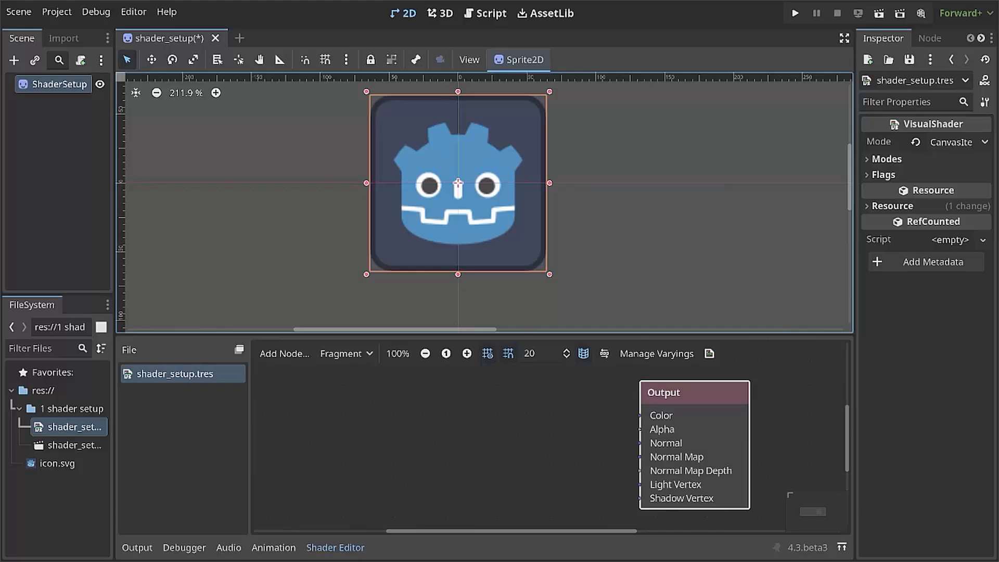
{"action": "scroll", "coordinate": [521, 194], "scroll_direction": "up", "scroll_amount": 4}
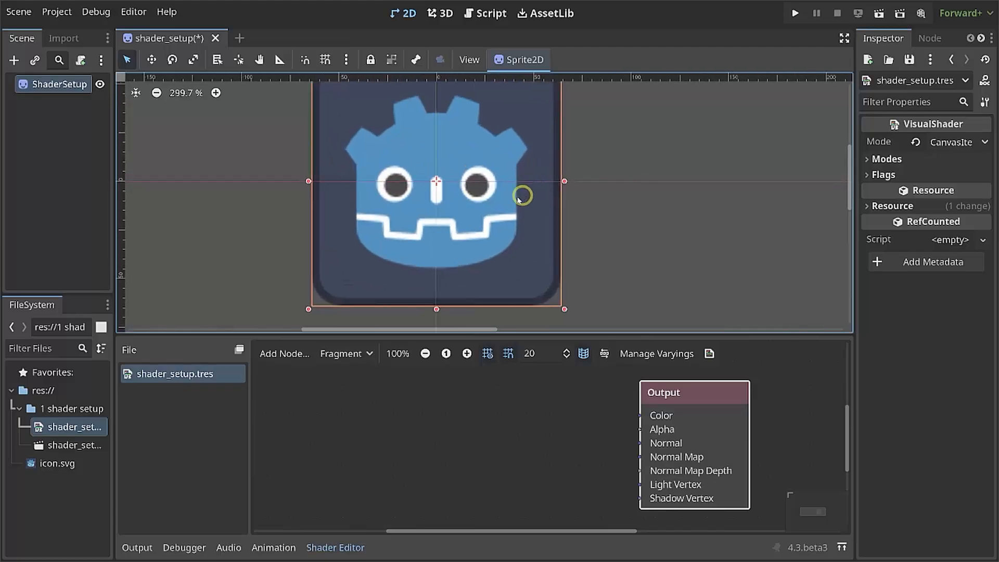
{"action": "scroll", "coordinate": [519, 197], "scroll_direction": "up", "scroll_amount": 8}
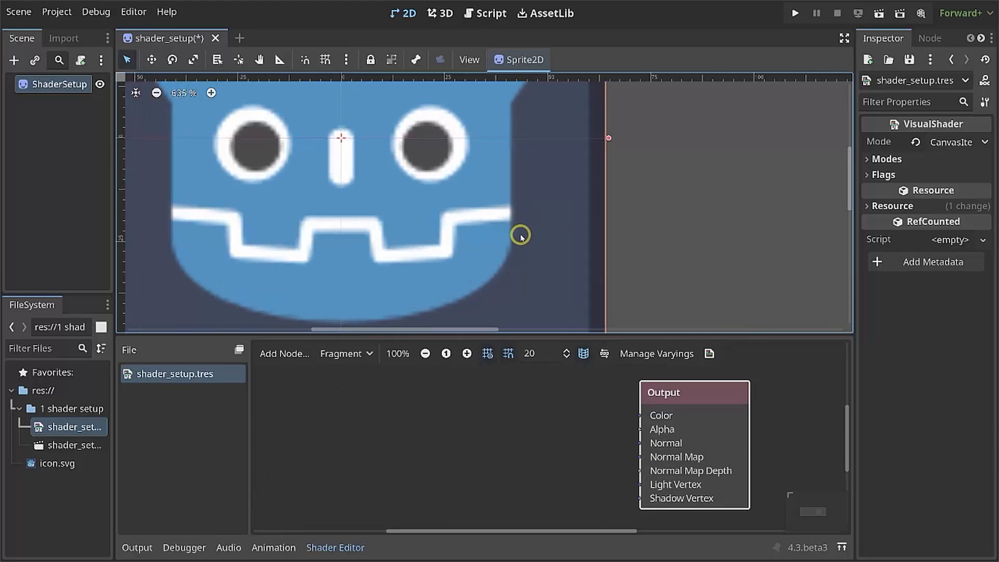
{"action": "scroll", "coordinate": [521, 236], "scroll_direction": "up", "scroll_amount": 8}
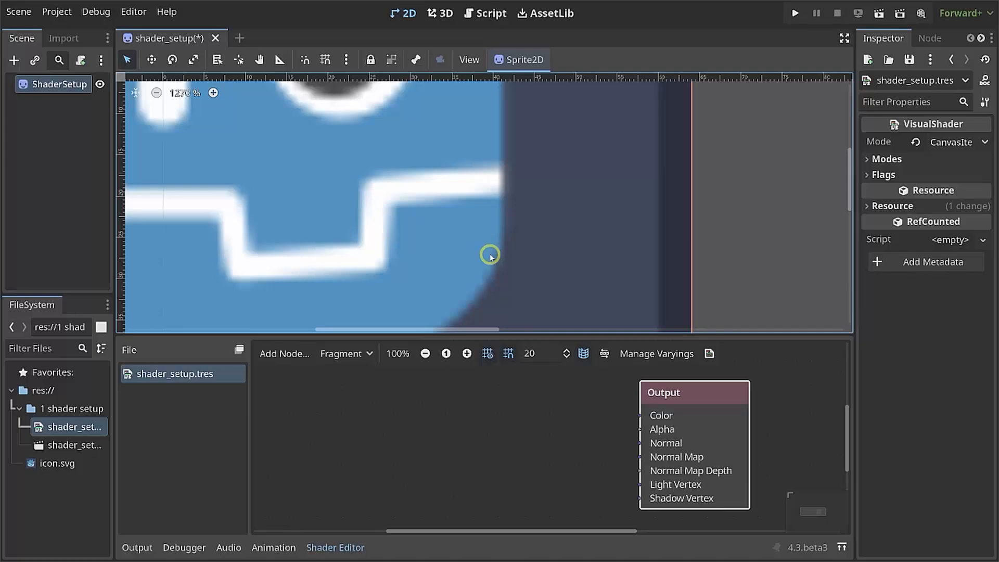
{"action": "scroll", "coordinate": [490, 255], "scroll_direction": "down", "scroll_amount": 3}
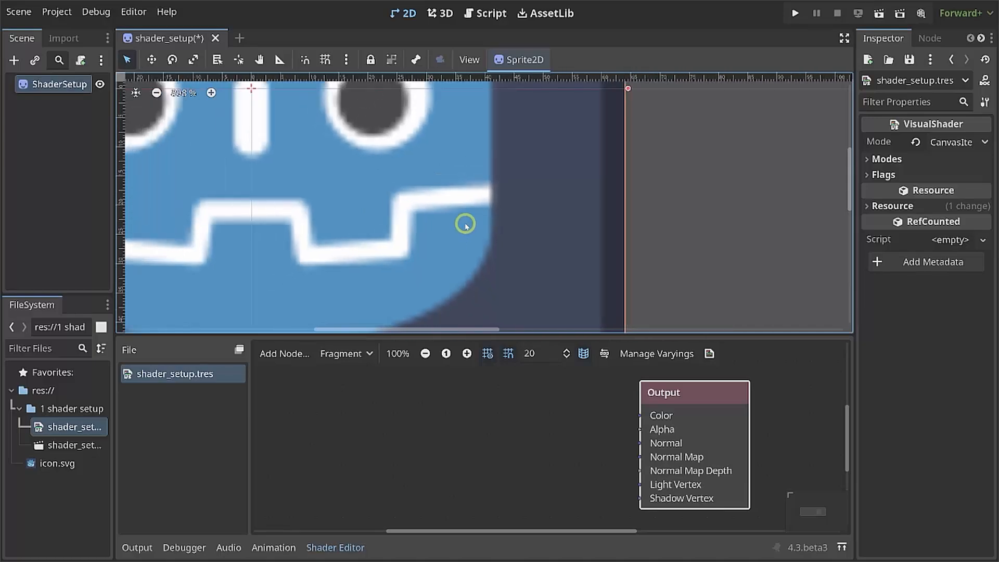
{"action": "scroll", "coordinate": [457, 218], "scroll_direction": "down", "scroll_amount": 3}
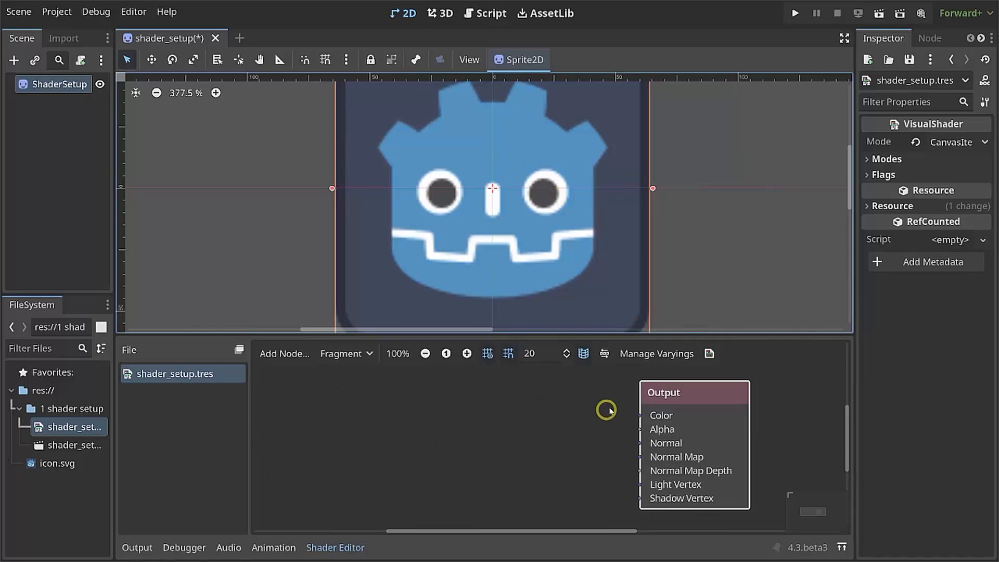
Enlarge the shader editor area, fit the sprite in the 2D view and shift the Output node slightly in the fragment graph
{"action": "left_click_drag", "start_coordinate": [631, 334], "coordinate": [627, 277]}
{"action": "scroll", "coordinate": [573, 172], "scroll_direction": "down", "scroll_amount": 4}
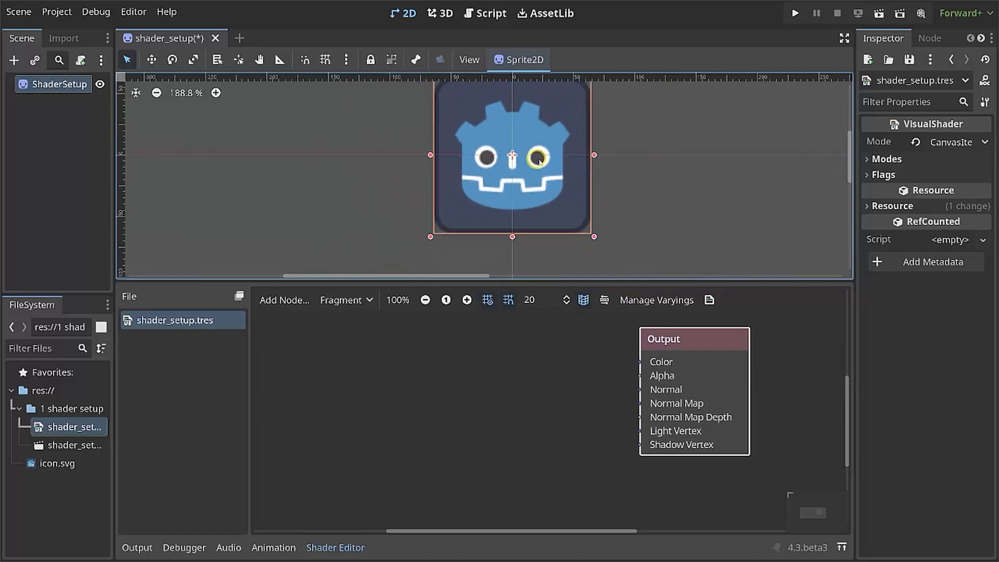
{"action": "scroll", "coordinate": [612, 160], "scroll_direction": "up", "scroll_amount": 2}
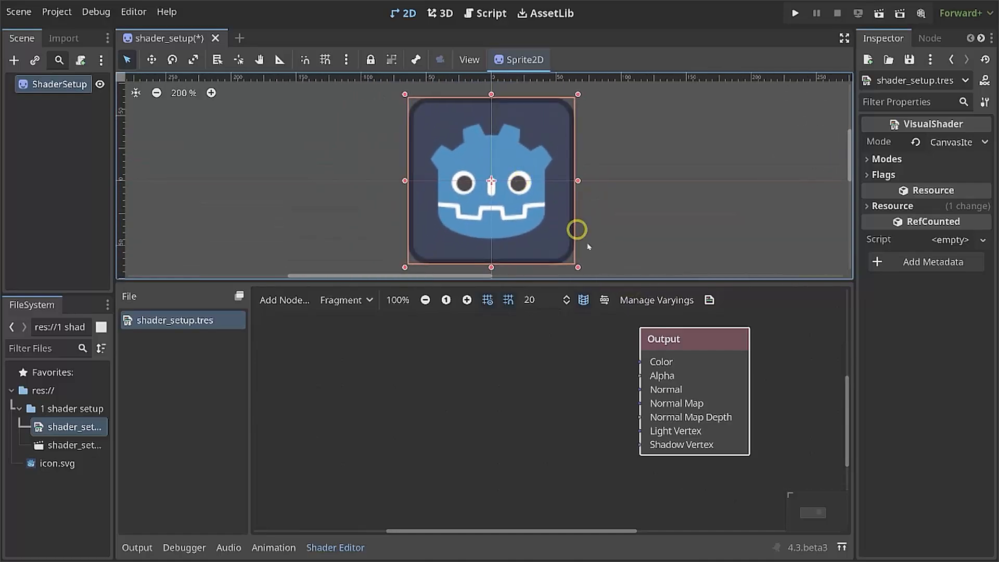
{"action": "left_click_drag", "start_coordinate": [651, 353], "coordinate": [641, 364]}
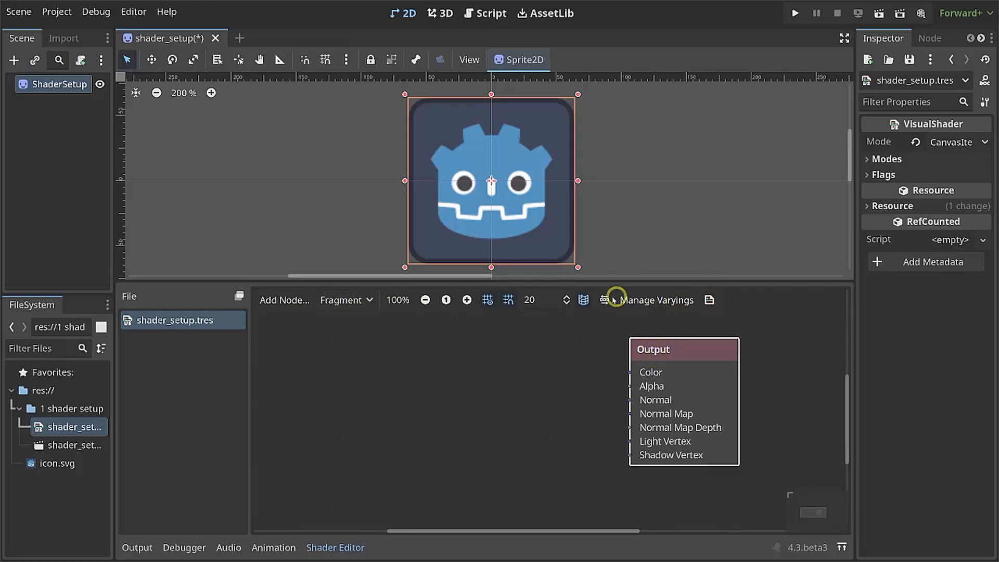
Turn off the grid display in the shader graph and toggle the minimap, leaving it shown
{"action": "left_click", "coordinate": [465, 301]}
{"action": "left_click", "coordinate": [465, 301]}
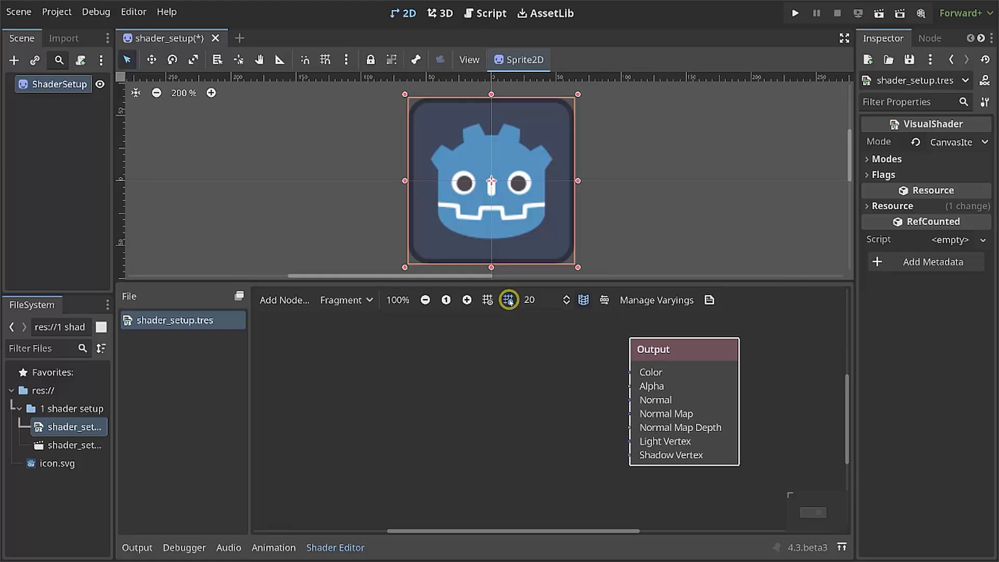
{"action": "left_click", "coordinate": [584, 302]}
{"action": "left_click", "coordinate": [583, 301]}
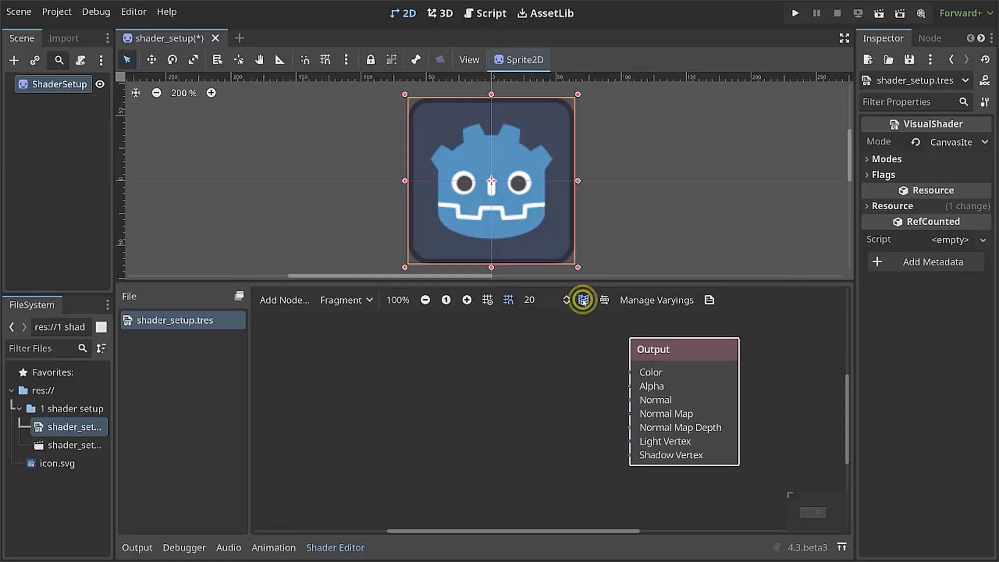
{"action": "left_click", "coordinate": [583, 301]}
{"action": "left_click", "coordinate": [584, 301]}
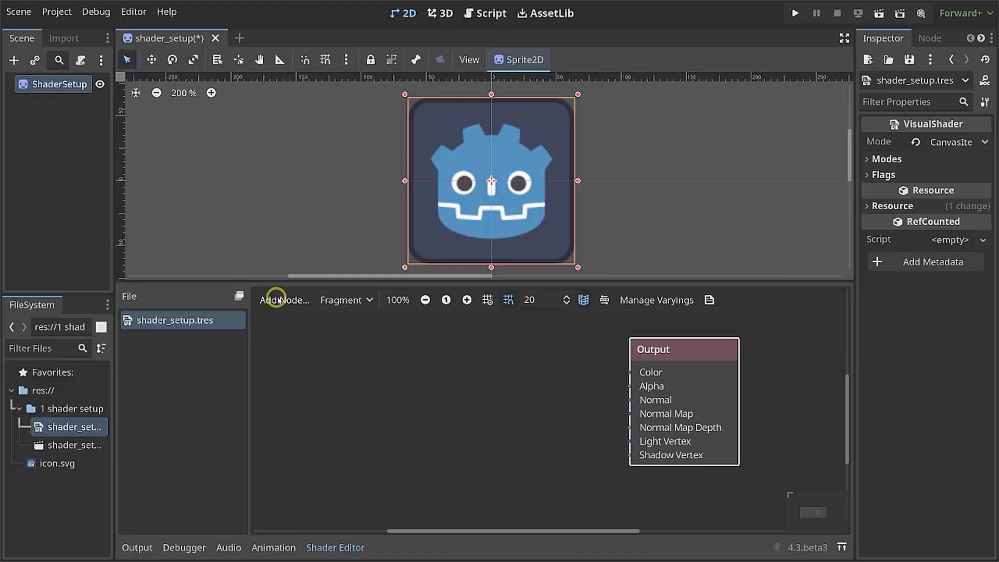
Inspect the Output node in the Vertex and Light shader stages, then return to the Fragment stage
{"action": "left_click", "coordinate": [359, 301]}
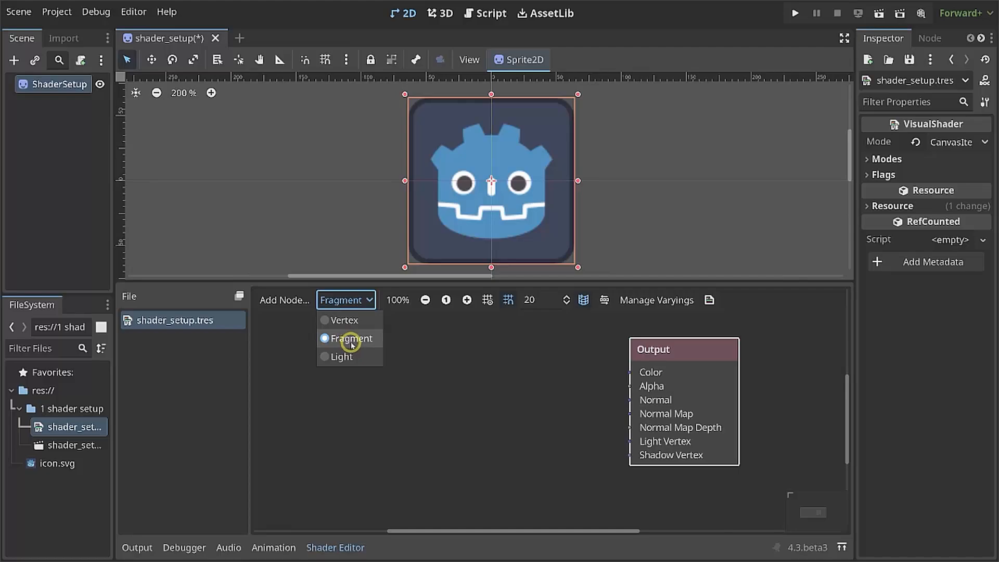
{"action": "left_click", "coordinate": [344, 321]}
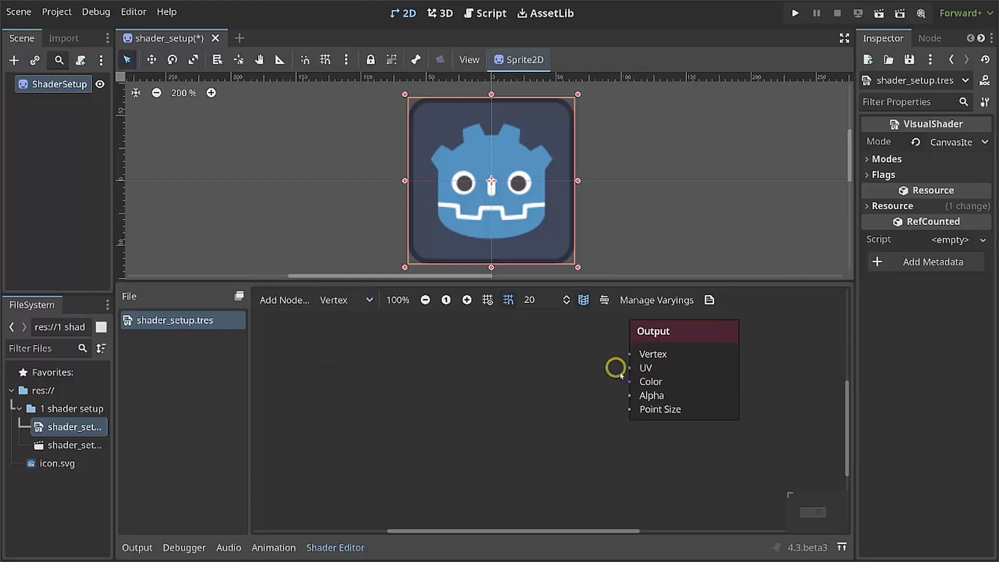
{"action": "left_click", "coordinate": [342, 299]}
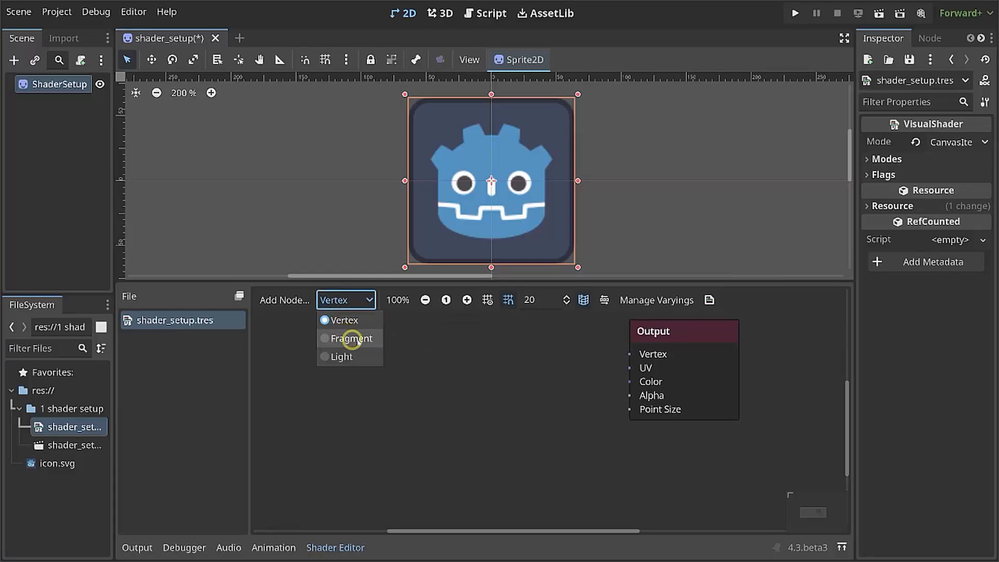
{"action": "left_click", "coordinate": [341, 354]}
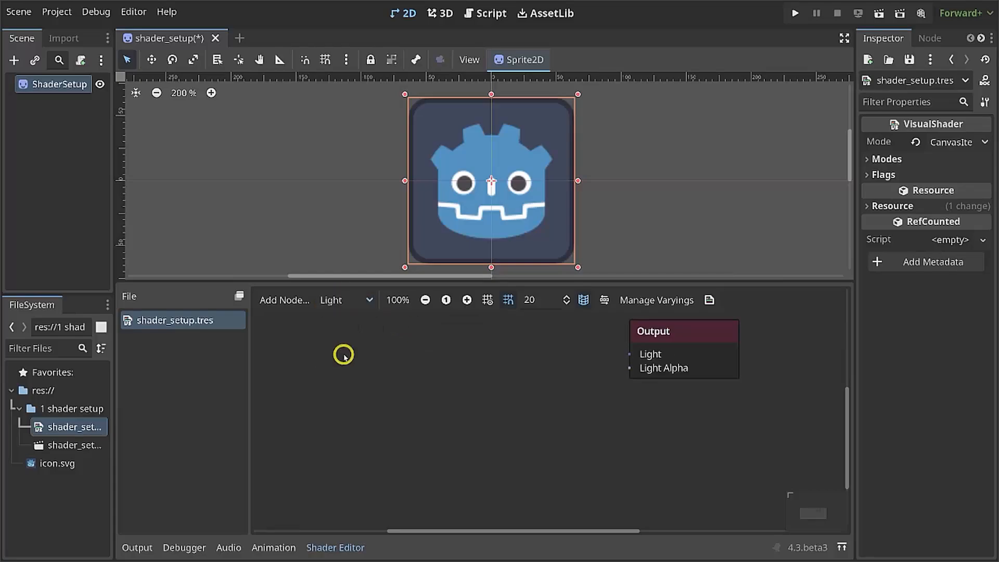
{"action": "left_click", "coordinate": [347, 302]}
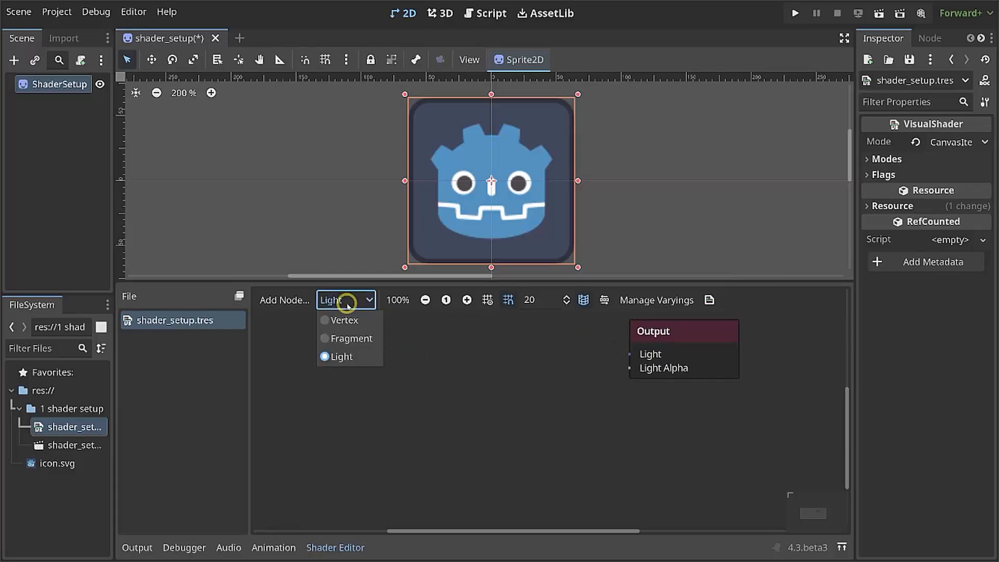
{"action": "left_click", "coordinate": [347, 339]}
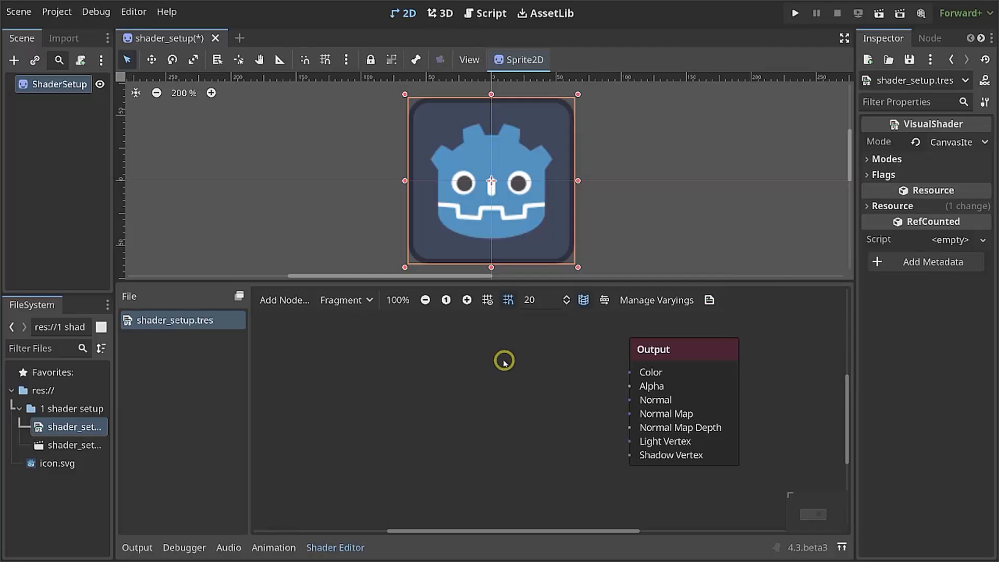
{"action": "left_click", "coordinate": [288, 301]}
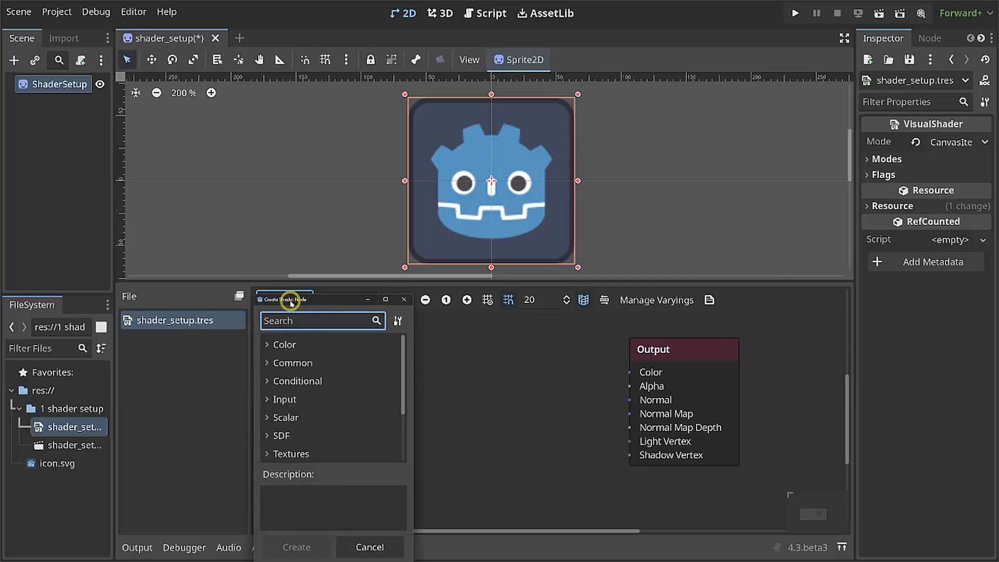
{"action": "left_click", "coordinate": [404, 299]}
{"action": "left_click", "coordinate": [272, 301]}
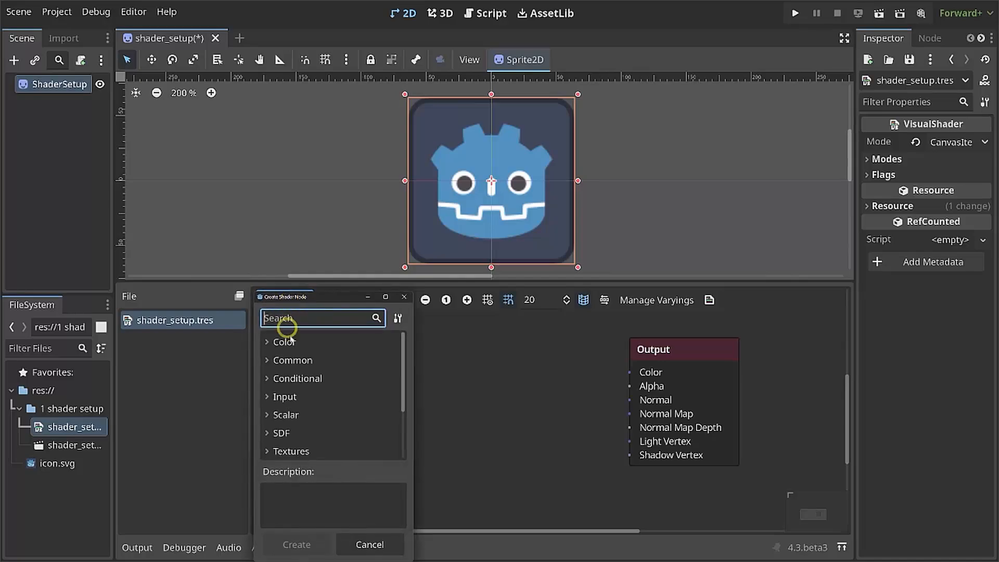
{"action": "left_click", "coordinate": [403, 298]}
Bring up the shader node list at an empty spot in the graph and examine the Color category's Common and Functions groups
{"action": "right_click", "coordinate": [436, 379]}
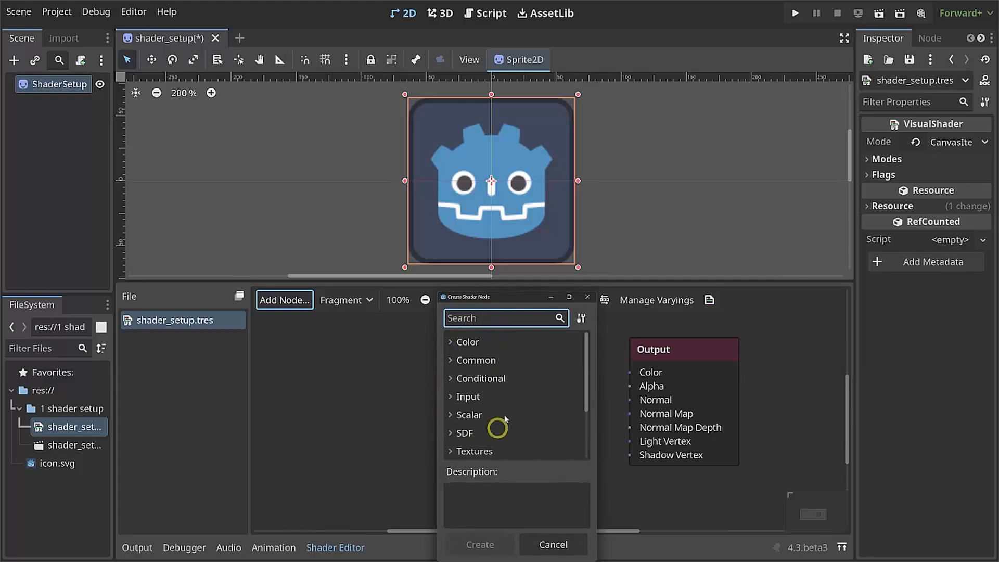
{"action": "left_click", "coordinate": [455, 346]}
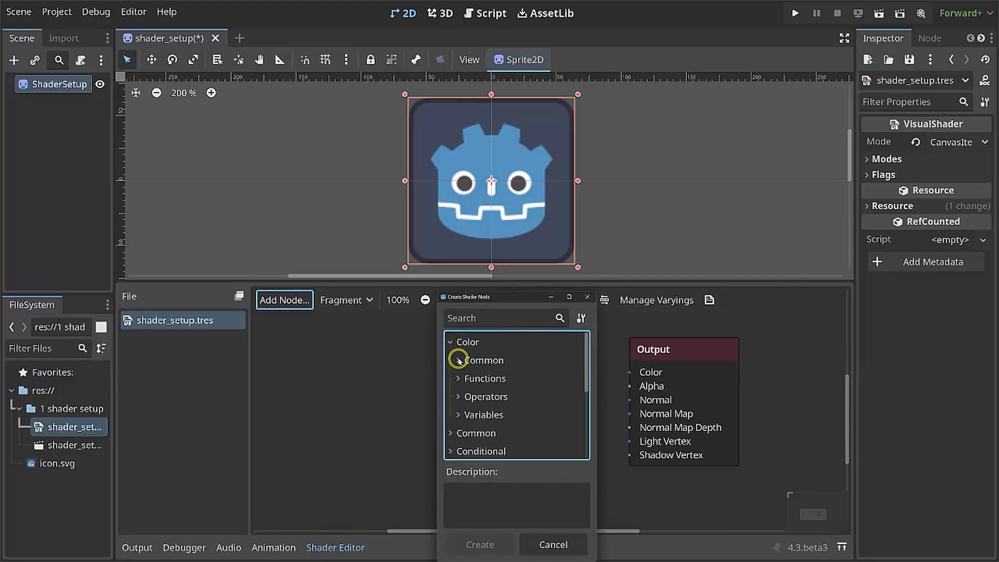
{"action": "left_click", "coordinate": [458, 359]}
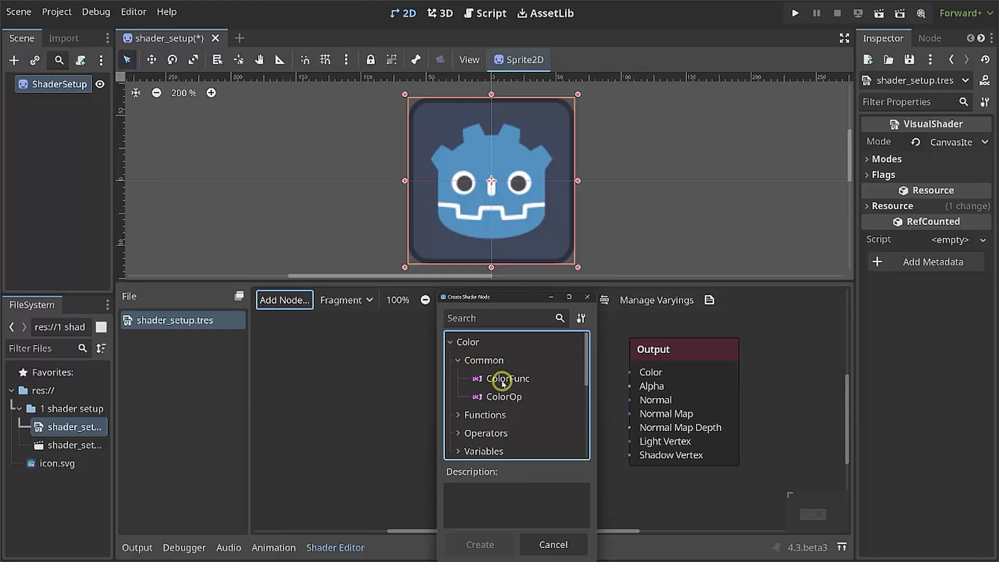
{"action": "left_click", "coordinate": [458, 360]}
{"action": "left_click", "coordinate": [458, 378]}
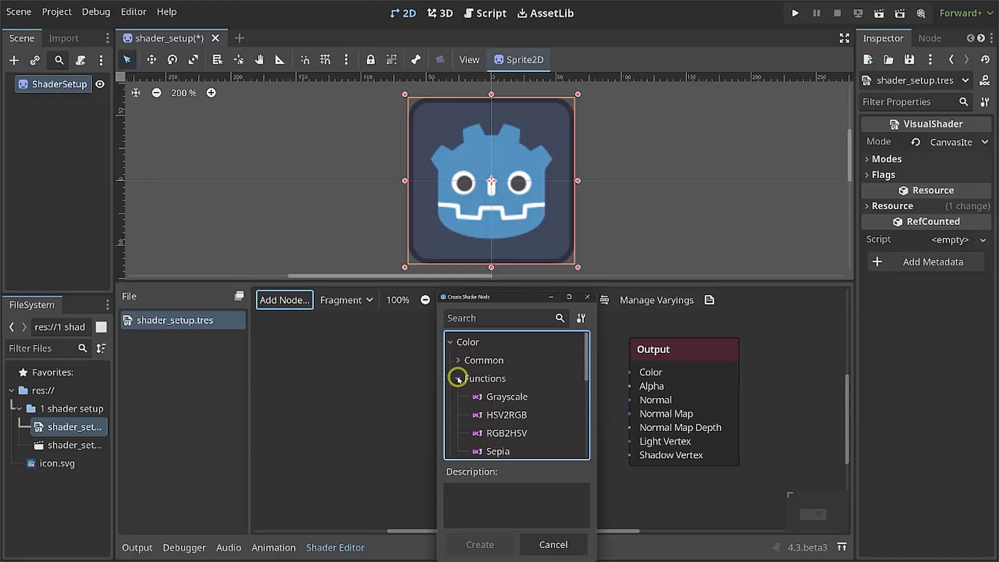
{"action": "left_click", "coordinate": [458, 378]}
{"action": "left_click", "coordinate": [450, 342]}
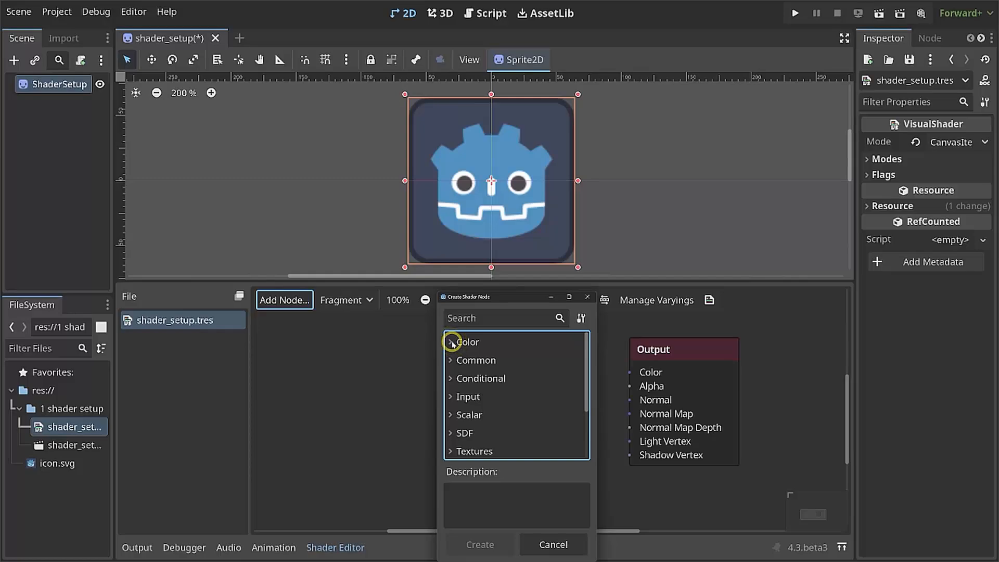
Find FloatConstant by searching for "floatcon", add it to the fragment graph and place it beside the Output node, with space between them
{"action": "left_click", "coordinate": [463, 318]}
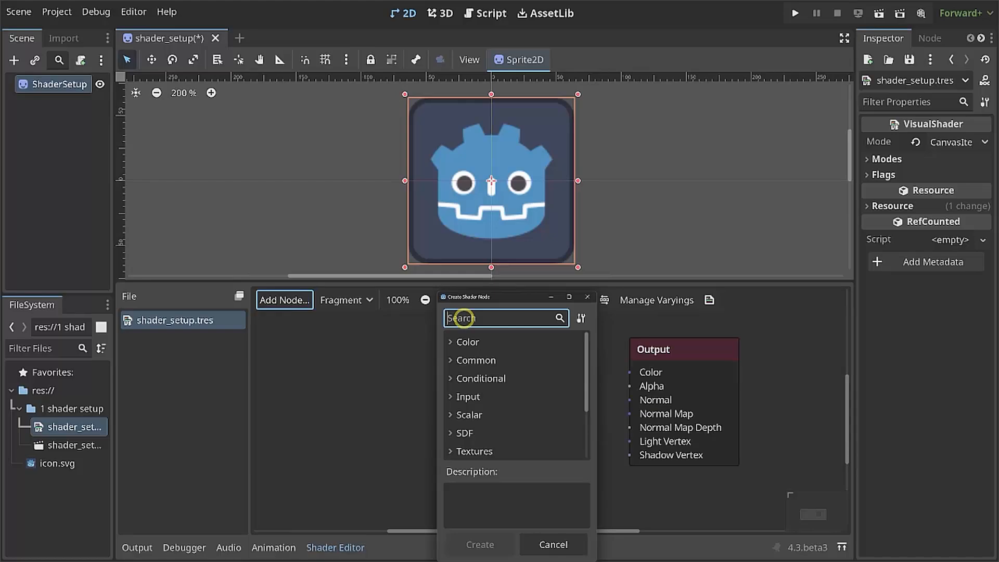
{"action": "type", "text": "float"}
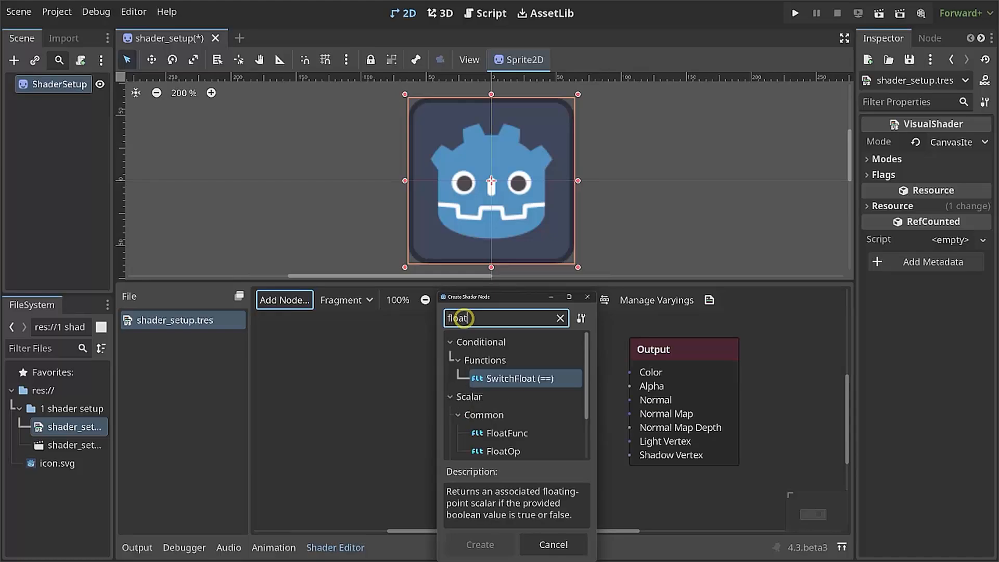
{"action": "type", "text": "con"}
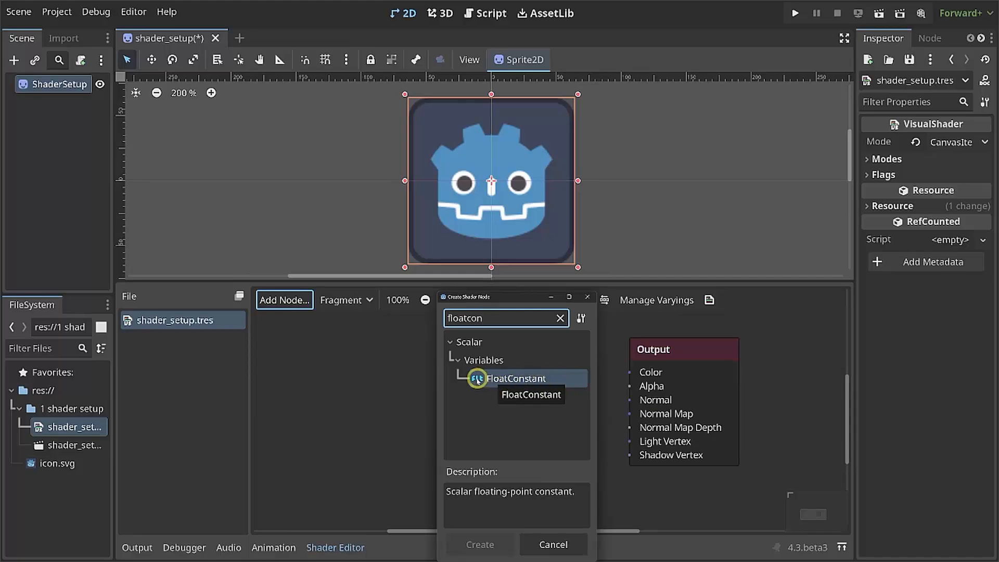
{"action": "double_click", "coordinate": [512, 378]}
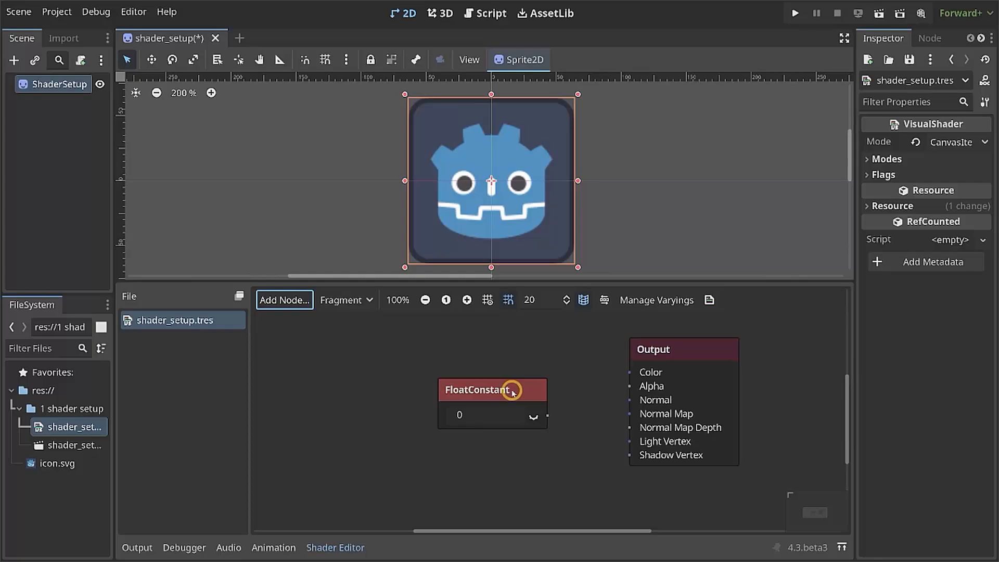
{"action": "left_click_drag", "start_coordinate": [511, 389], "coordinate": [452, 378]}
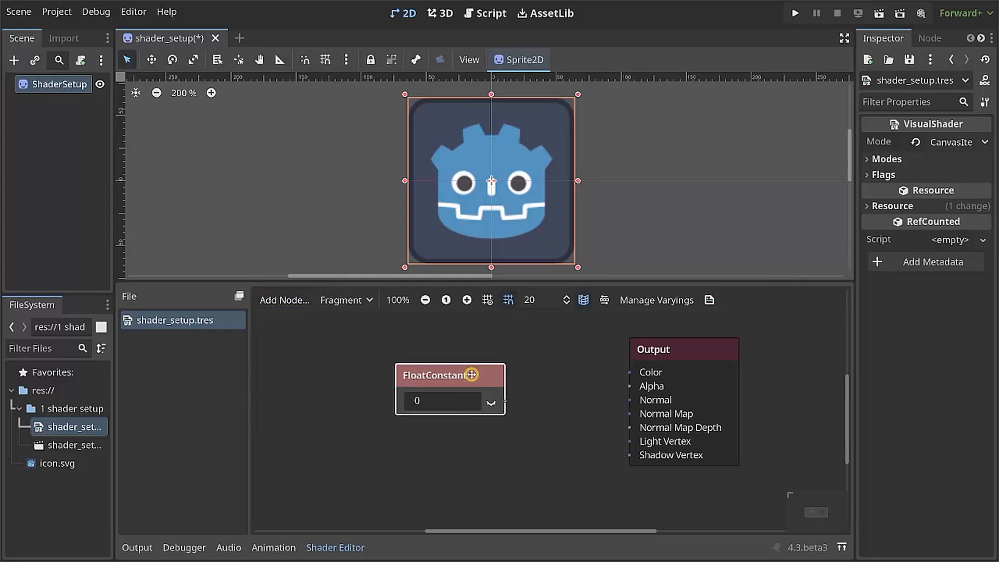
Set the FloatConstant value to 0.5, show its output preview, and move the node up so the whole preview is in view
{"action": "left_click", "coordinate": [435, 402]}
{"action": "left_click", "coordinate": [432, 401]}
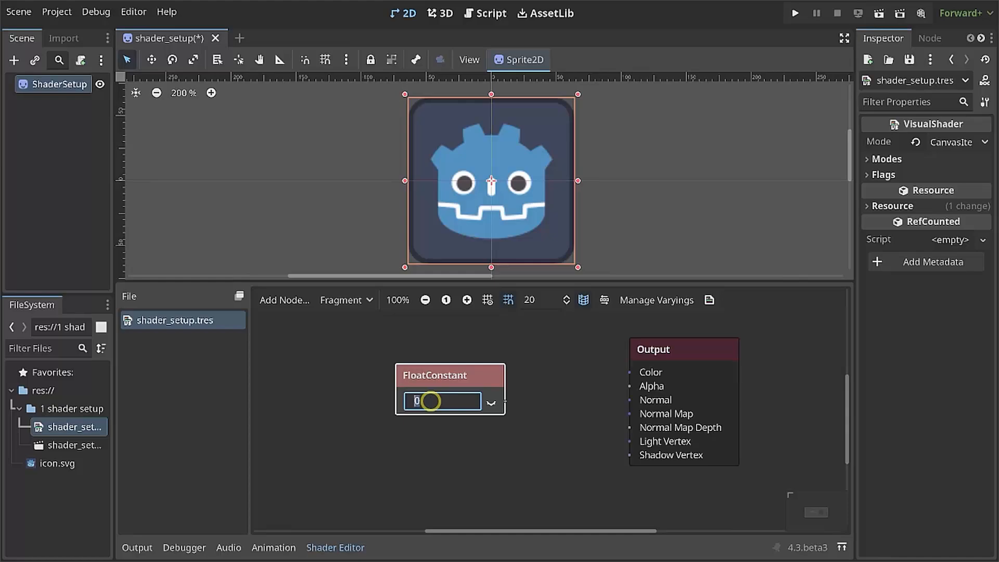
{"action": "type", "text": "0.5"}
{"action": "left_click", "coordinate": [490, 402]}
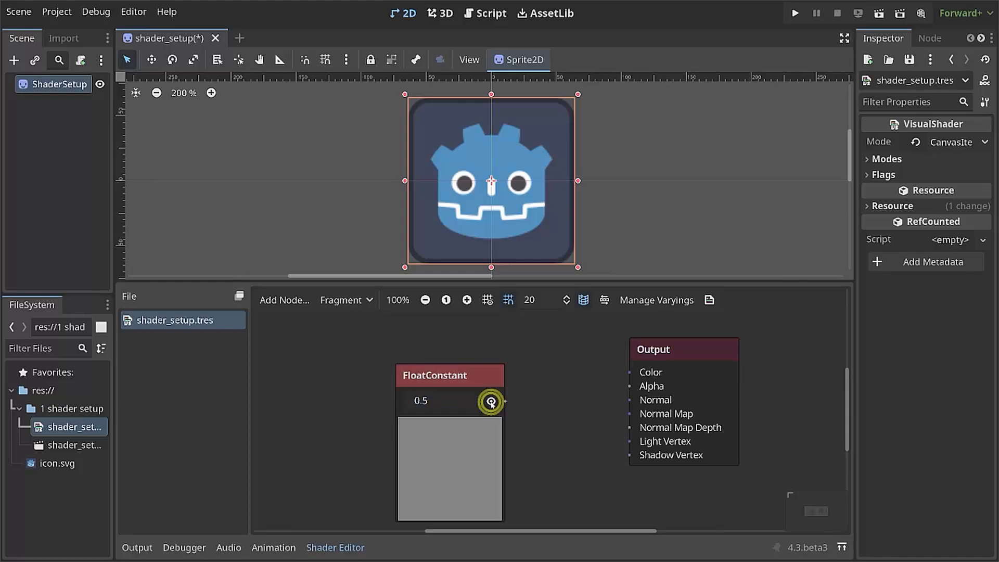
{"action": "left_click_drag", "start_coordinate": [469, 374], "coordinate": [458, 343]}
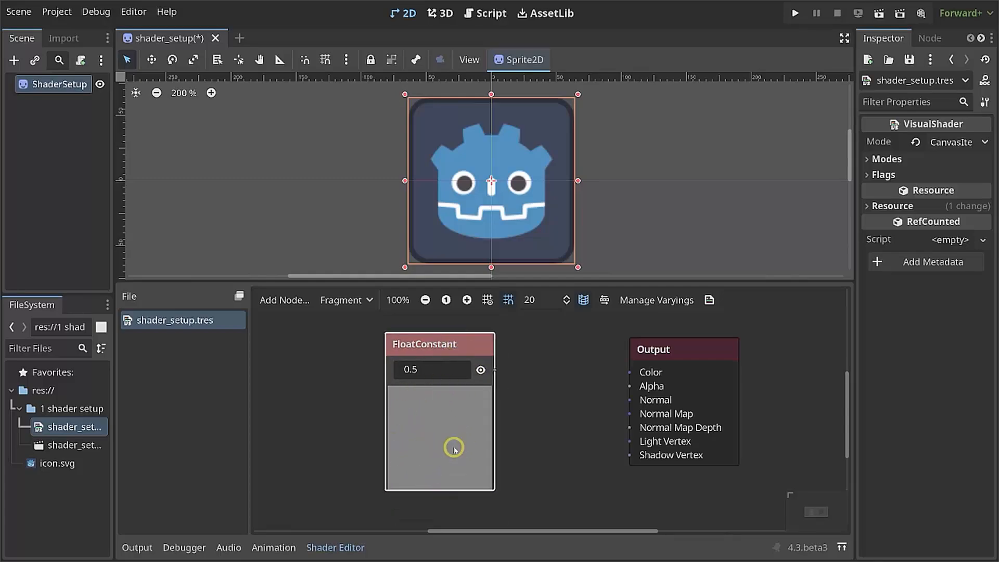
Try the FloatConstant node with a value of 1 and with a value of 0
{"action": "left_click", "coordinate": [421, 370]}
{"action": "key", "text": "BackSpace"}
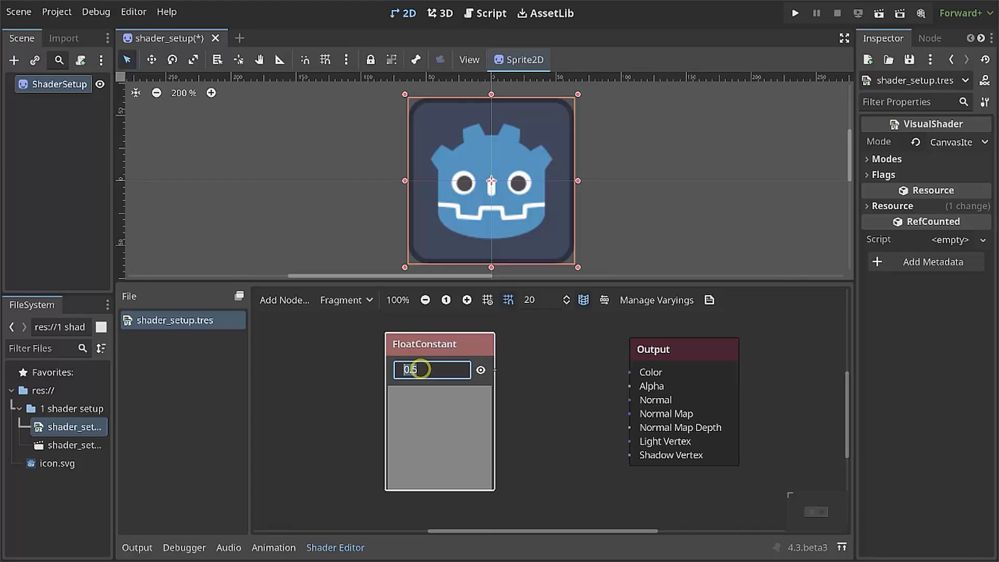
{"action": "type", "text": "1"}
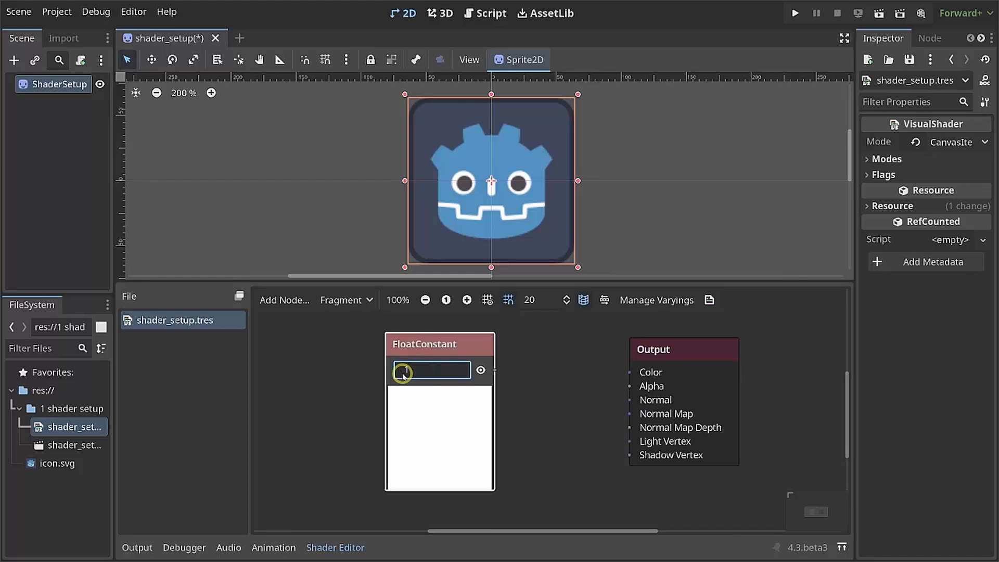
{"action": "double_click", "coordinate": [427, 369]}
{"action": "type", "text": "0"}
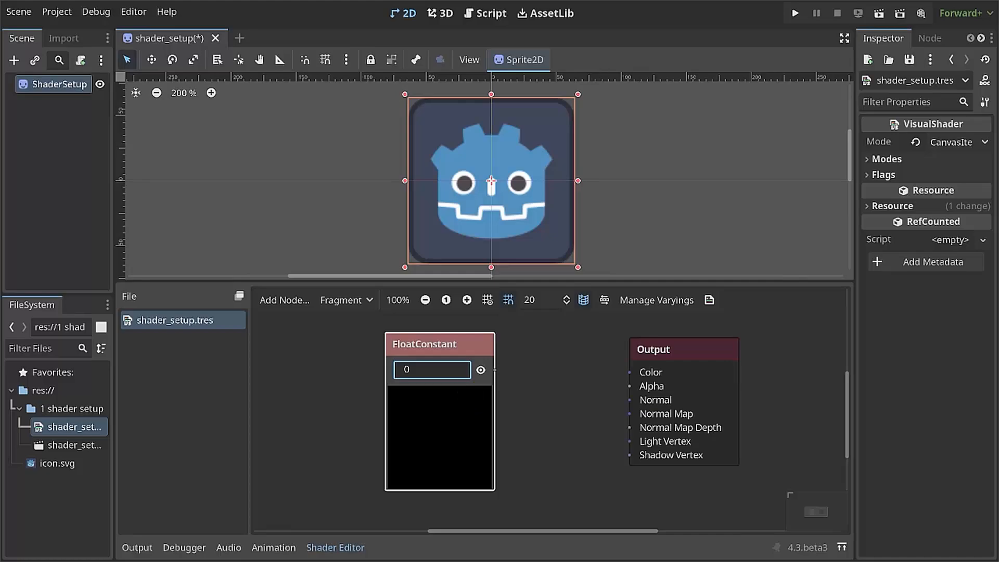
{"action": "left_click_drag", "start_coordinate": [396, 384], "coordinate": [407, 388]}
{"action": "mouse_move", "coordinate": [492, 379]}
{"action": "left_mouse_down"}
{"action": "mouse_move", "coordinate": [503, 361]}
{"action": "mouse_move", "coordinate": [487, 361]}
{"action": "mouse_move", "coordinate": [492, 380]}
{"action": "left_mouse_up"}
{"action": "left_click_drag", "start_coordinate": [384, 364], "coordinate": [381, 394]}
{"action": "left_click_drag", "start_coordinate": [377, 431], "coordinate": [375, 433]}
{"action": "left_click_drag", "start_coordinate": [498, 366], "coordinate": [499, 367]}
{"action": "left_click_drag", "start_coordinate": [498, 398], "coordinate": [499, 414]}
{"action": "left_click_drag", "start_coordinate": [327, 338], "coordinate": [361, 362]}
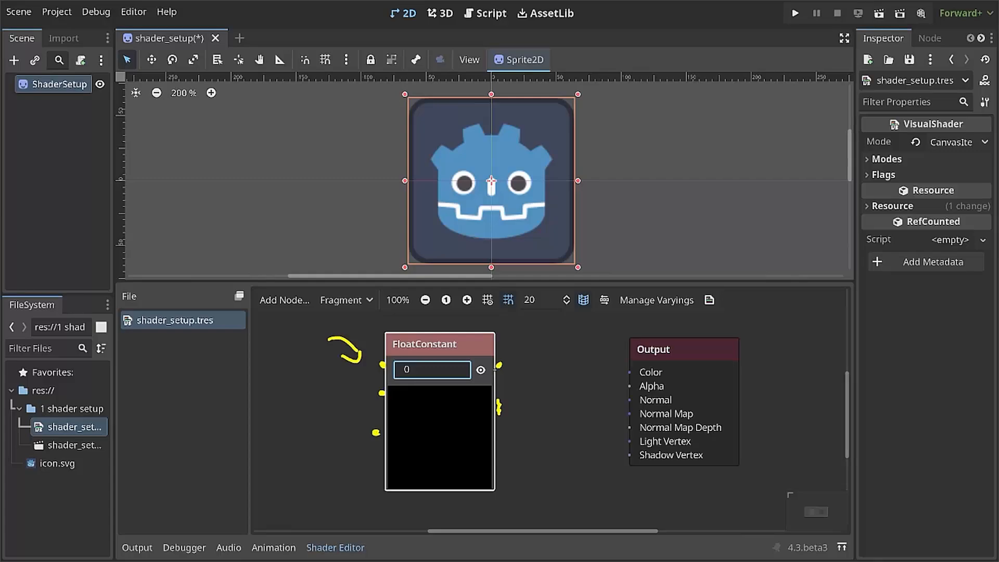
{"action": "mouse_move", "coordinate": [631, 331]}
{"action": "left_mouse_down"}
{"action": "mouse_move", "coordinate": [615, 334]}
{"action": "mouse_move", "coordinate": [616, 465]}
{"action": "mouse_move", "coordinate": [640, 446]}
{"action": "mouse_move", "coordinate": [623, 330]}
{"action": "left_mouse_up"}
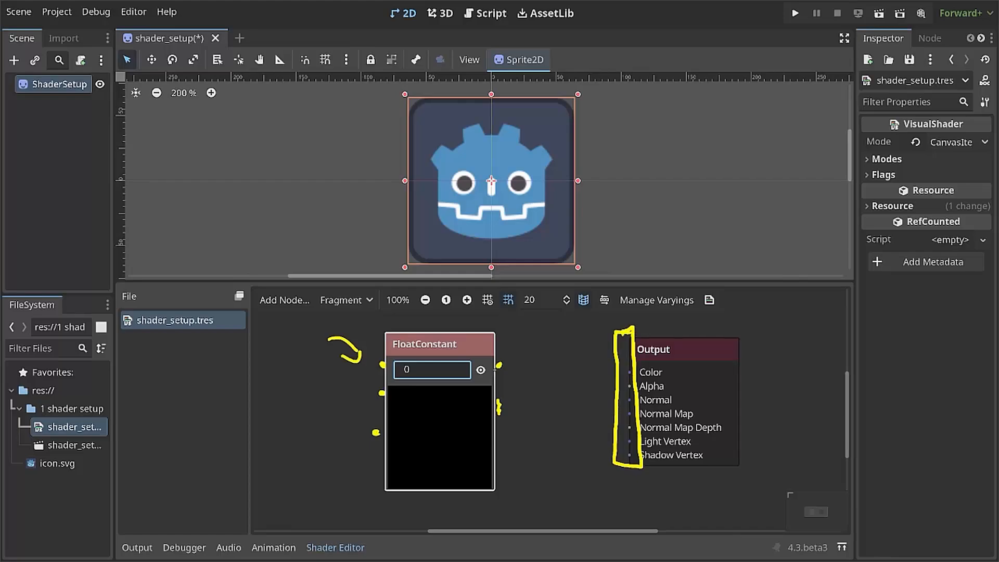
{"action": "key", "text": "ctrl+z"}
{"action": "mouse_move", "coordinate": [540, 332]}
{"action": "left_mouse_down"}
{"action": "mouse_move", "coordinate": [505, 359]}
{"action": "mouse_move", "coordinate": [523, 355]}
{"action": "mouse_move", "coordinate": [508, 370]}
{"action": "mouse_move", "coordinate": [517, 376]}
{"action": "left_mouse_up"}
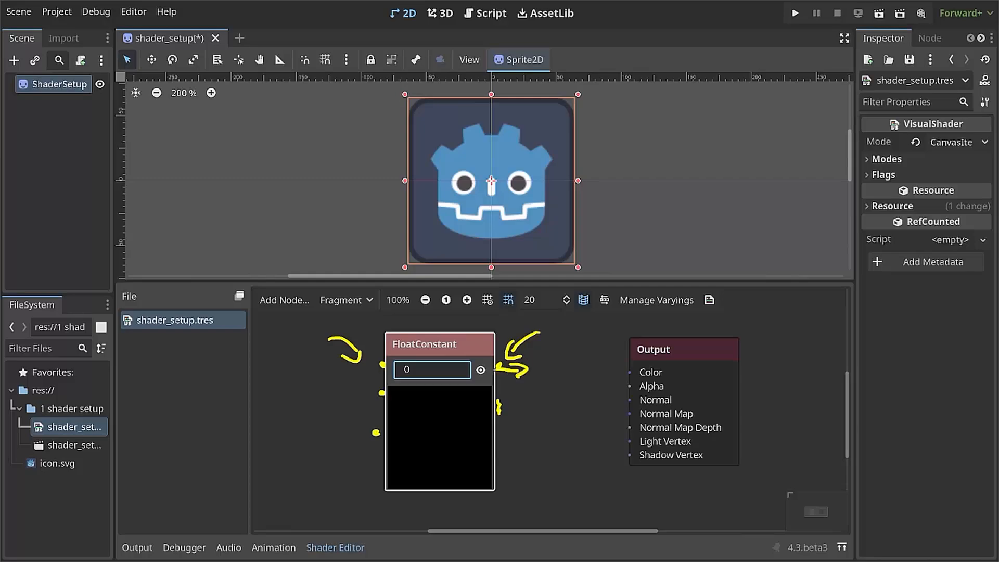
{"action": "key", "text": "e"}
{"action": "mouse_move", "coordinate": [379, 505]}
{"action": "left_mouse_down"}
{"action": "mouse_move", "coordinate": [710, 503]}
{"action": "mouse_move", "coordinate": [687, 518]}
{"action": "left_mouse_up"}
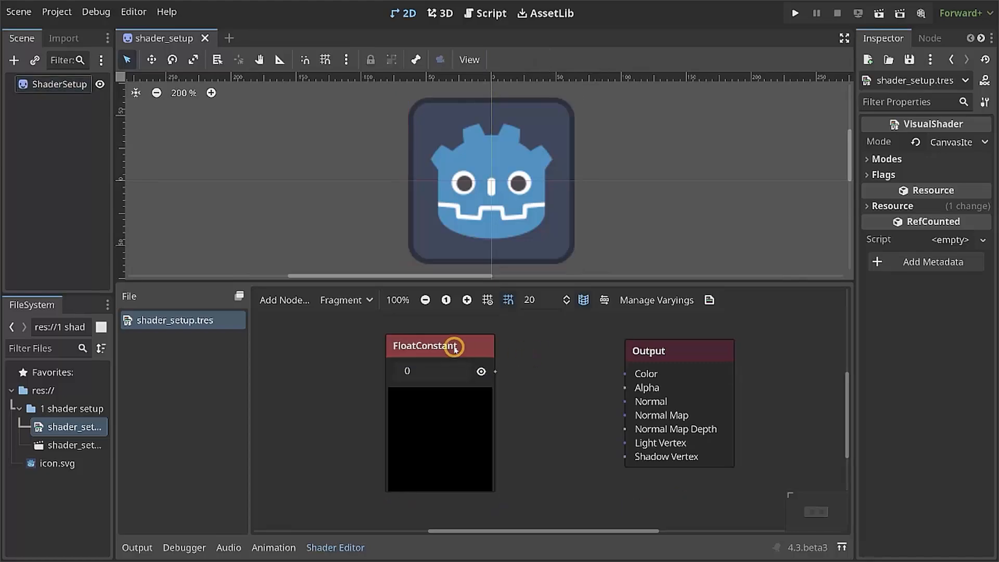
Connect the FloatConstant node's output to the Alpha input of the Output node
{"action": "left_click", "coordinate": [455, 348]}
{"action": "left_click", "coordinate": [665, 350]}
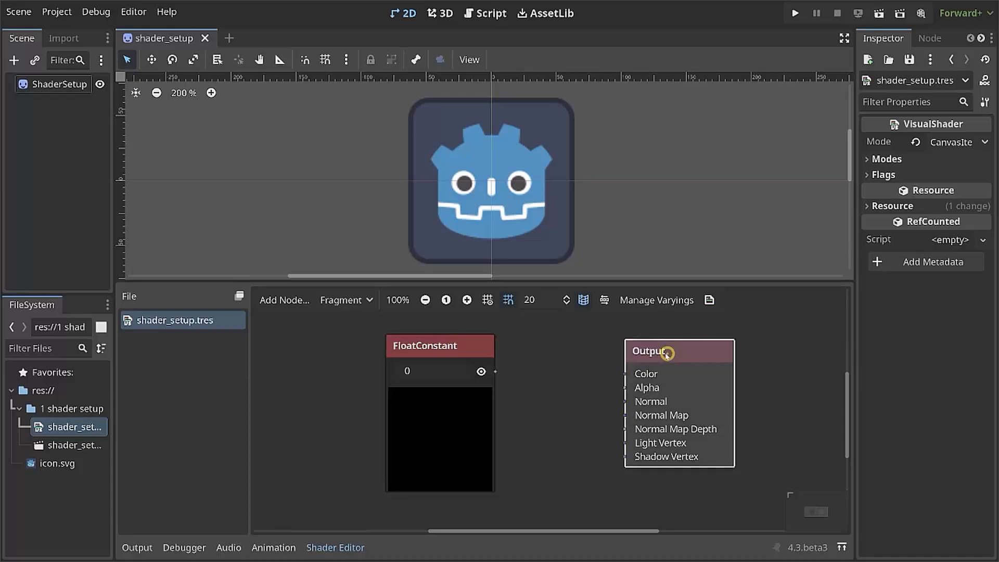
{"action": "left_click", "coordinate": [460, 345]}
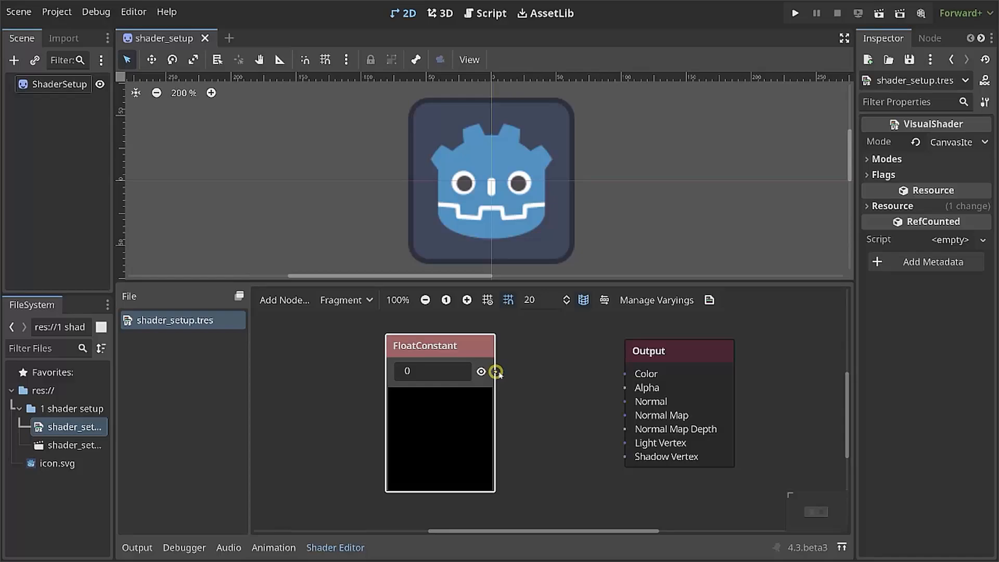
{"action": "left_click_drag", "start_coordinate": [495, 372], "coordinate": [627, 390]}
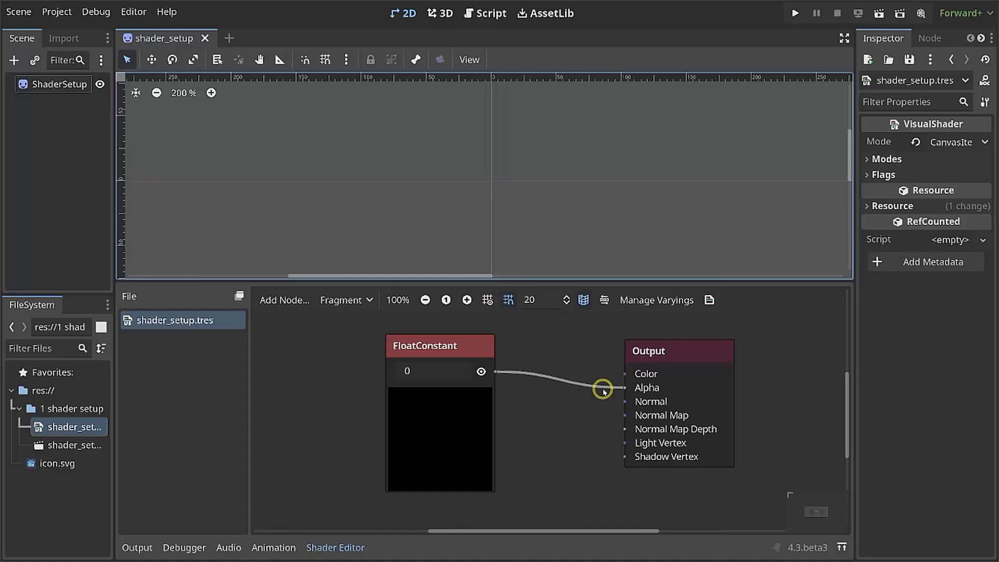
Set the value of the FloatConstant driving Alpha to 0.8
{"action": "left_click", "coordinate": [424, 370]}
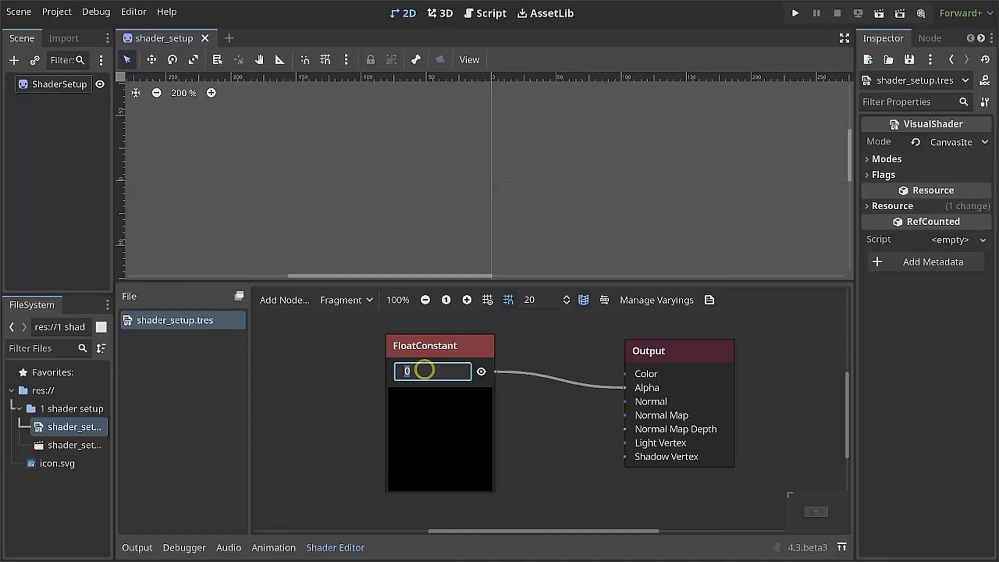
{"action": "type", "text": "0.8"}
{"action": "key", "text": "Return"}
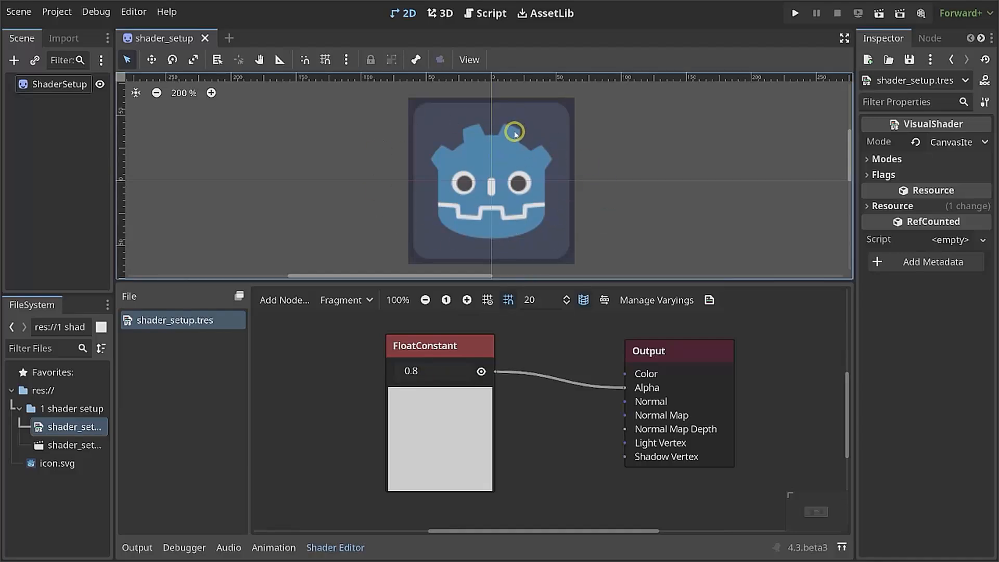
Examine the sprite's upper corner up close in the 2D viewport to see how the alpha value affects it
{"action": "scroll", "coordinate": [545, 160], "scroll_direction": "up", "scroll_amount": 6}
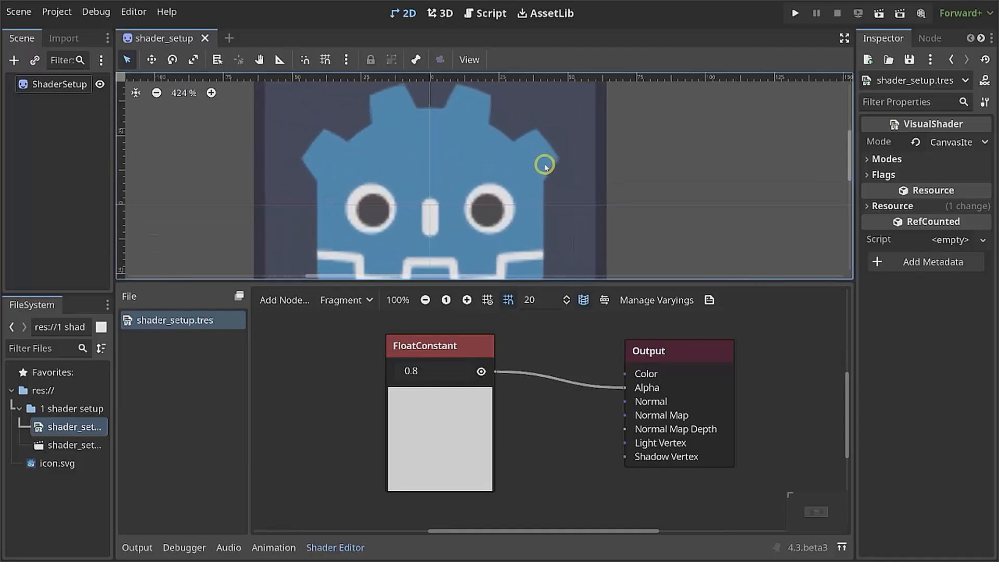
{"action": "middle_click_drag", "start_coordinate": [569, 169], "coordinate": [543, 185]}
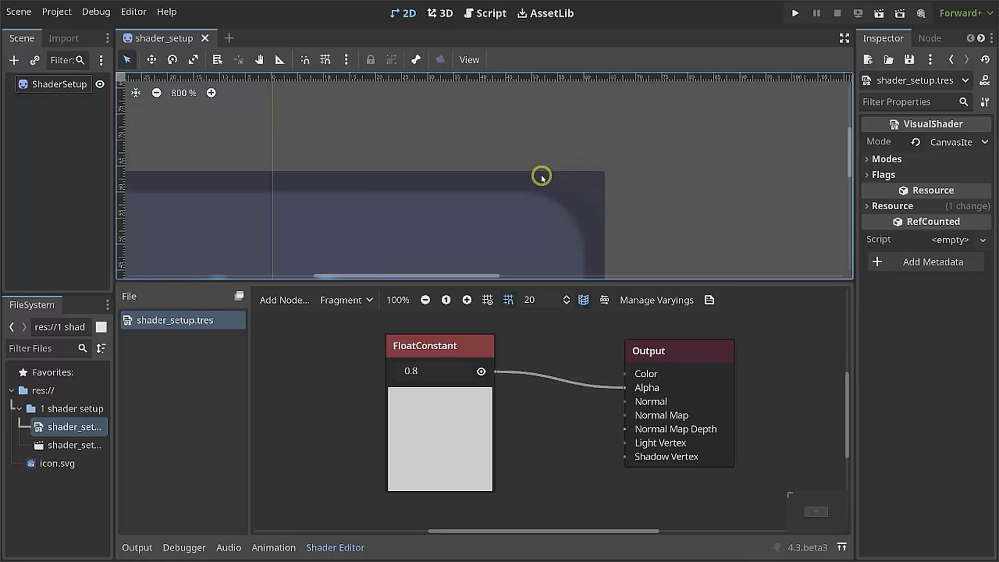
{"action": "mouse_move", "coordinate": [625, 387]}
{"action": "left_mouse_down"}
{"action": "mouse_move", "coordinate": [583, 384]}
{"action": "mouse_move", "coordinate": [625, 387]}
{"action": "left_mouse_up"}
{"action": "scroll", "coordinate": [575, 197], "scroll_direction": "down", "scroll_amount": 3}
{"action": "scroll", "coordinate": [541, 209], "scroll_direction": "down", "scroll_amount": 2}
{"action": "middle_click_drag", "start_coordinate": [531, 230], "coordinate": [583, 122]}
{"action": "scroll", "coordinate": [502, 167], "scroll_direction": "down", "scroll_amount": 1}
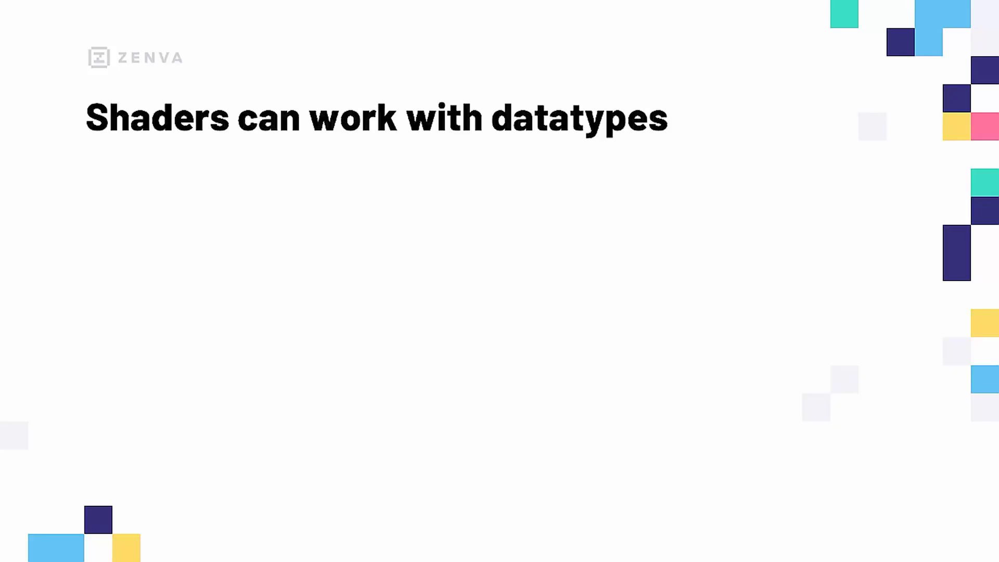
{"action": "key", "text": "Right"}
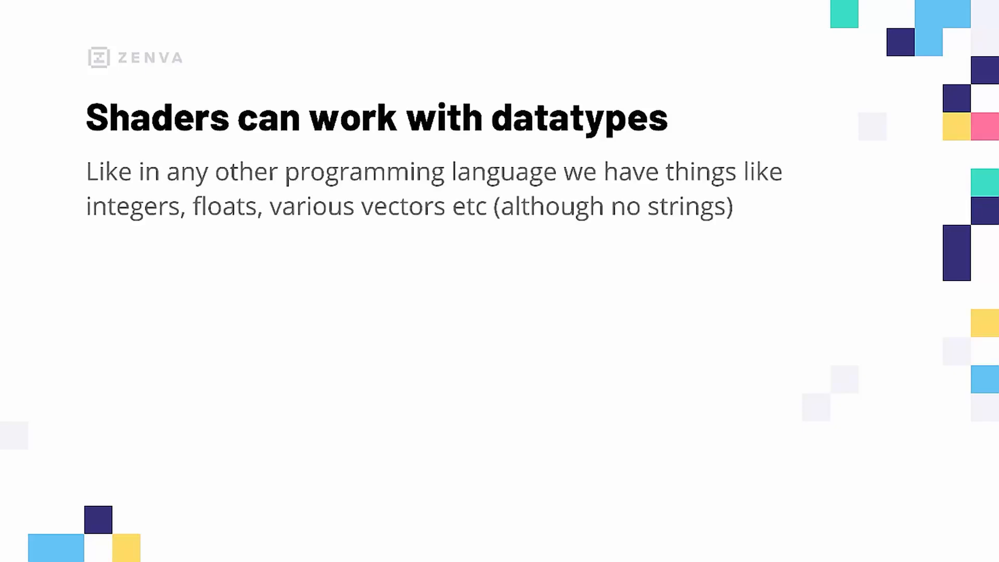
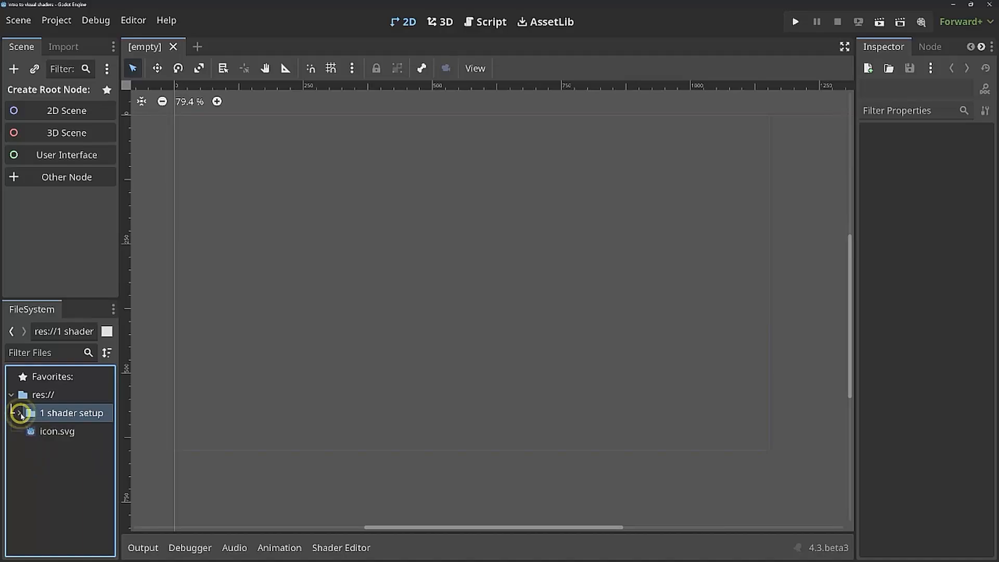
Create a Sprite2D as the root node of the empty scene and rename it ShaderDataTypes
{"action": "left_click", "coordinate": [197, 376]}
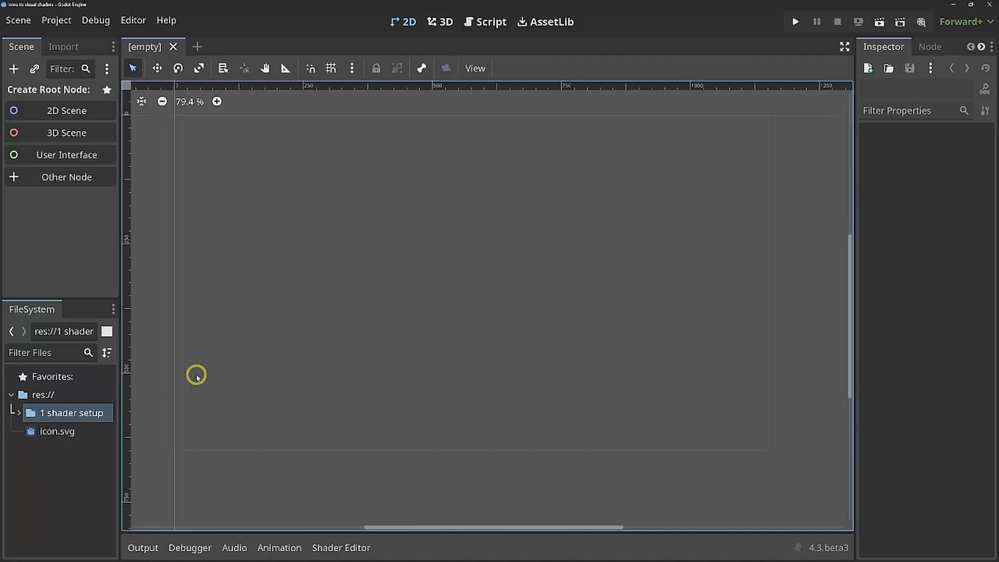
{"action": "left_click", "coordinate": [59, 178]}
{"action": "double_click", "coordinate": [249, 300]}
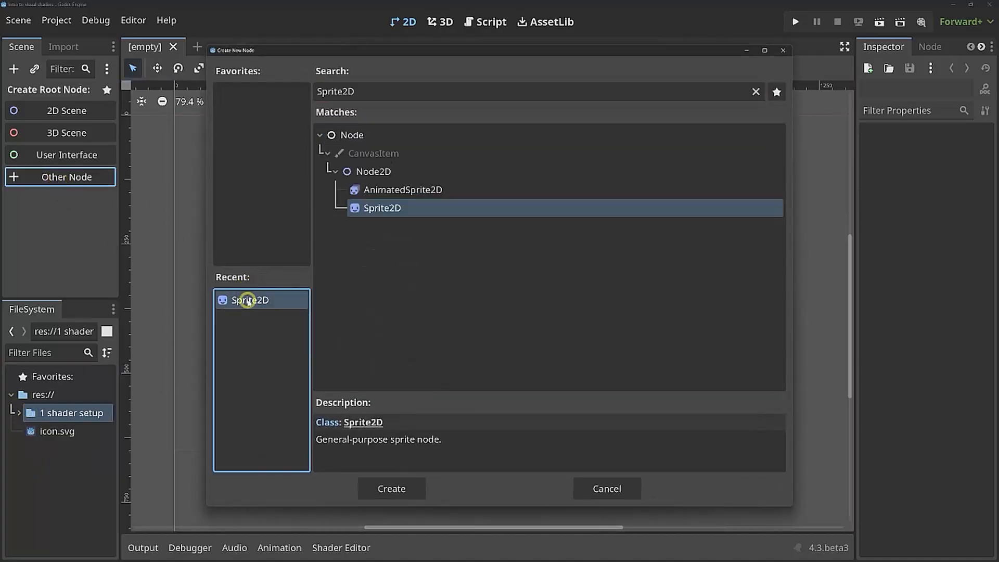
{"action": "double_click", "coordinate": [52, 96]}
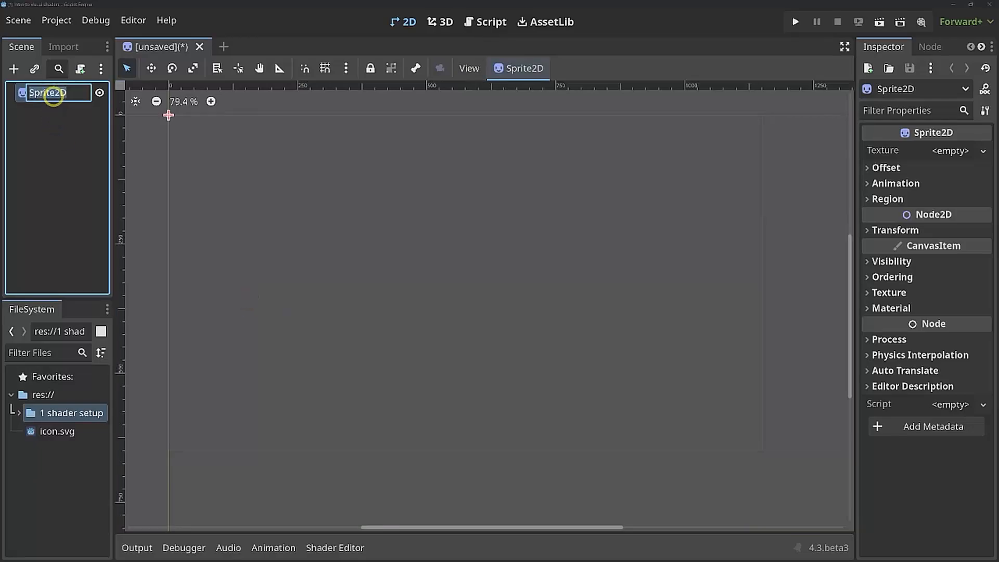
{"action": "type", "text": "Shade"}
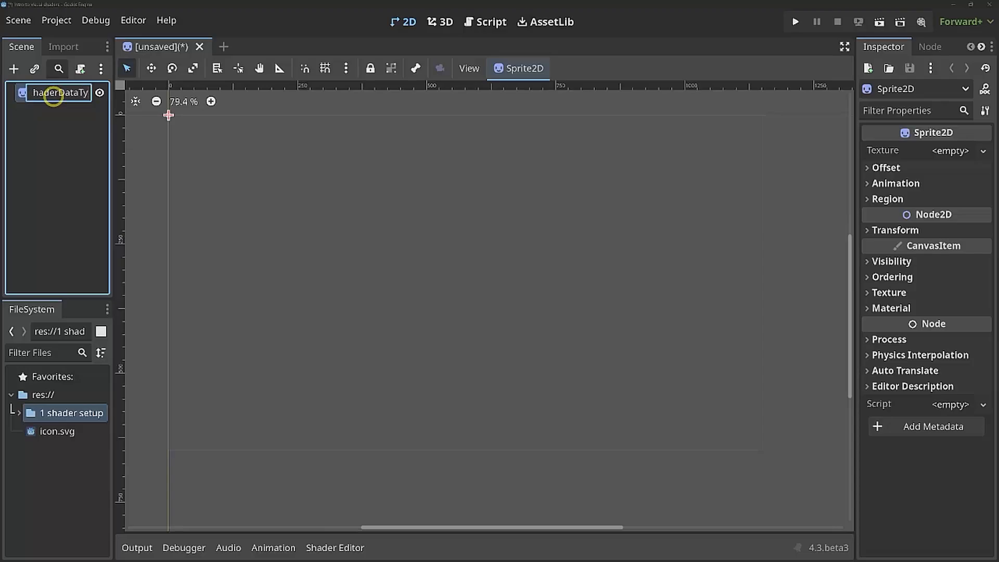
{"action": "type", "text": "rDataTypes"}
{"action": "key", "text": "Return"}
Save the scene as shader_data_types.tscn in a new project folder named "2 shader datatypes"
{"action": "key", "text": "ctrl+s"}
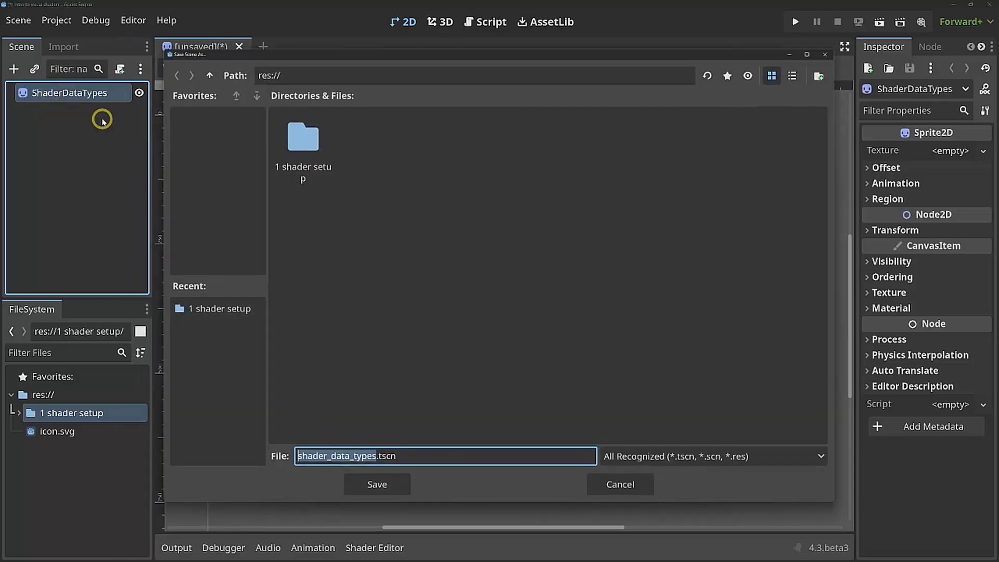
{"action": "left_click", "coordinate": [825, 72]}
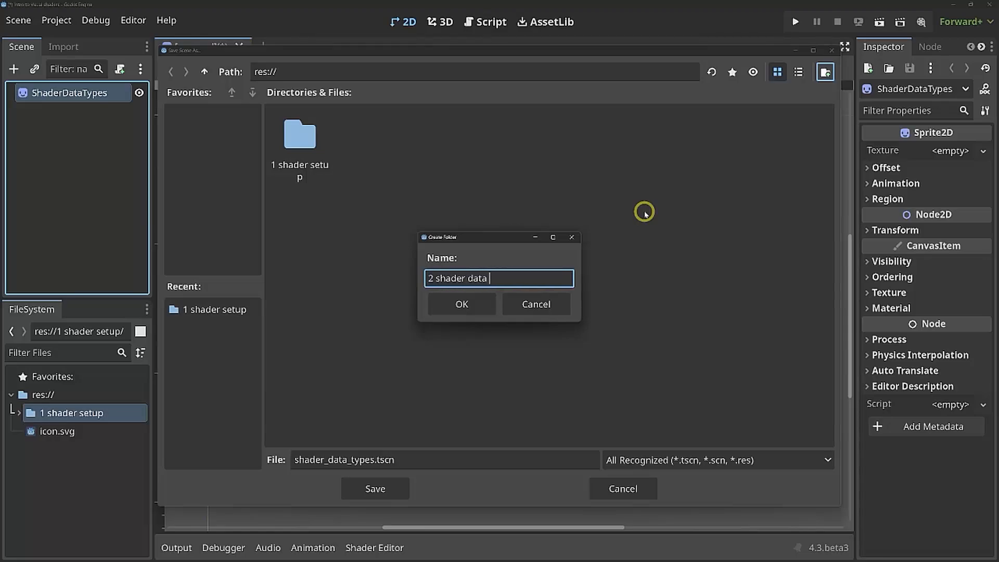
{"action": "key", "text": "Return"}
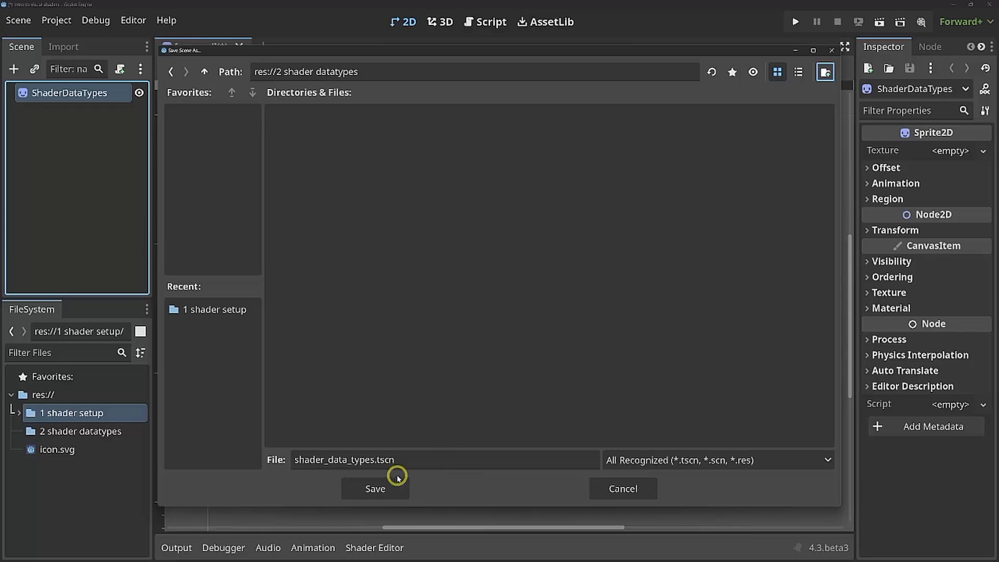
{"action": "left_click", "coordinate": [388, 486]}
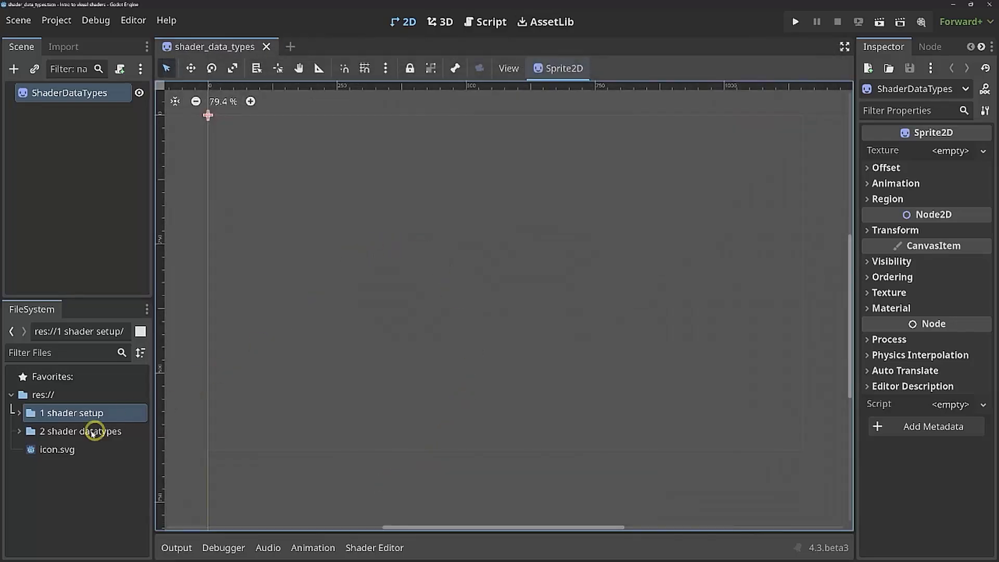
Assign icon.svg as the ShaderDataTypes sprite's texture and frame the sprite in the 2D viewport
{"action": "left_click_drag", "start_coordinate": [67, 451], "coordinate": [942, 155]}
{"action": "middle_click_drag", "start_coordinate": [348, 163], "coordinate": [533, 281]}
{"action": "scroll", "coordinate": [364, 255], "scroll_direction": "up", "scroll_amount": 5}
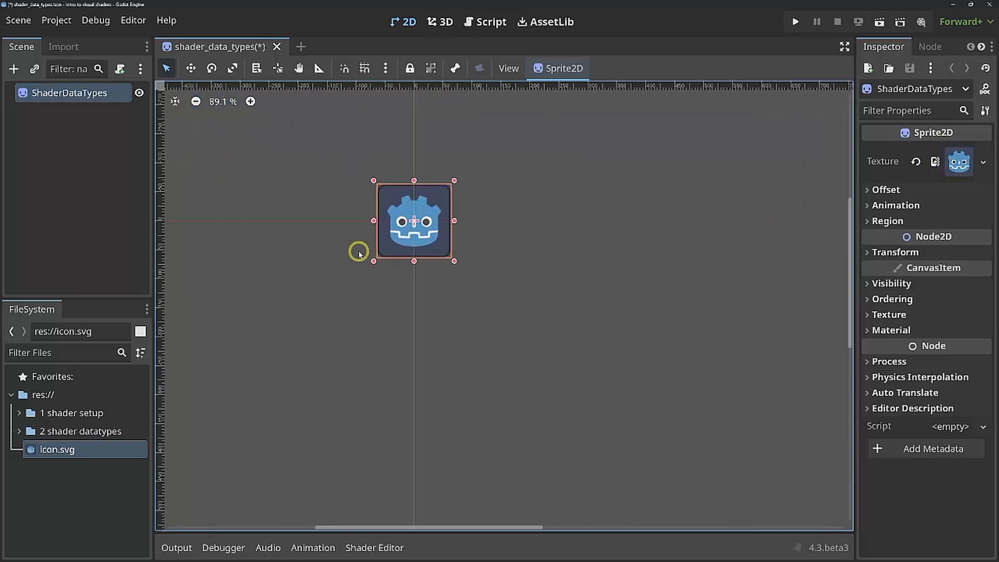
{"action": "middle_click_drag", "start_coordinate": [464, 283], "coordinate": [468, 310]}
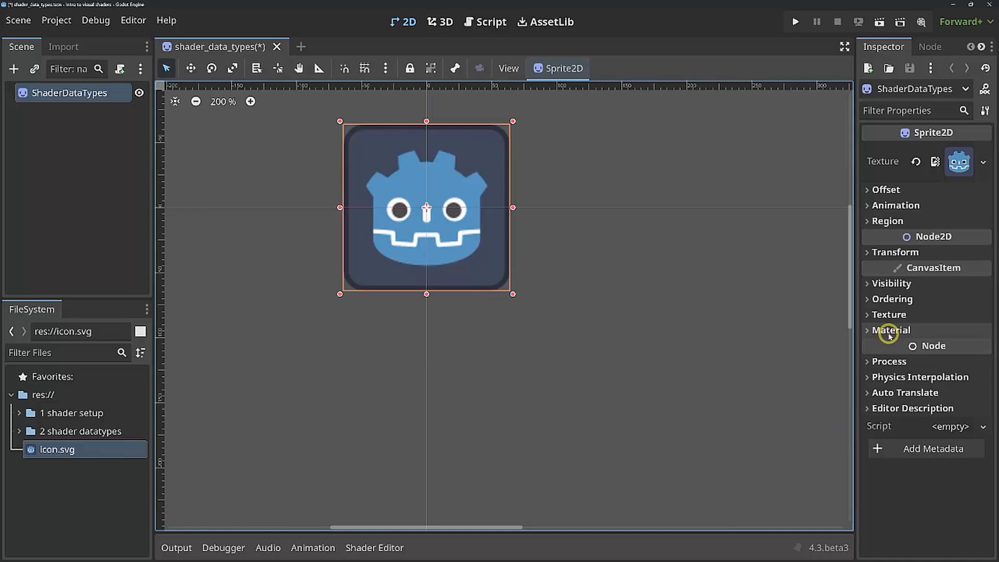
Assign a new ShaderMaterial to the ShaderDataTypes sprite's Material property
{"action": "left_click", "coordinate": [887, 331]}
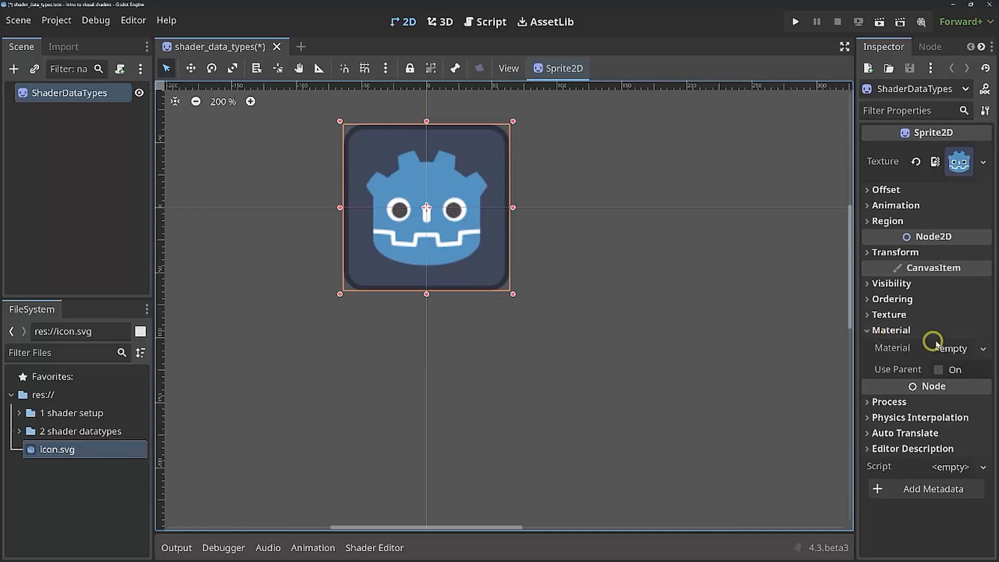
{"action": "left_click", "coordinate": [943, 348]}
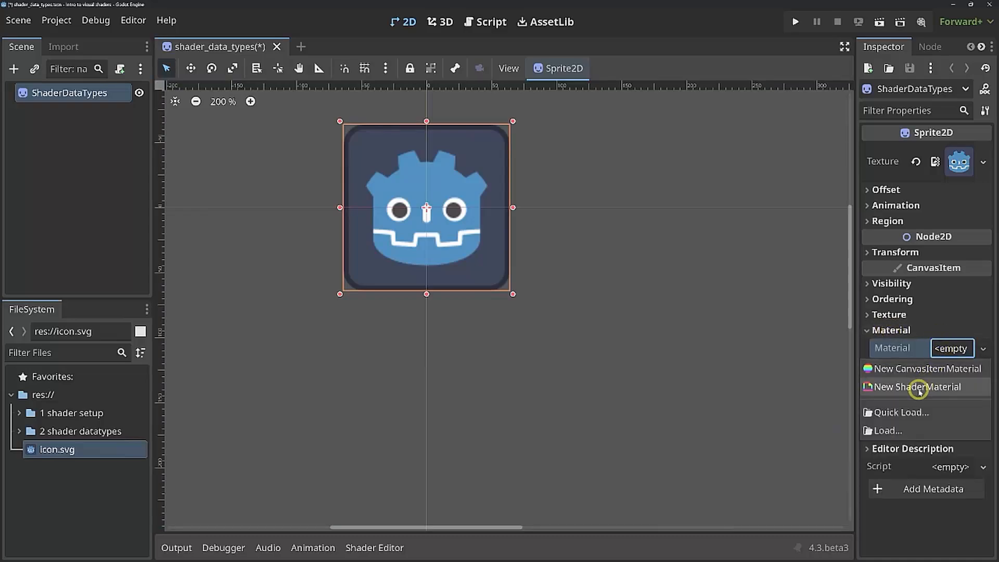
{"action": "left_click", "coordinate": [926, 388]}
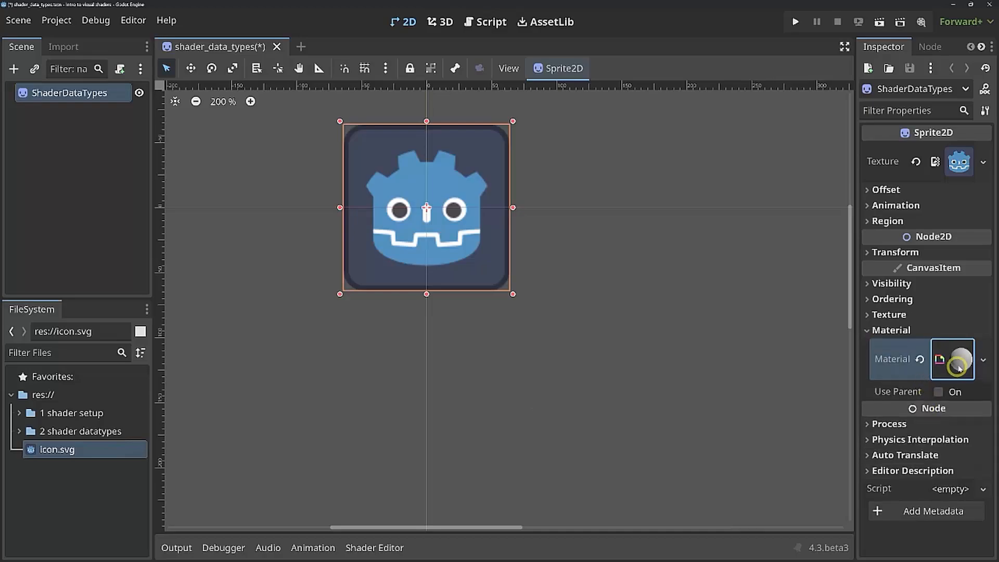
Create a new VisualShader in Canvas Item mode for the material, saved as shader_data_types.tres in the "2 shader datatypes" folder
{"action": "left_click", "coordinate": [955, 360]}
{"action": "left_click", "coordinate": [943, 490]}
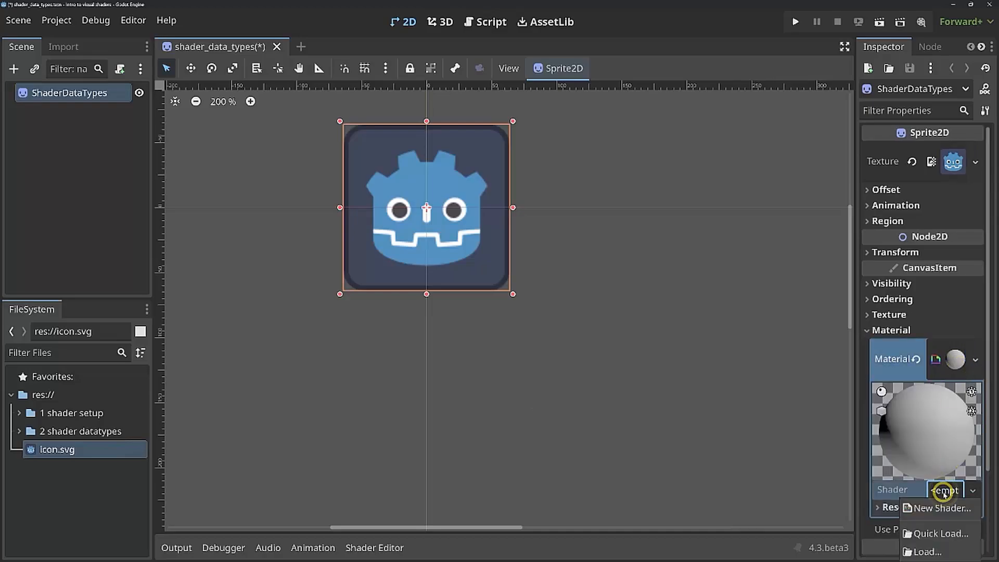
{"action": "left_click", "coordinate": [938, 509]}
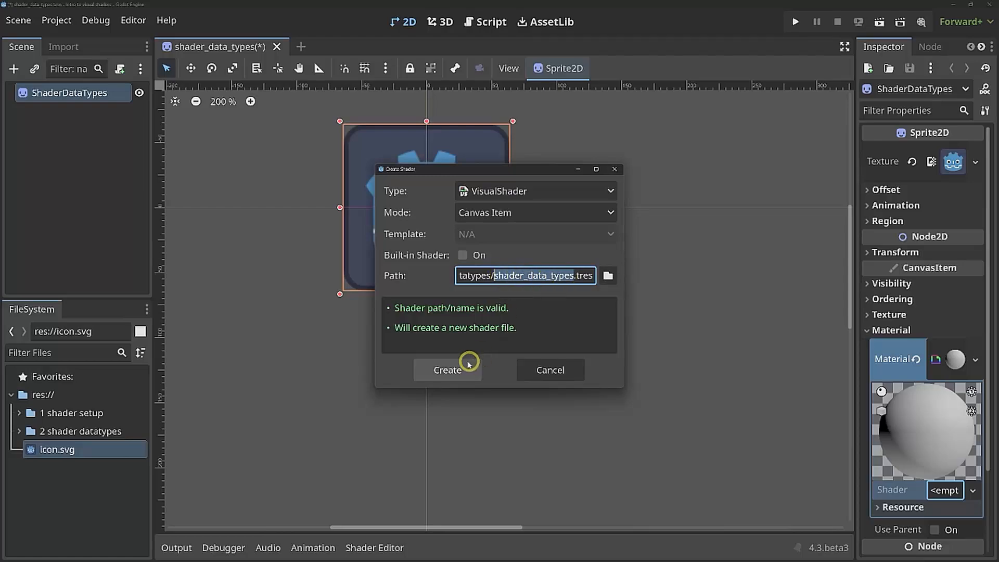
{"action": "left_click", "coordinate": [457, 369]}
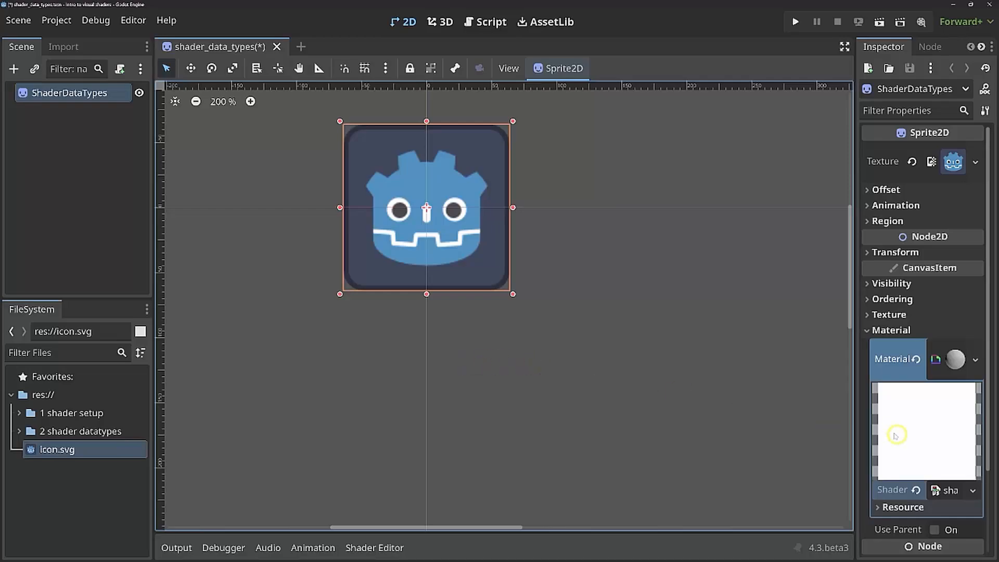
Open shader_data_types.tres for editing and examine the data types of the Output node's input ports
{"action": "left_click", "coordinate": [18, 432]}
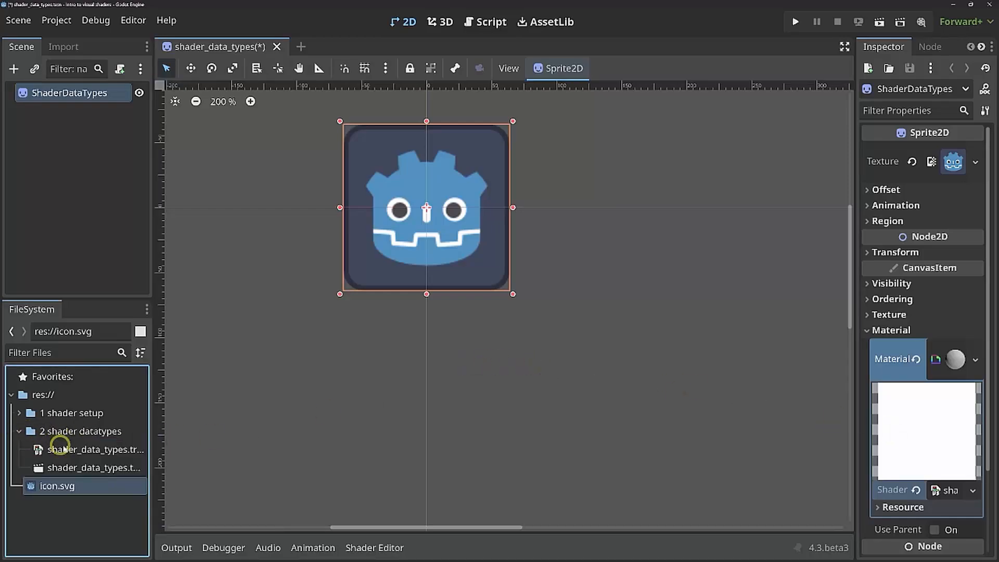
{"action": "left_click_drag", "start_coordinate": [83, 449], "coordinate": [916, 460]}
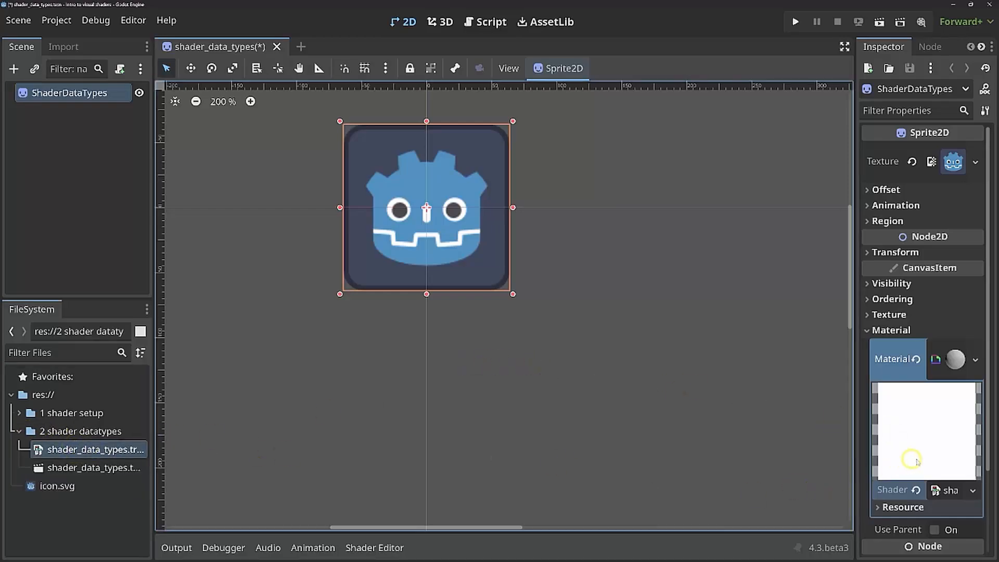
{"action": "left_click", "coordinate": [946, 490]}
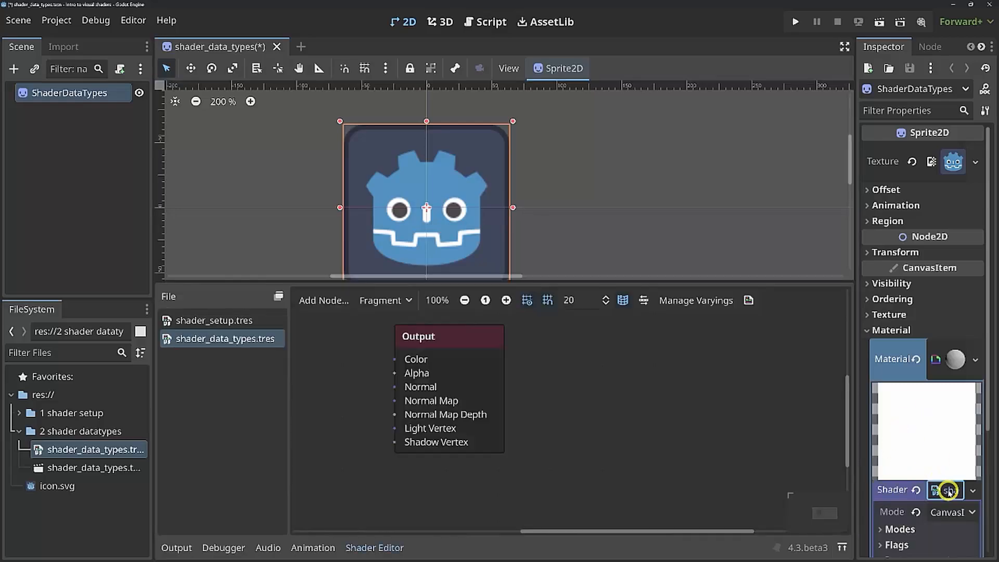
{"action": "middle_click_drag", "start_coordinate": [573, 435], "coordinate": [660, 415]}
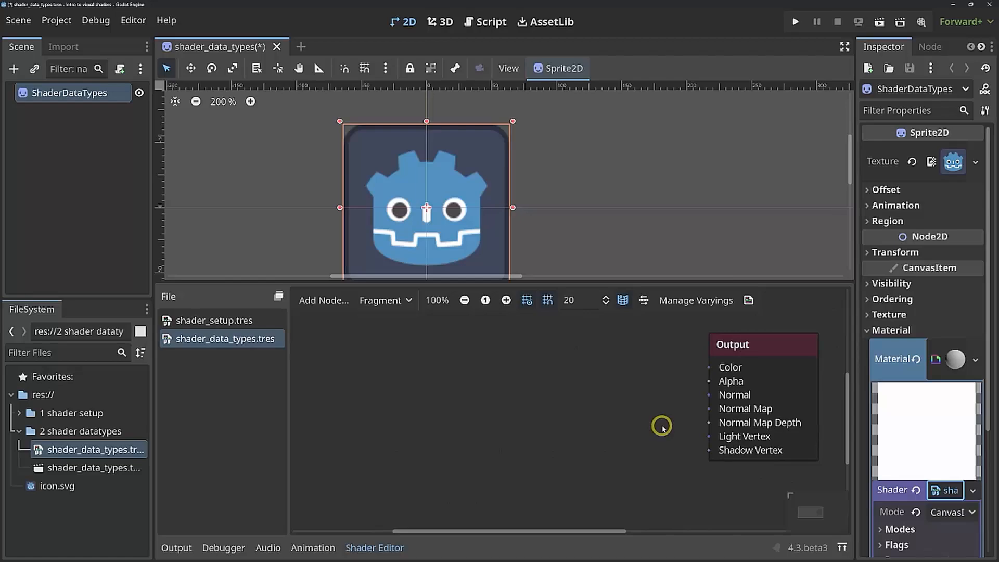
{"action": "scroll", "coordinate": [680, 405], "scroll_direction": "up", "scroll_amount": 1}
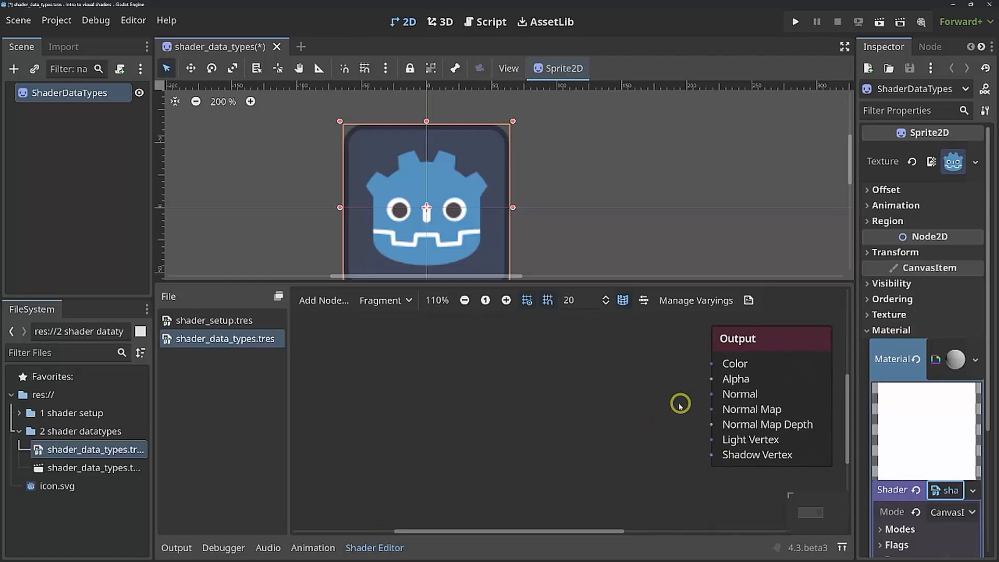
{"action": "scroll", "coordinate": [680, 405], "scroll_direction": "up", "scroll_amount": 7}
{"action": "middle_click_drag", "start_coordinate": [707, 401], "coordinate": [495, 401]}
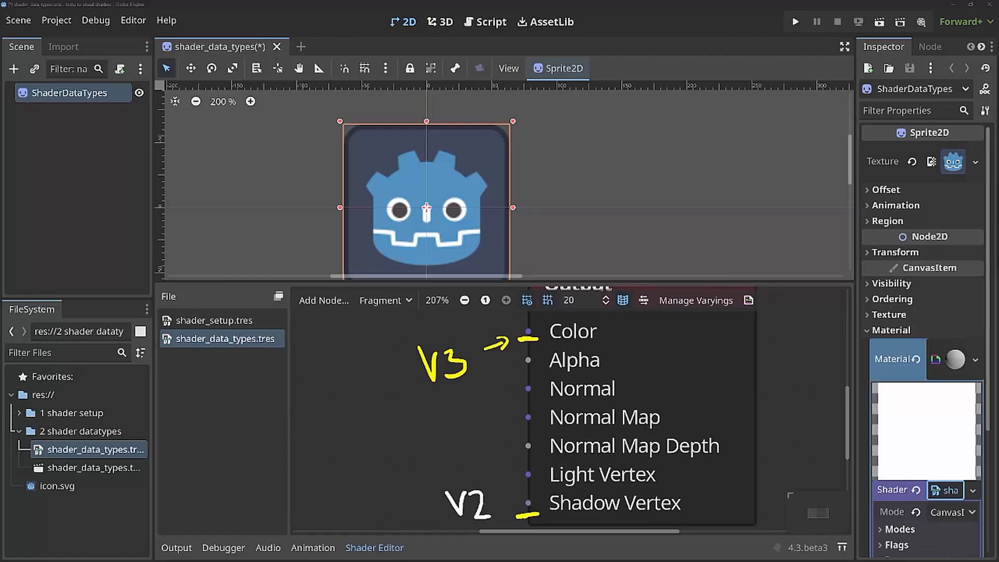
{"action": "key", "text": "Escape"}
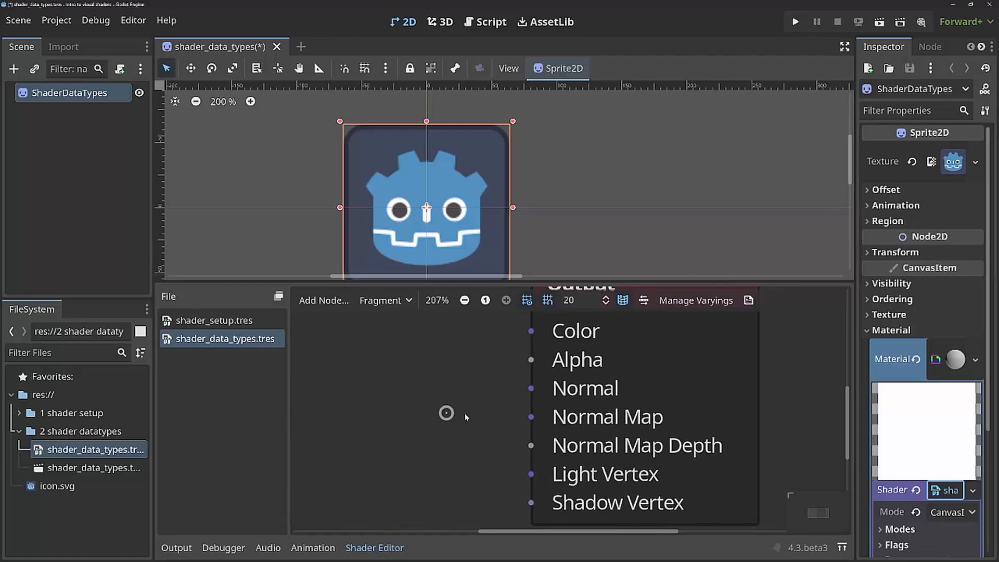
Add a Vector2Compose node to the shader graph and place it beside the Output node
{"action": "middle_click_drag", "start_coordinate": [467, 417], "coordinate": [592, 437]}
{"action": "scroll", "coordinate": [572, 417], "scroll_direction": "down", "scroll_amount": 7}
{"action": "right_click", "coordinate": [467, 397]}
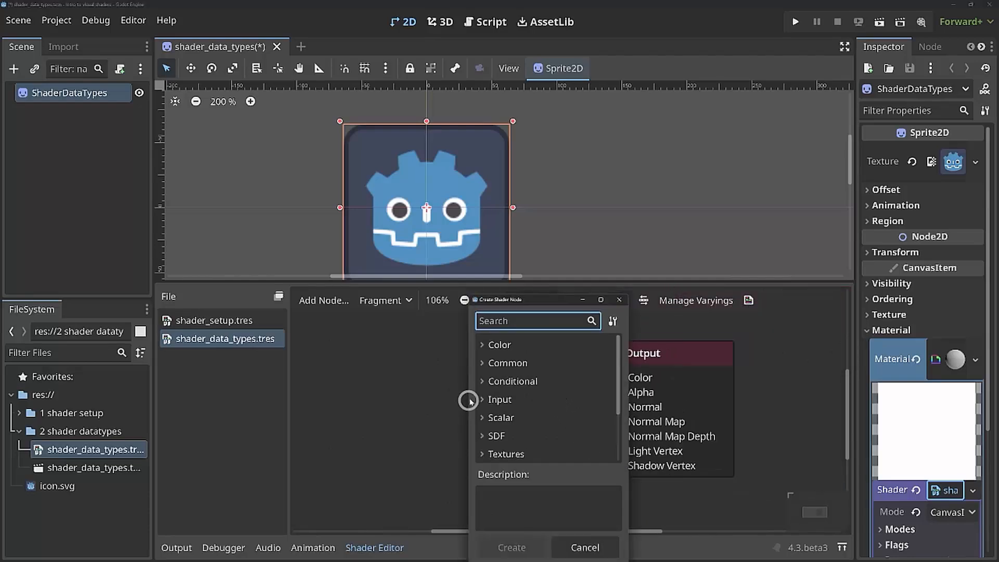
{"action": "type", "text": "vector"}
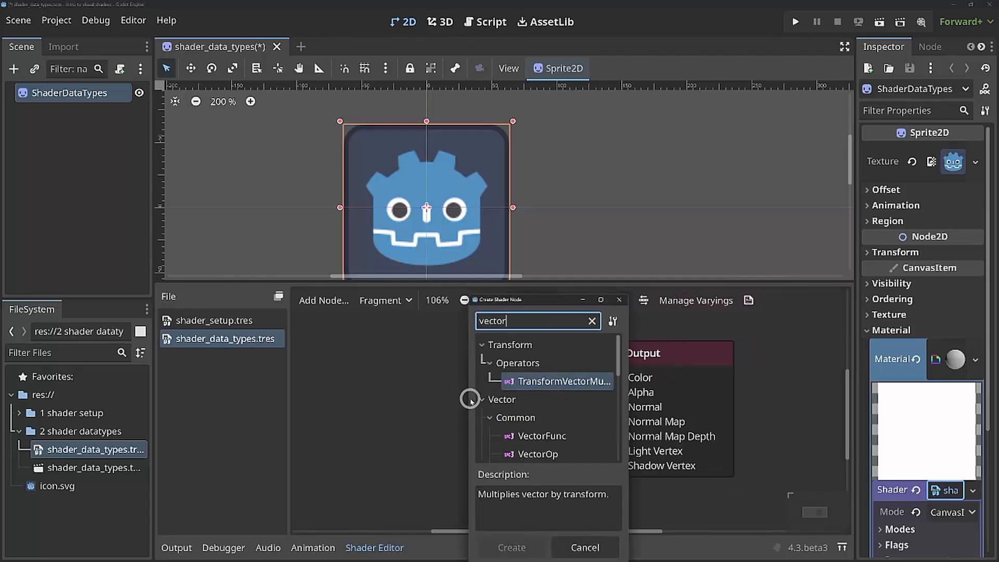
{"action": "type", "text": "2"}
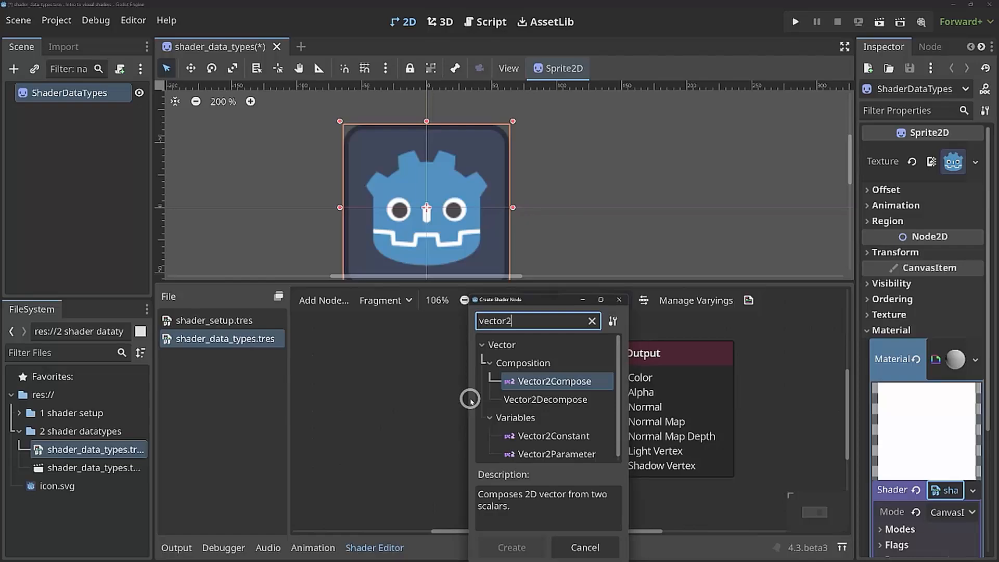
{"action": "key", "text": "Return"}
{"action": "left_click_drag", "start_coordinate": [516, 399], "coordinate": [448, 360]}
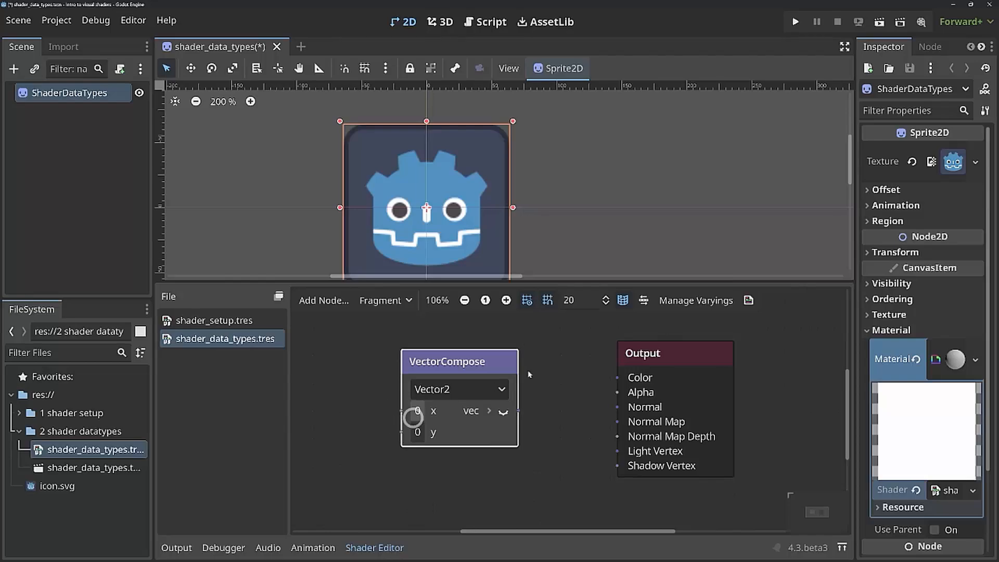
Switch the VectorCompose node's type to Vector3 and Vector4 in turn to compare its components and port colours
{"action": "scroll", "coordinate": [517, 413], "scroll_direction": "up", "scroll_amount": 4, "text": "ctrl"}
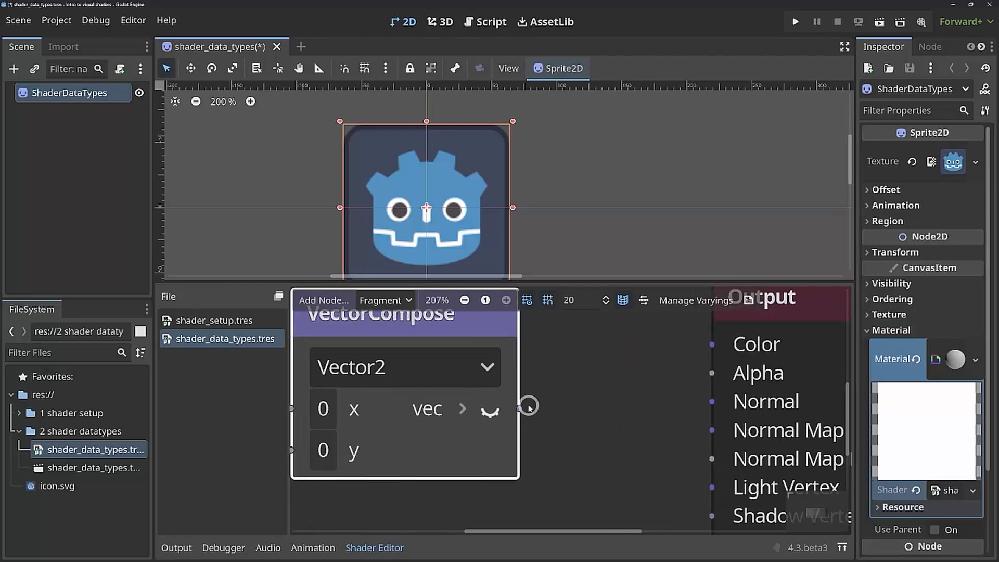
{"action": "scroll", "coordinate": [529, 407], "scroll_direction": "down", "scroll_amount": 3, "text": "ctrl"}
{"action": "left_click", "coordinate": [466, 382]}
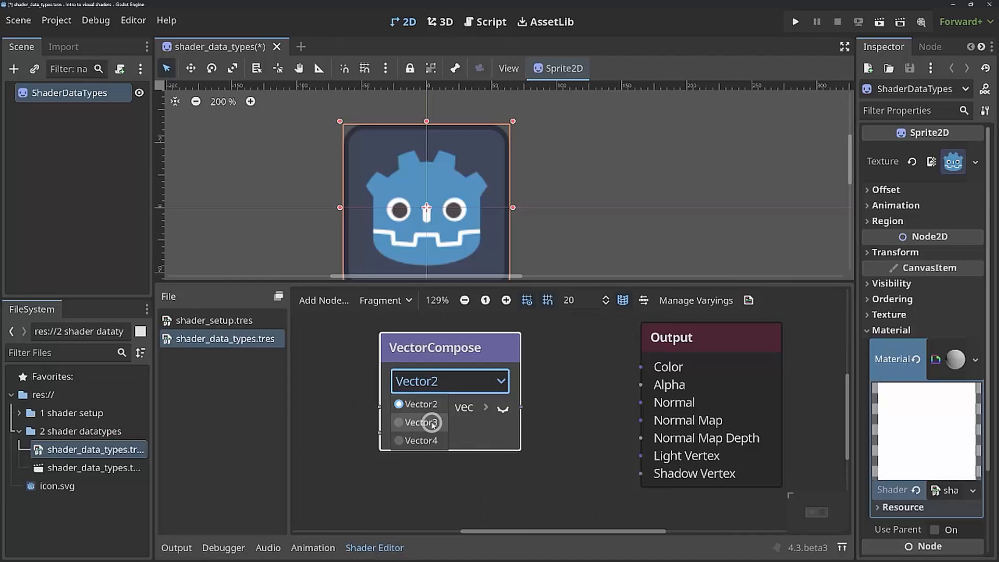
{"action": "left_click", "coordinate": [431, 423]}
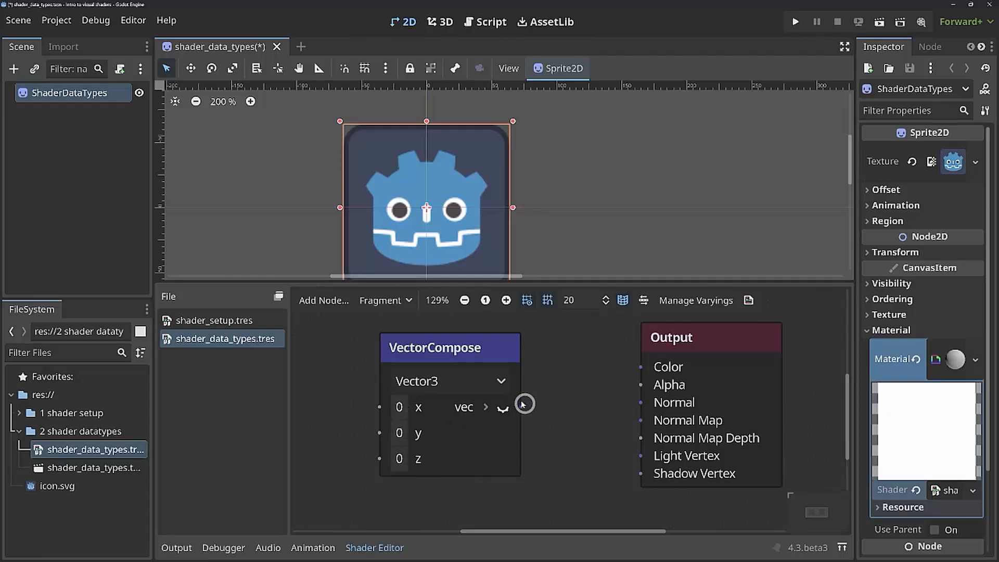
{"action": "left_click", "coordinate": [463, 381]}
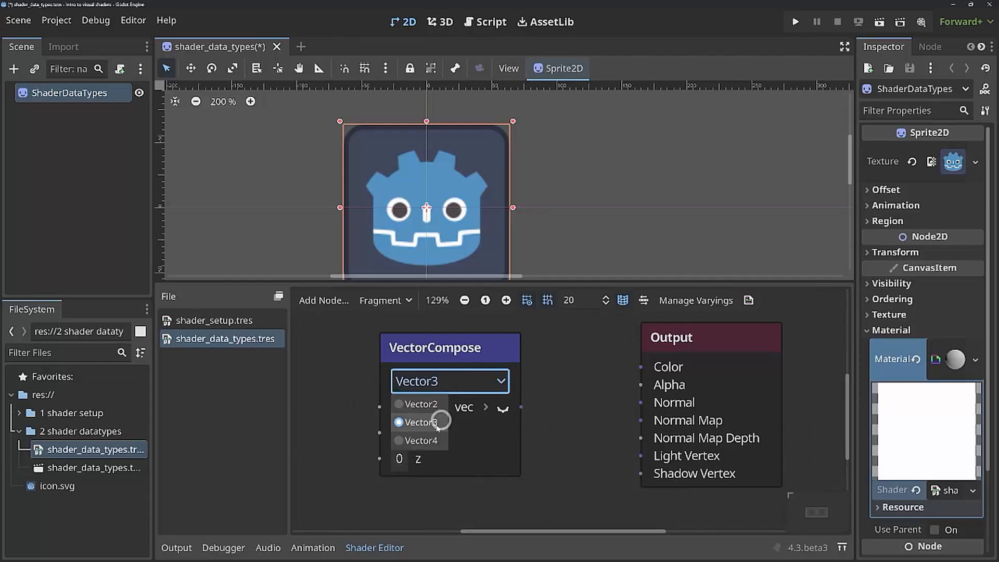
{"action": "left_click", "coordinate": [423, 439]}
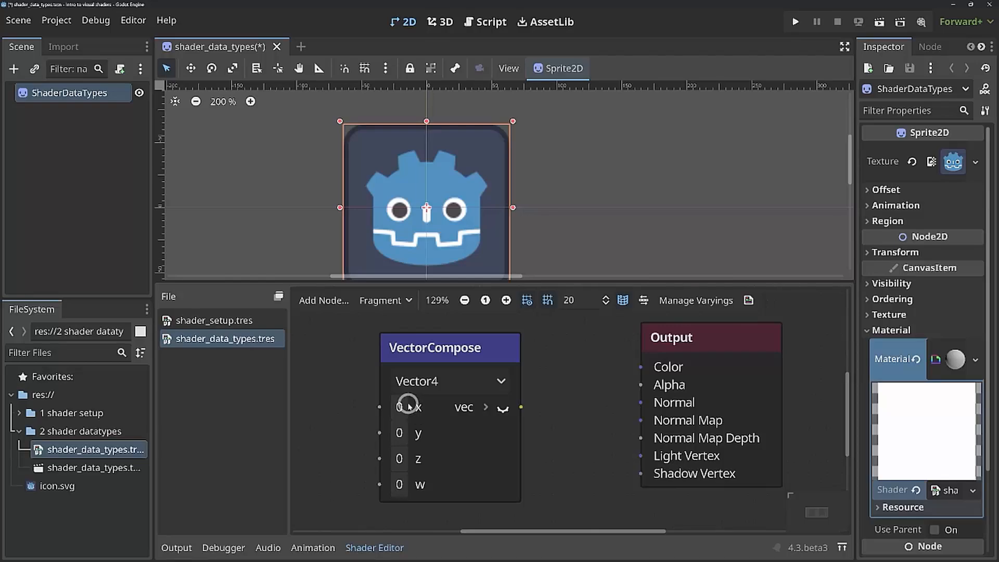
Set the VectorCompose node to Vector3 and connect its vec output to the Output node's Color input
{"action": "left_click", "coordinate": [430, 381]}
{"action": "left_click", "coordinate": [428, 420]}
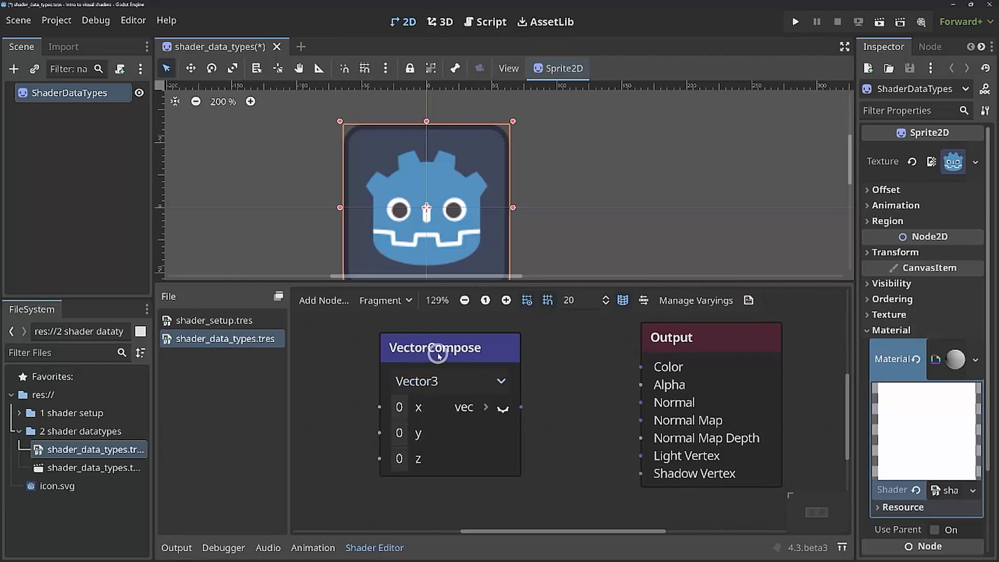
{"action": "left_click_drag", "start_coordinate": [420, 357], "coordinate": [464, 333]}
{"action": "middle_click_drag", "start_coordinate": [562, 372], "coordinate": [515, 393]}
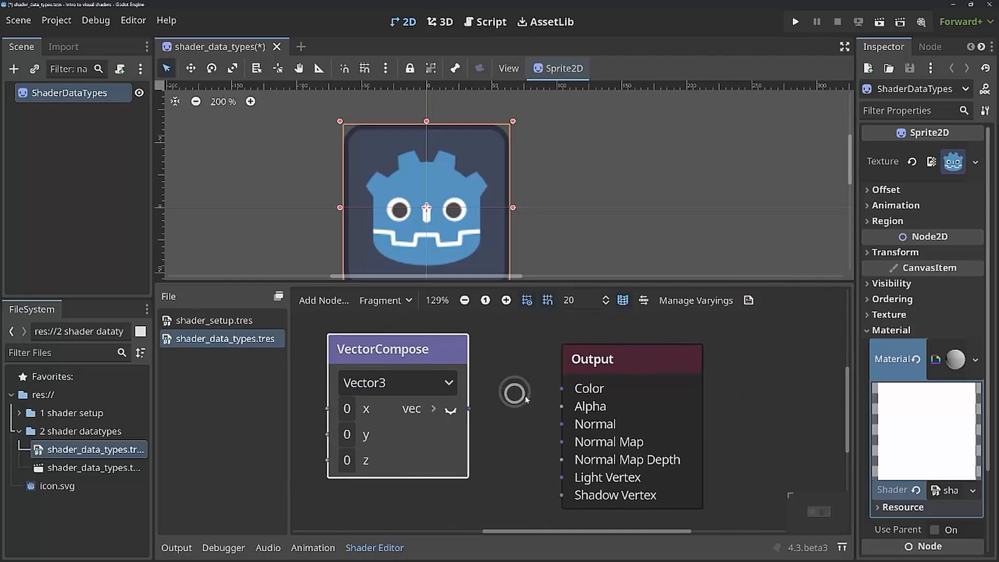
{"action": "scroll", "coordinate": [520, 393], "scroll_direction": "up", "scroll_amount": 3}
{"action": "left_click_drag", "start_coordinate": [413, 331], "coordinate": [540, 299]}
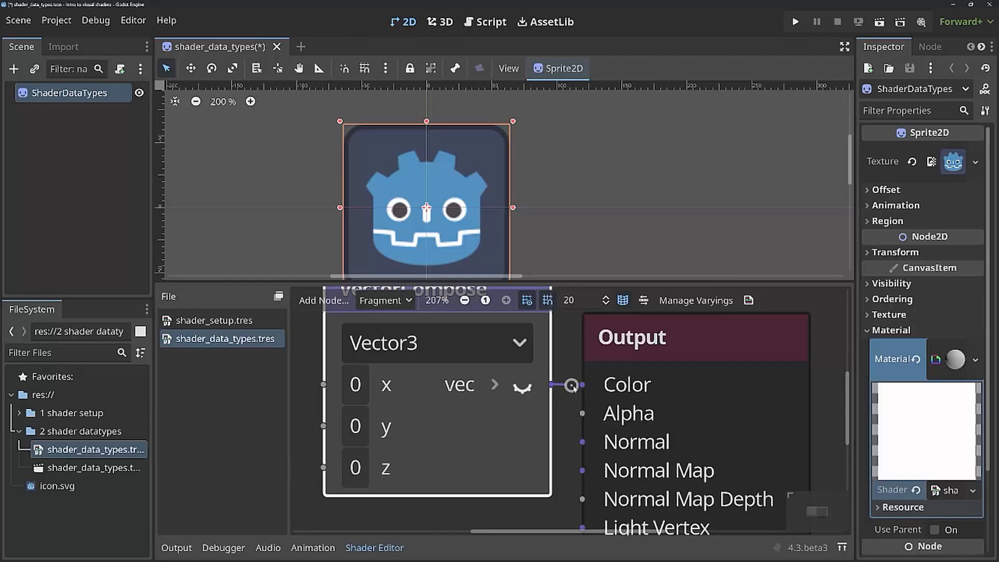
{"action": "left_click_drag", "start_coordinate": [579, 386], "coordinate": [592, 389]}
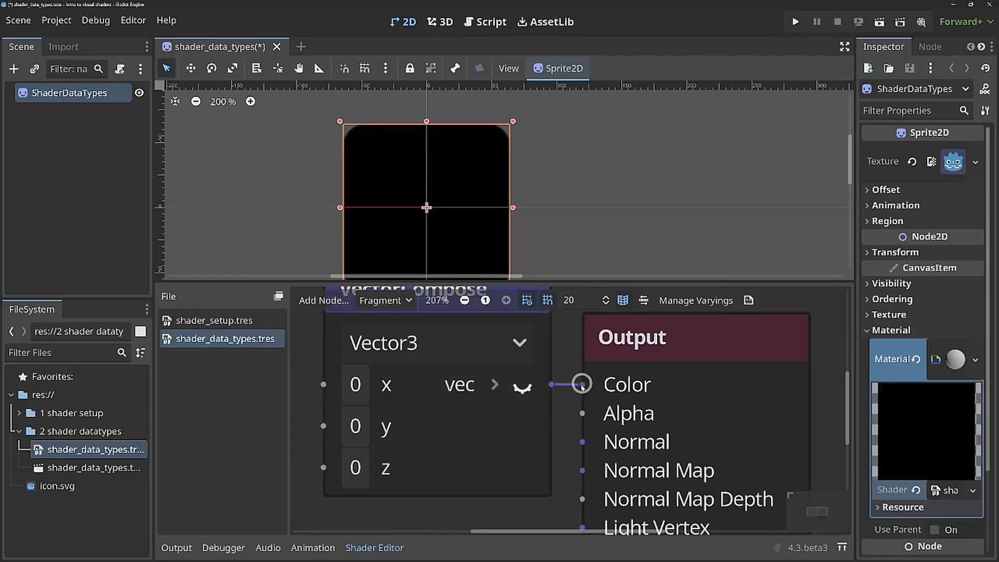
Set the VectorCompose node's x component to 1
{"action": "middle_click_drag", "start_coordinate": [592, 219], "coordinate": [635, 196]}
{"action": "left_click", "coordinate": [358, 384]}
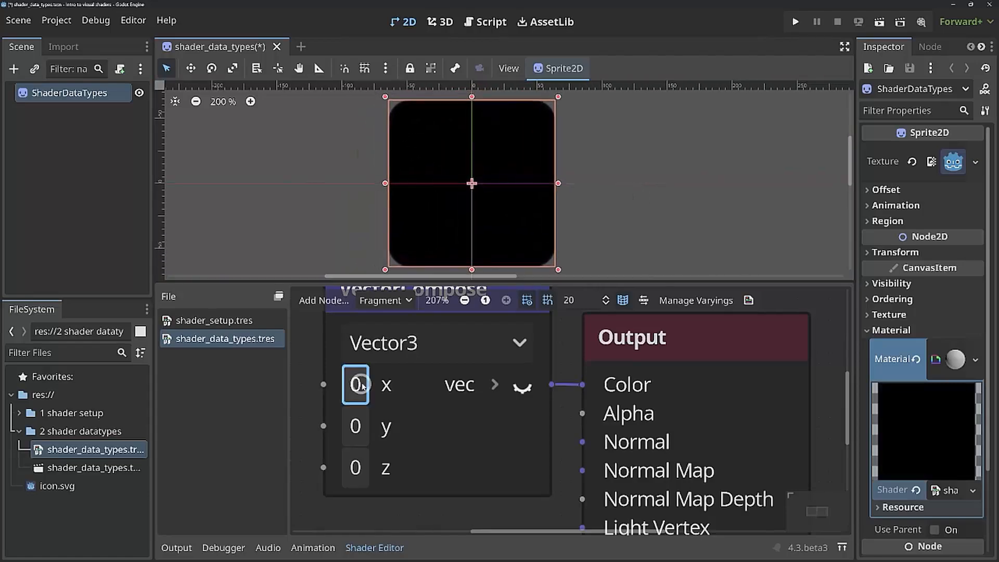
{"action": "left_click", "coordinate": [357, 388]}
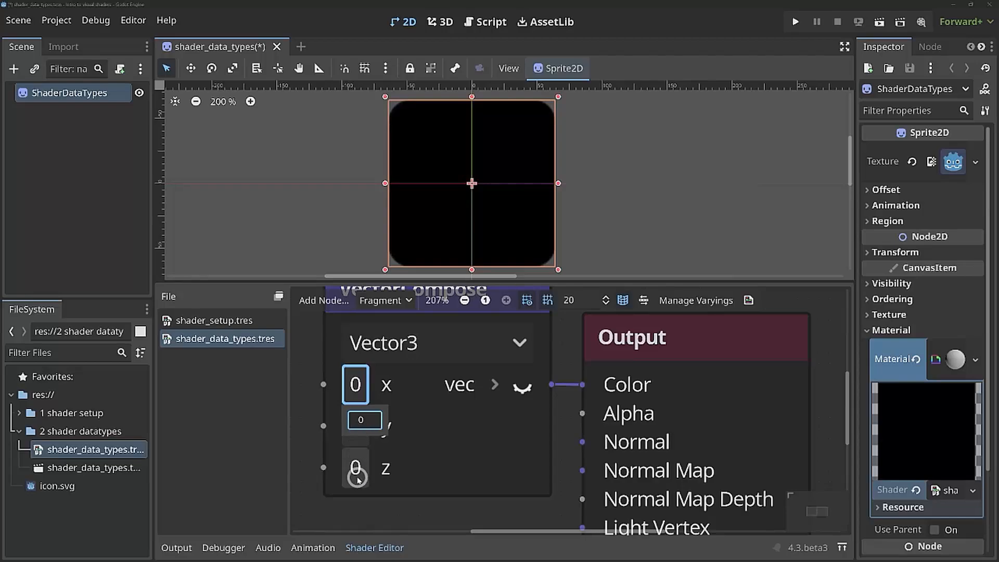
{"action": "left_click", "coordinate": [416, 391]}
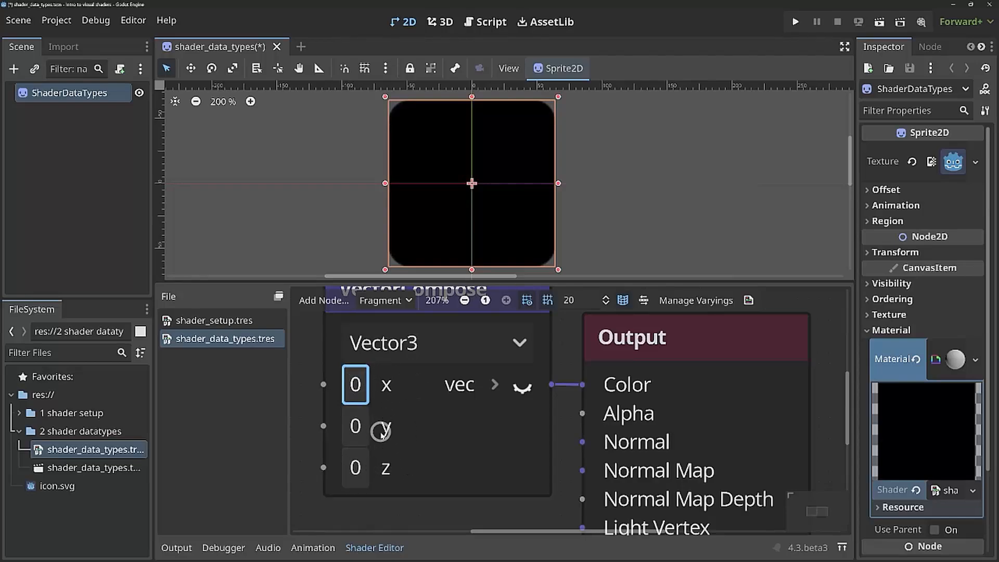
{"action": "left_click", "coordinate": [362, 396]}
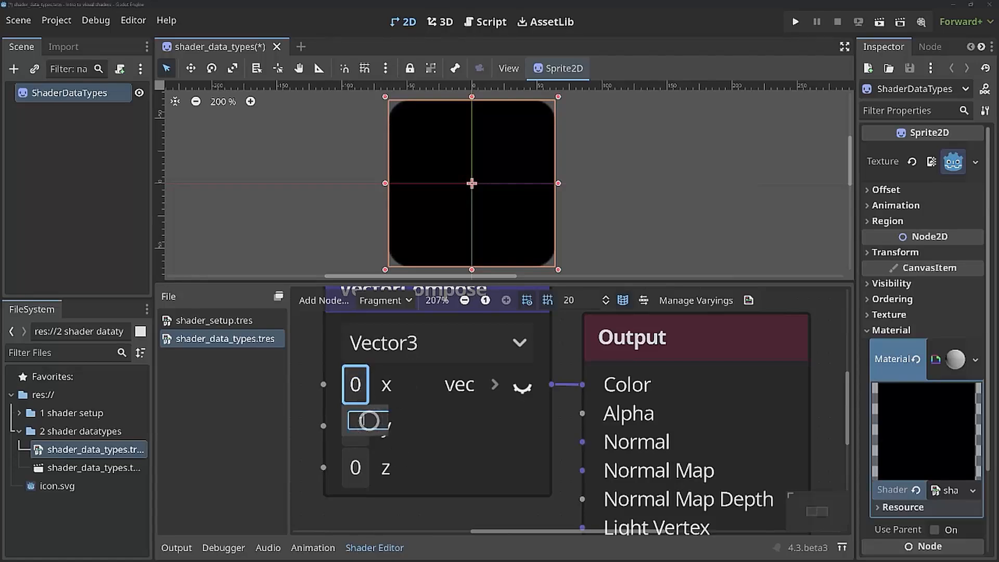
{"action": "type", "text": "1"}
{"action": "key", "text": "Return"}
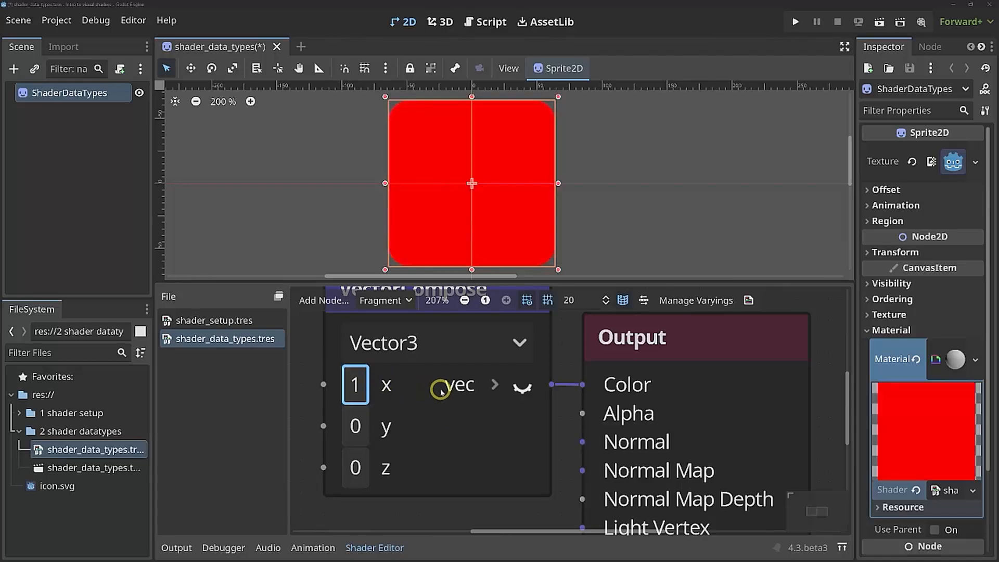
Set the VectorCompose node's x component to 0 and its y component to 1 to colour the sprite green
{"action": "left_click", "coordinate": [362, 389]}
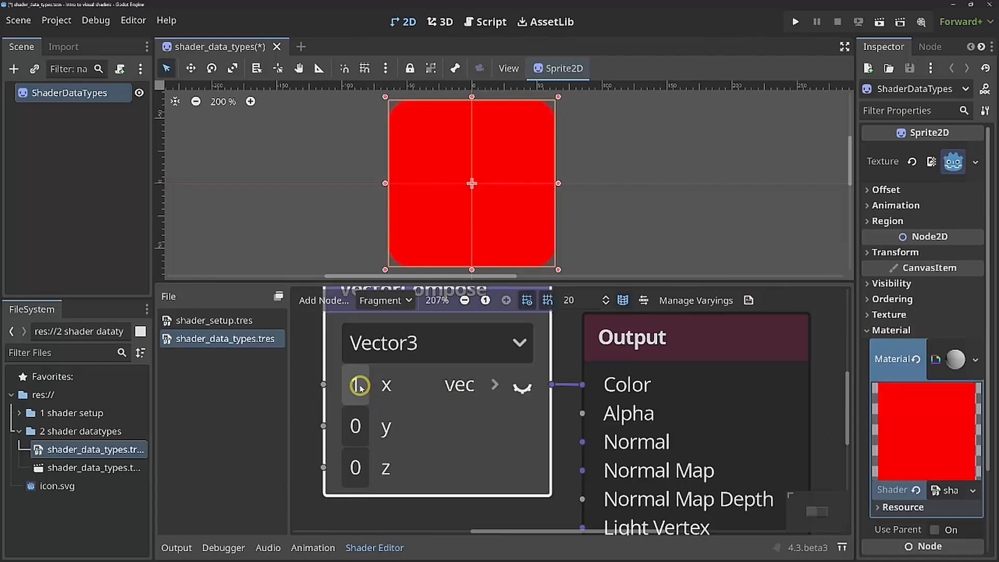
{"action": "left_click", "coordinate": [356, 430]}
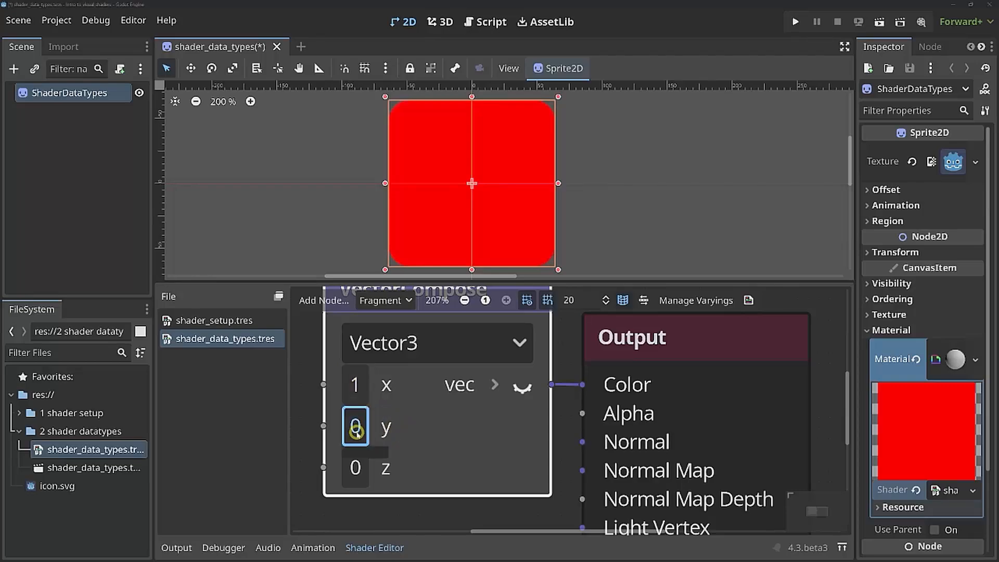
{"action": "left_click", "coordinate": [355, 468]}
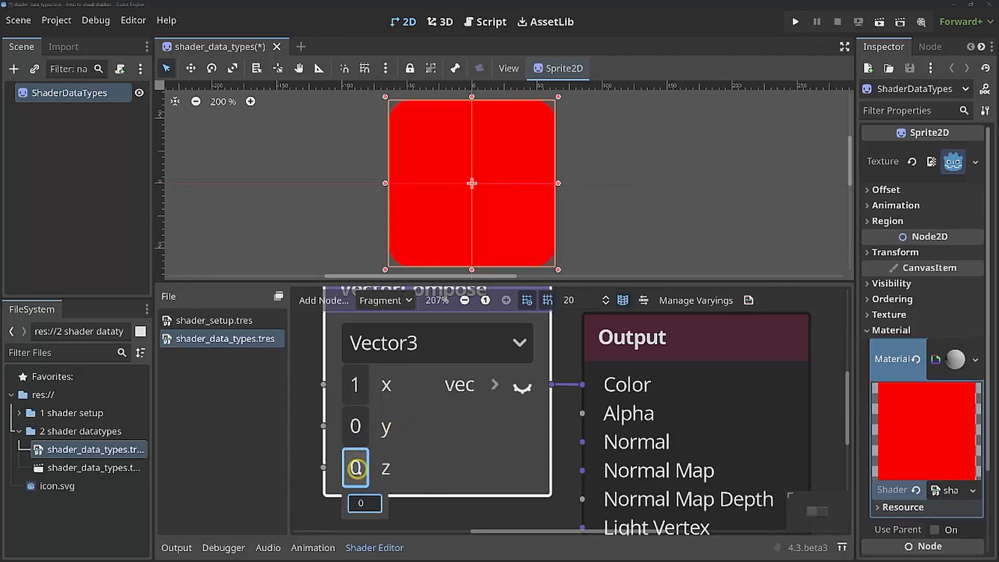
{"action": "left_click", "coordinate": [358, 394]}
{"action": "type", "text": "0"}
{"action": "key", "text": "Return"}
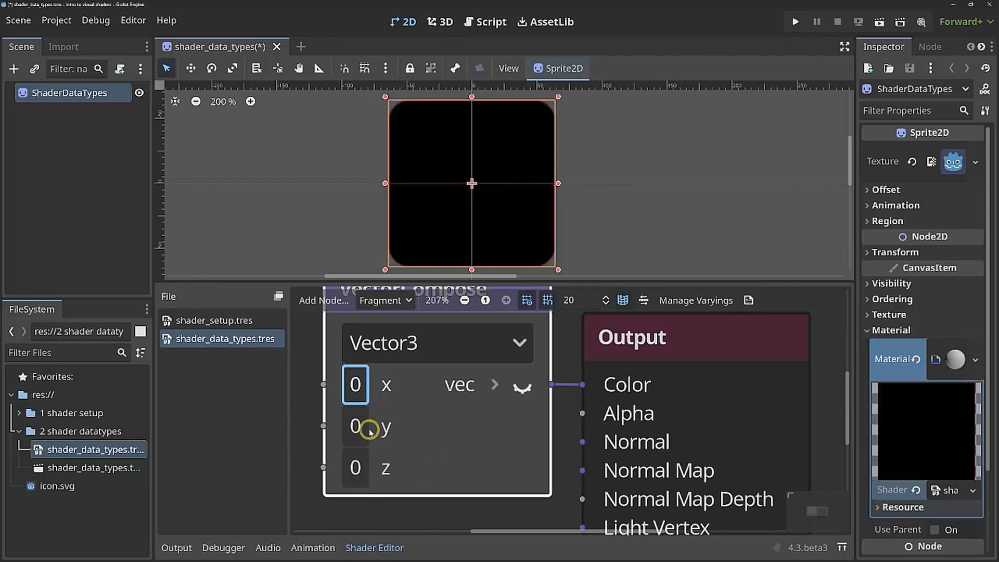
{"action": "left_click", "coordinate": [357, 427]}
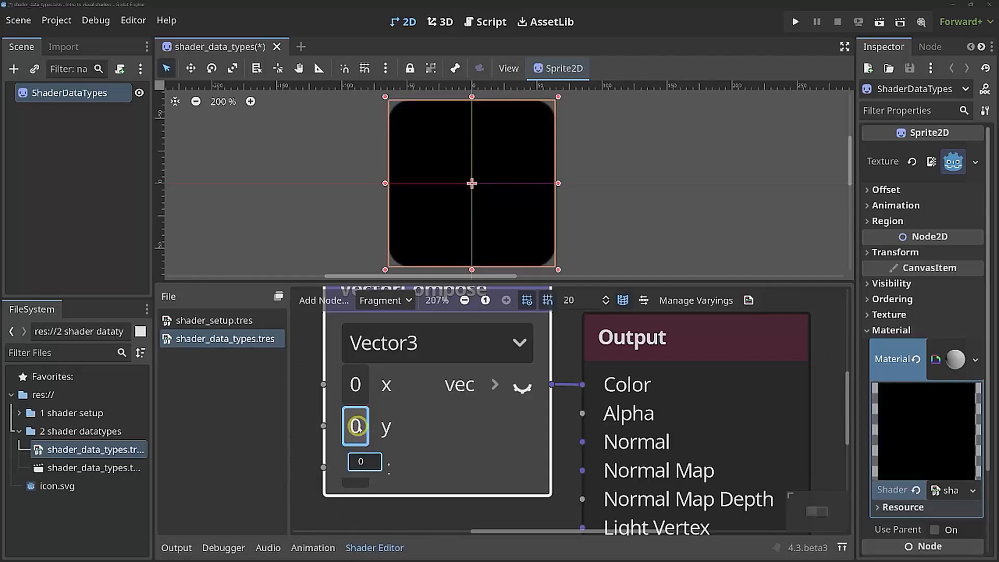
{"action": "left_click", "coordinate": [364, 462]}
{"action": "type", "text": "1"}
{"action": "key", "text": "Return"}
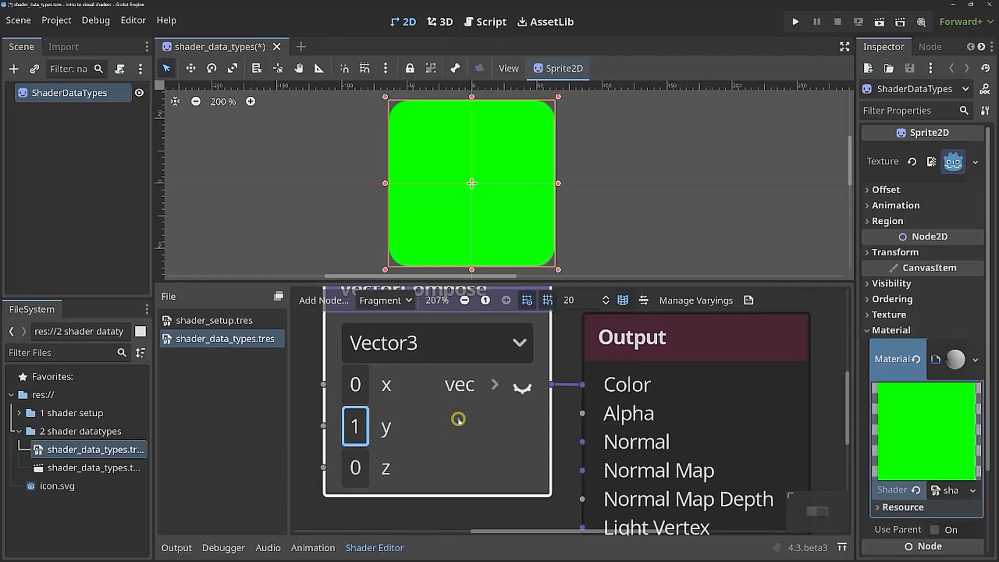
{"action": "left_click", "coordinate": [472, 185]}
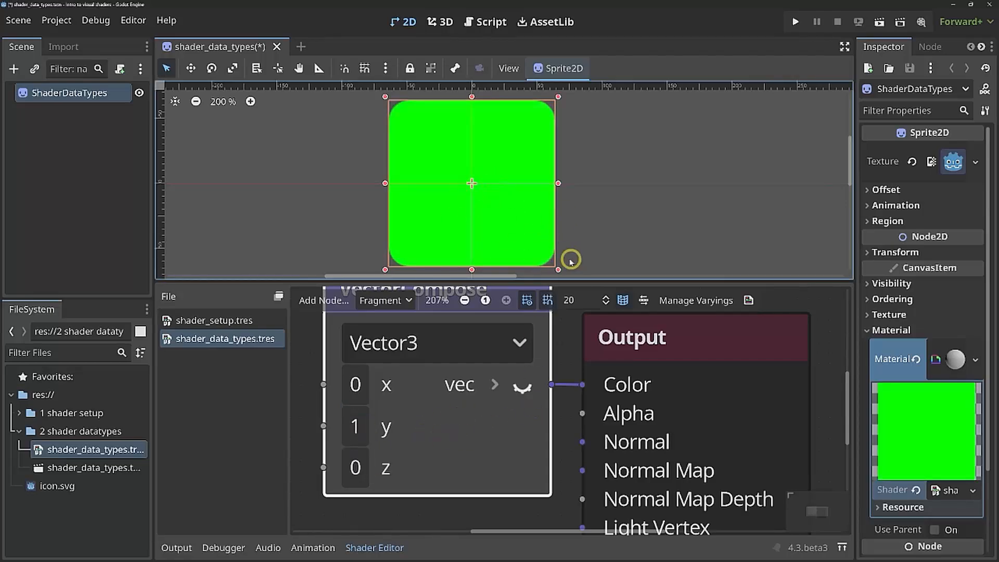
Show the colour preview of the VectorCompose node's vec output
{"action": "left_click", "coordinate": [522, 388]}
{"action": "scroll", "coordinate": [490, 409], "scroll_direction": "down", "scroll_amount": 2}
{"action": "scroll", "coordinate": [491, 409], "scroll_direction": "down", "scroll_amount": 4}
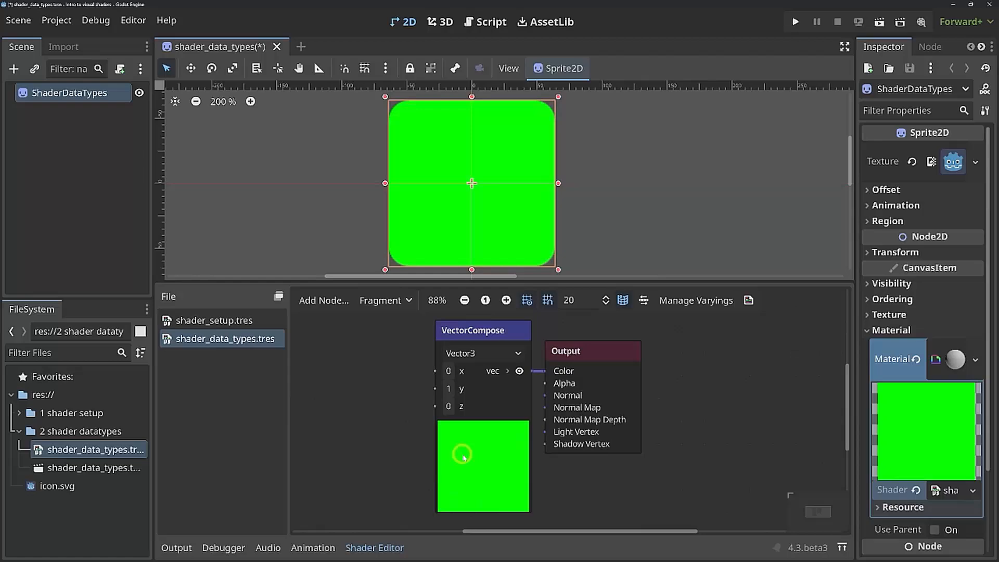
{"action": "left_click", "coordinate": [510, 424]}
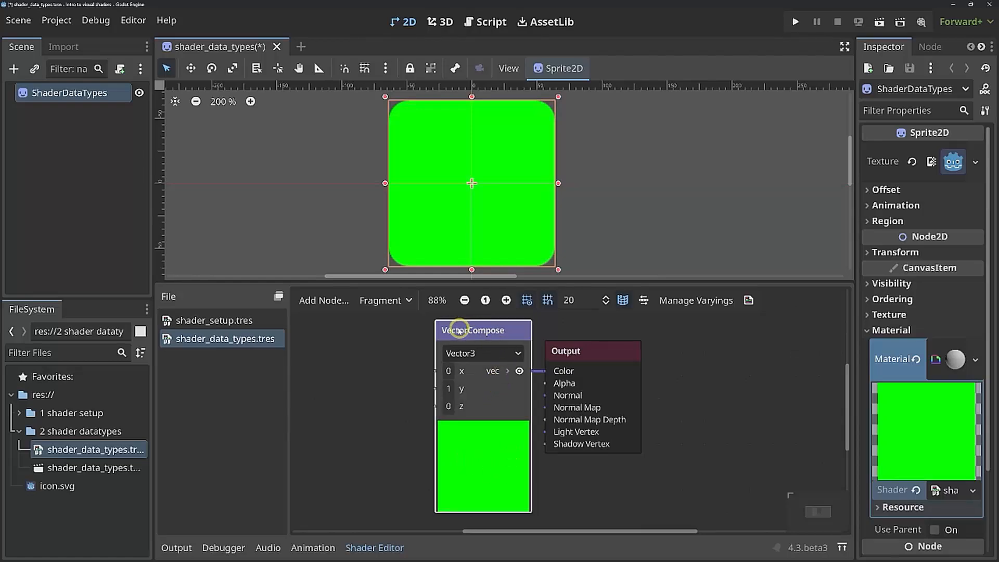
Add a FloatConstant node to the shader graph and place it beside the VectorCompose node's inputs
{"action": "left_click", "coordinate": [349, 396]}
{"action": "right_click", "coordinate": [349, 397]}
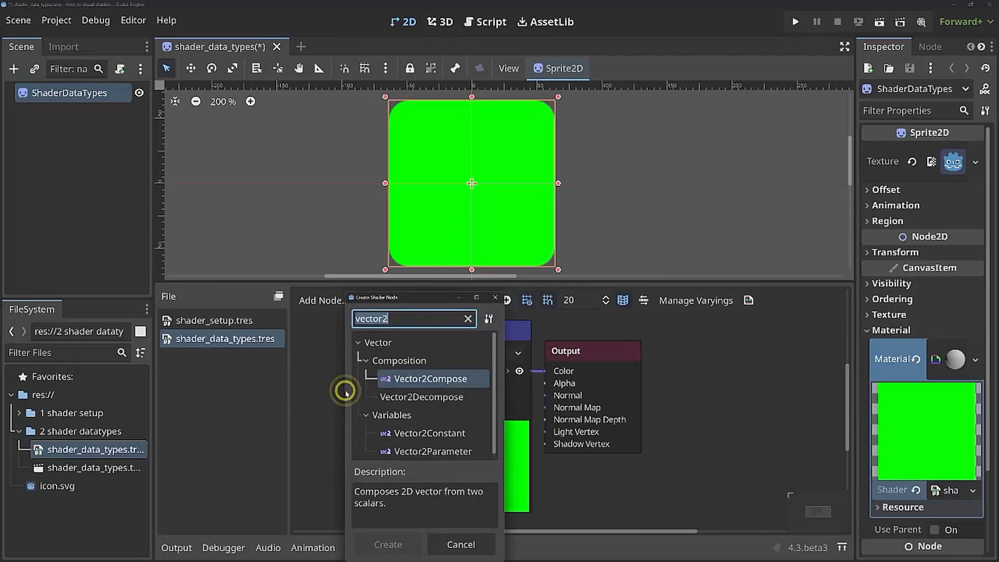
{"action": "type", "text": "fl"}
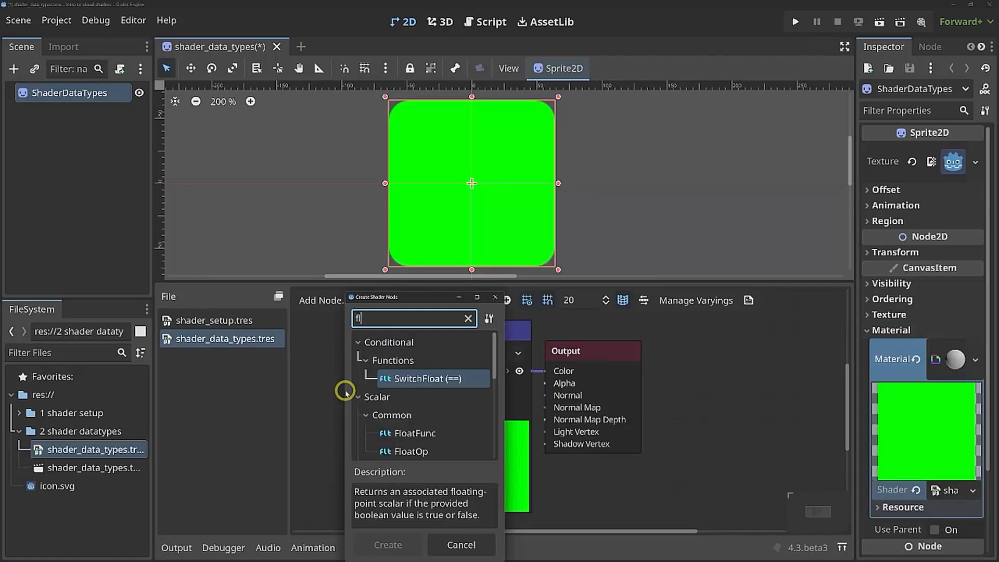
{"action": "type", "text": "oatcon"}
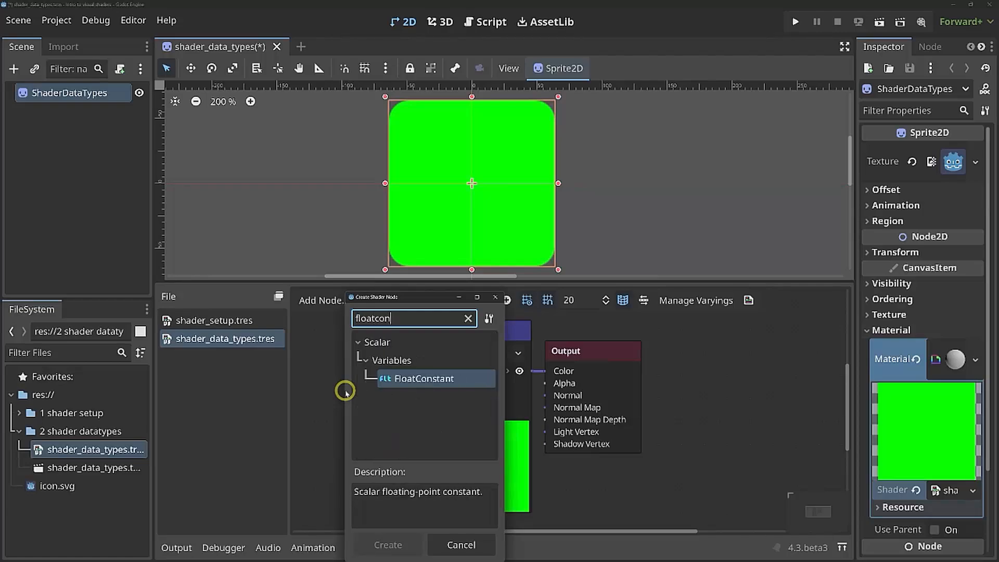
{"action": "key", "text": "Return"}
{"action": "left_click_drag", "start_coordinate": [368, 397], "coordinate": [322, 370]}
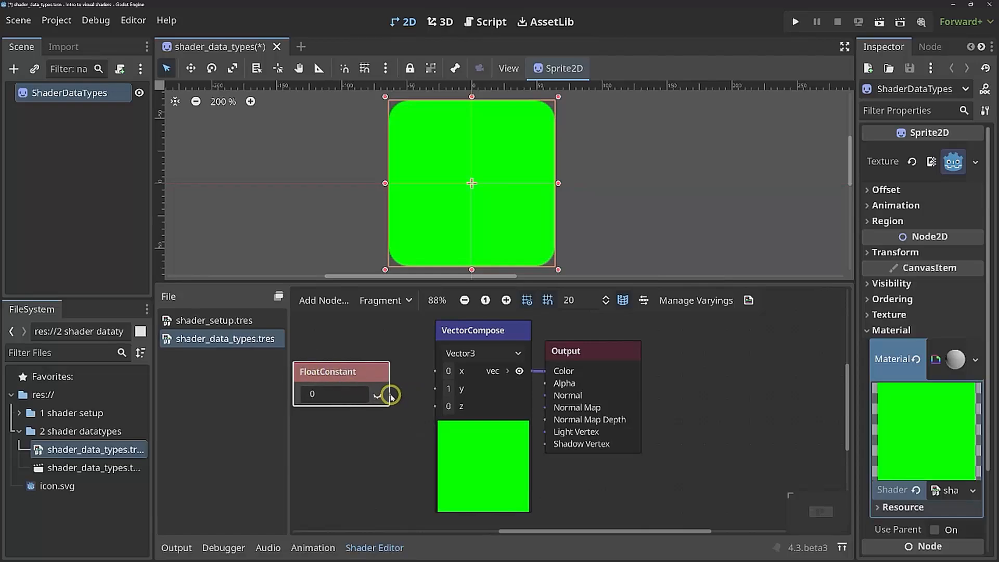
Connect the FloatConstant's output to the VectorCompose node's z input and set the constant to 0.5
{"action": "left_click_drag", "start_coordinate": [389, 394], "coordinate": [436, 407]}
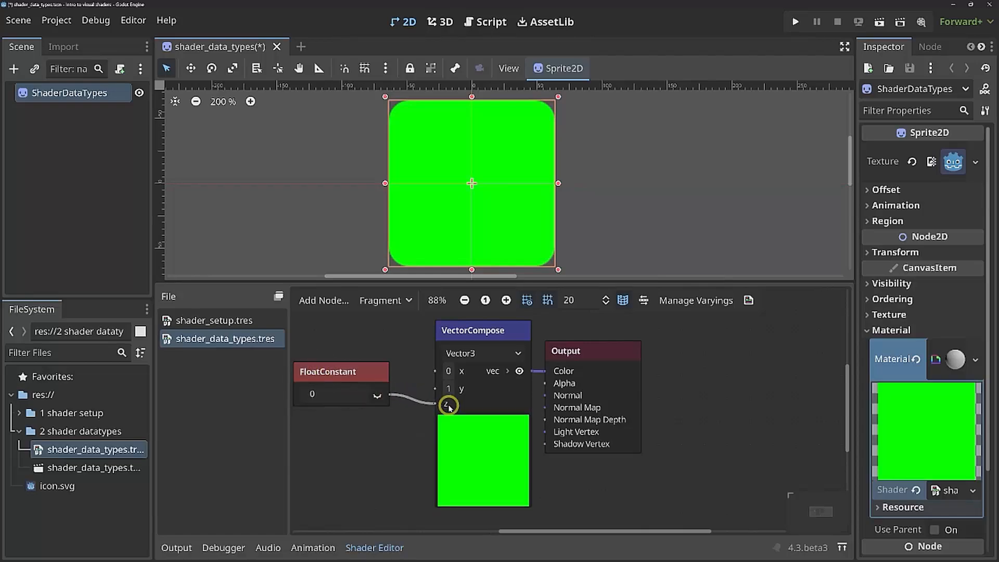
{"action": "left_click", "coordinate": [319, 394]}
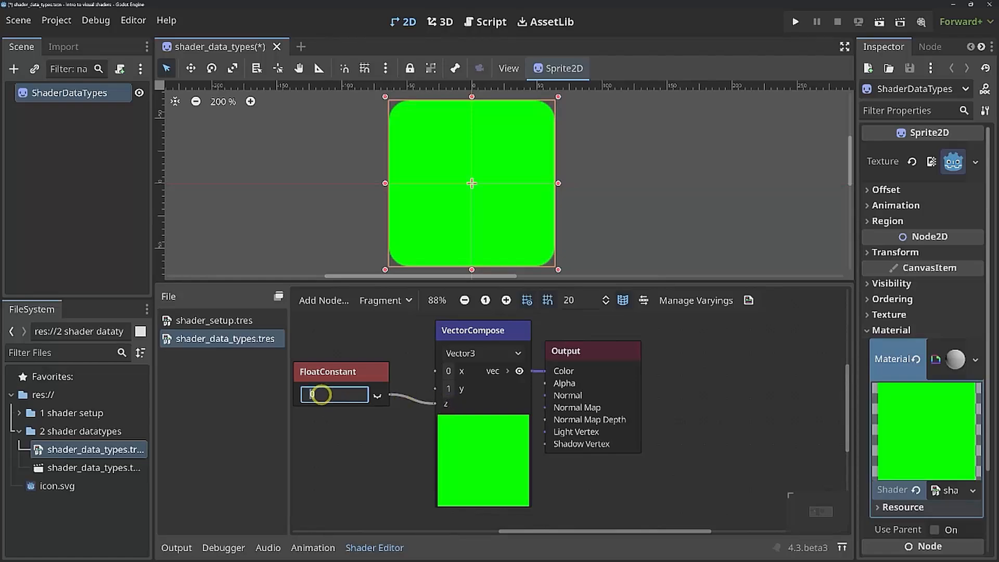
{"action": "key", "text": "Return"}
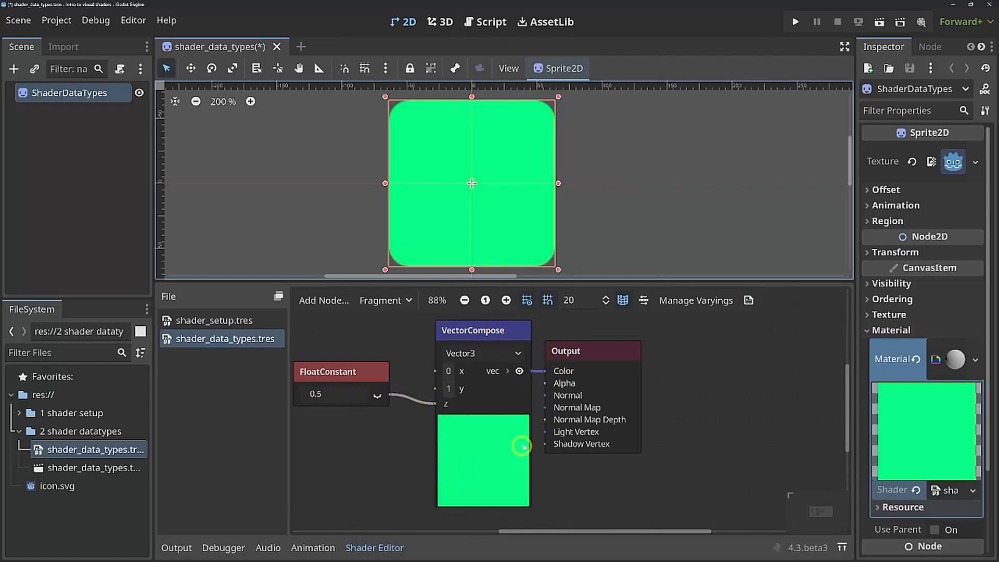
Delete the VectorCompose node and connect the FloatConstant directly to the Output node's Color input
{"action": "left_click", "coordinate": [487, 336]}
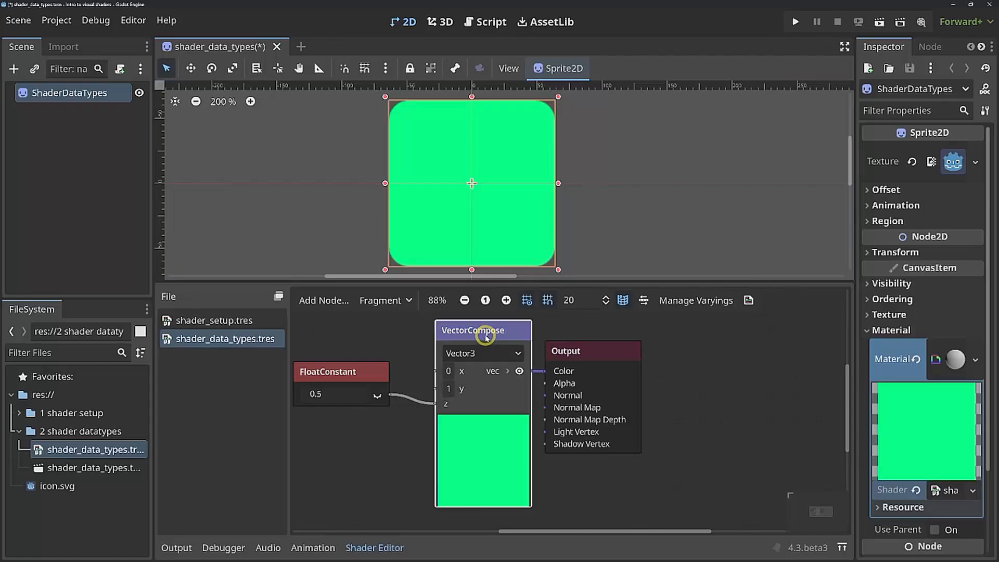
{"action": "key", "text": "Delete"}
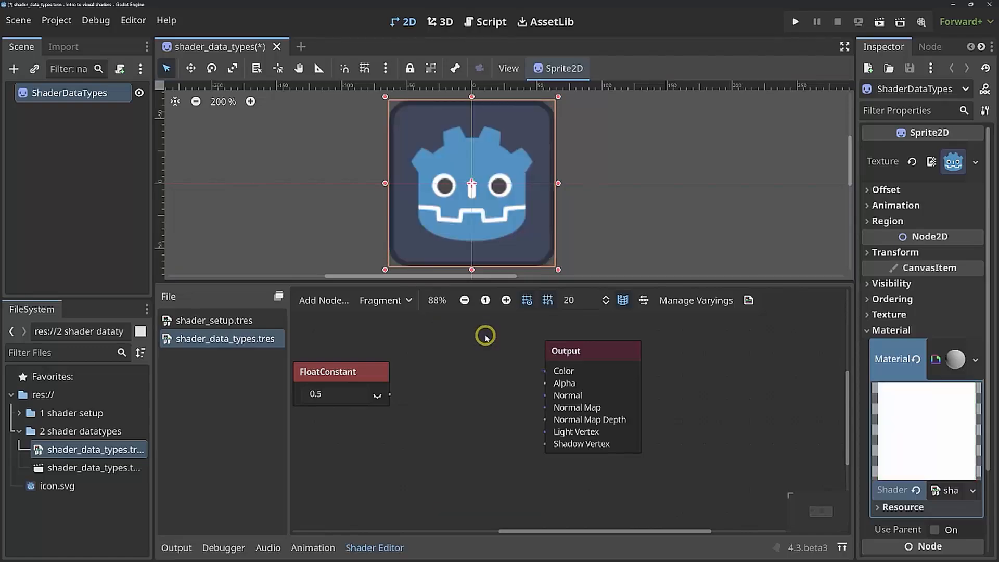
{"action": "left_click_drag", "start_coordinate": [329, 372], "coordinate": [441, 359]}
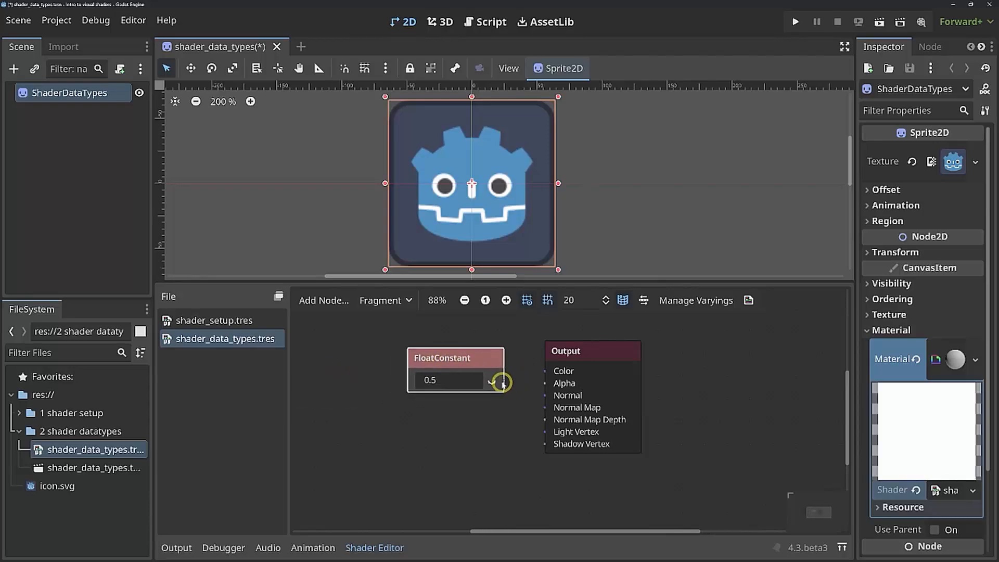
{"action": "left_click_drag", "start_coordinate": [505, 380], "coordinate": [545, 373]}
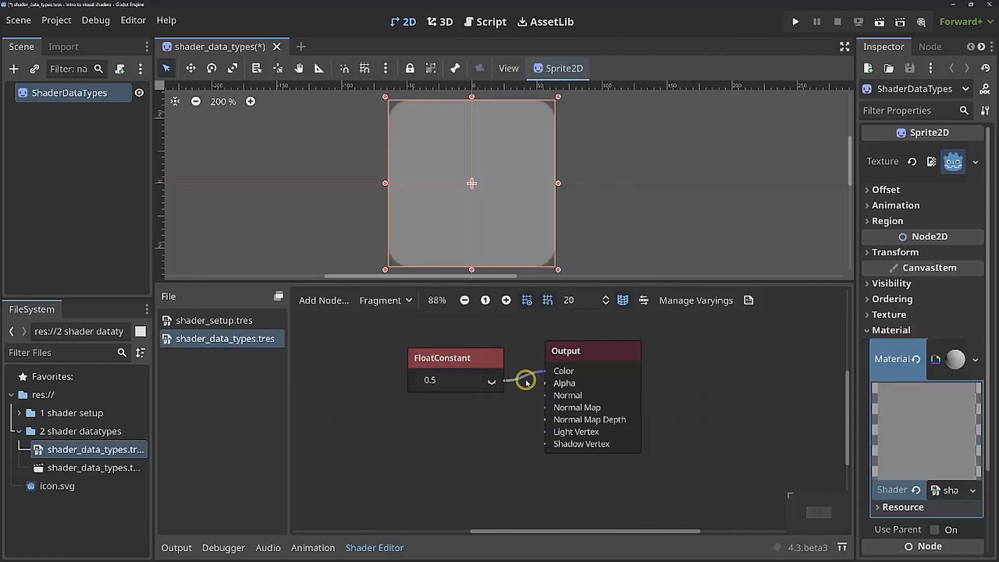
{"action": "scroll", "coordinate": [525, 381], "scroll_direction": "up", "scroll_amount": 5, "text": "ctrl"}
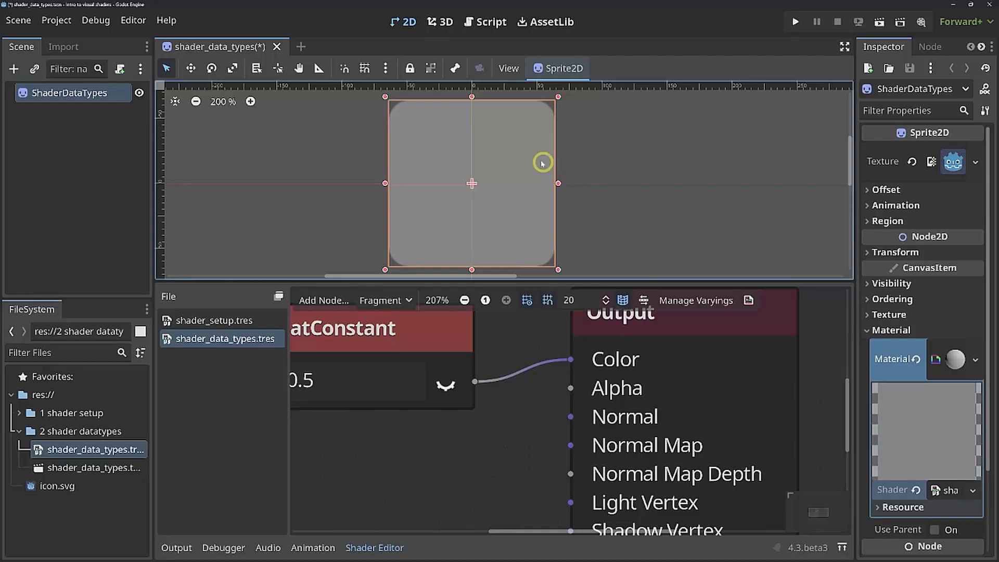
{"action": "middle_click_drag", "start_coordinate": [536, 374], "coordinate": [581, 386]}
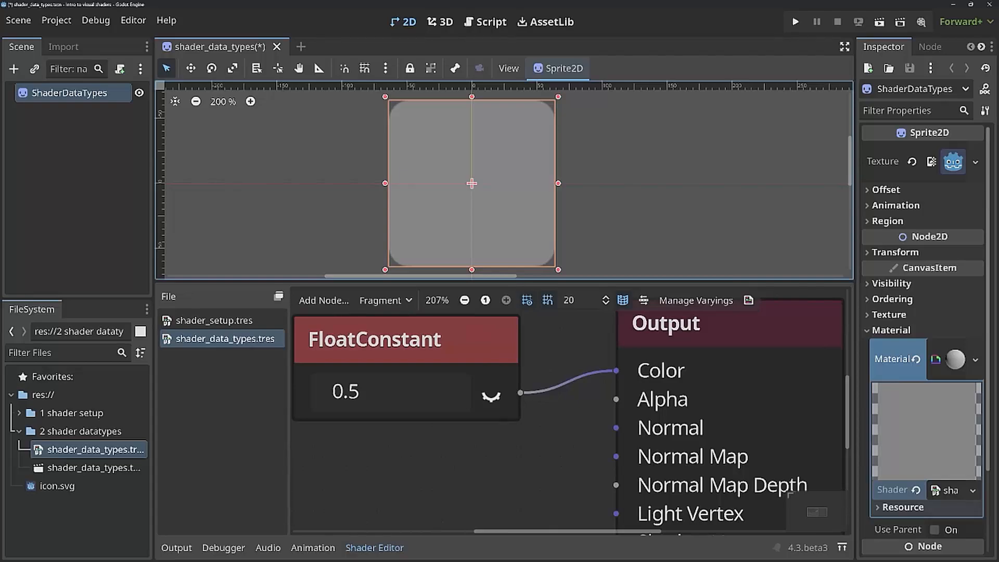
{"action": "left_click_drag", "start_coordinate": [584, 151], "coordinate": [603, 152]}
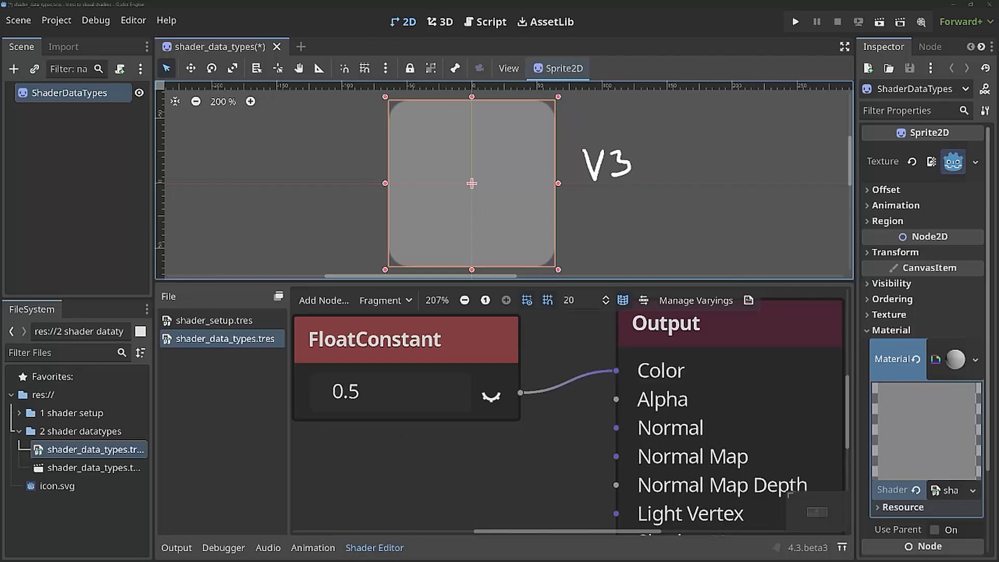
{"action": "left_click_drag", "start_coordinate": [608, 382], "coordinate": [692, 383]}
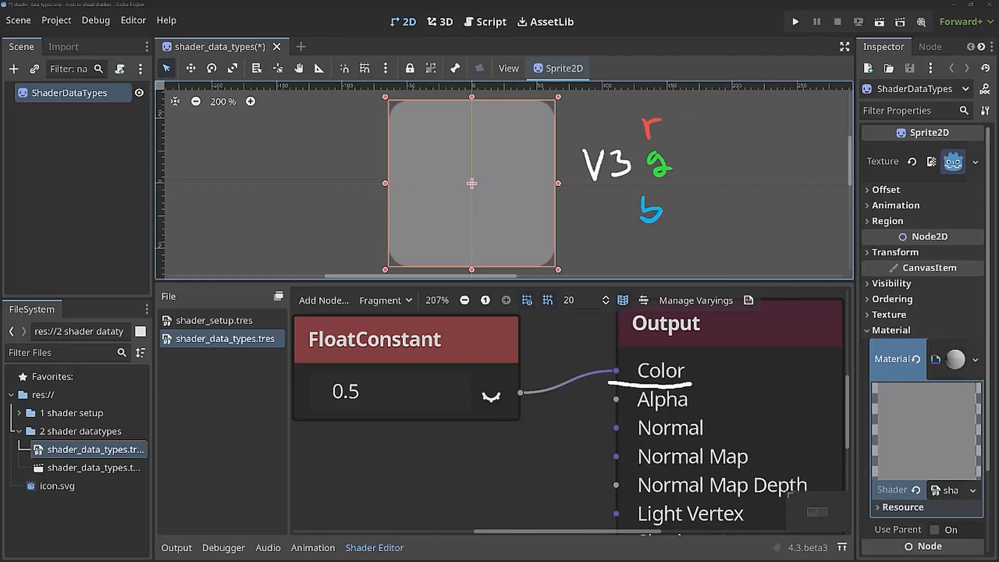
{"action": "left_click_drag", "start_coordinate": [320, 427], "coordinate": [364, 423]}
{"action": "mouse_move", "coordinate": [514, 434]}
{"action": "left_mouse_down"}
{"action": "mouse_move", "coordinate": [562, 423]}
{"action": "mouse_move", "coordinate": [578, 390]}
{"action": "left_mouse_up"}
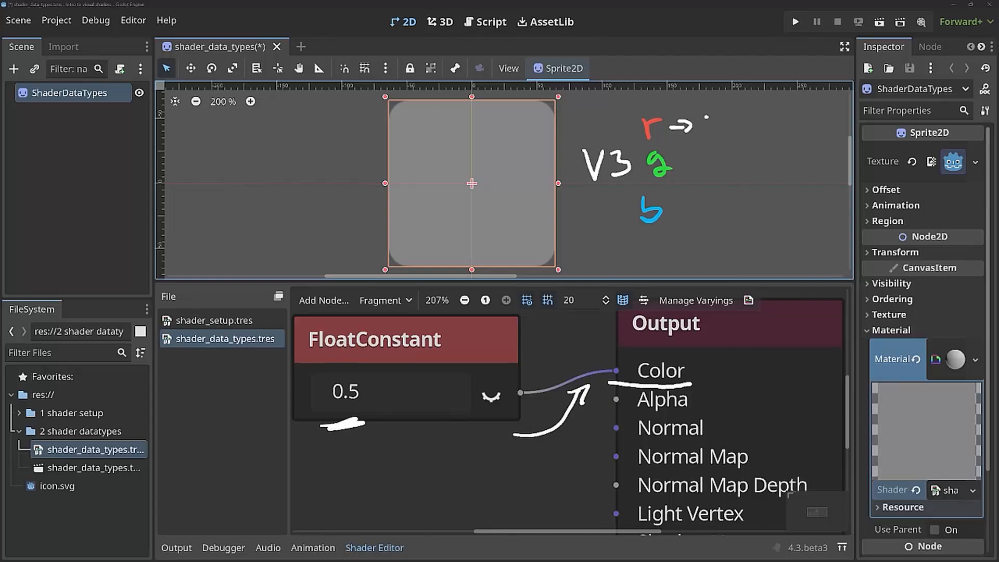
{"action": "left_click_drag", "start_coordinate": [706, 118], "coordinate": [711, 121]}
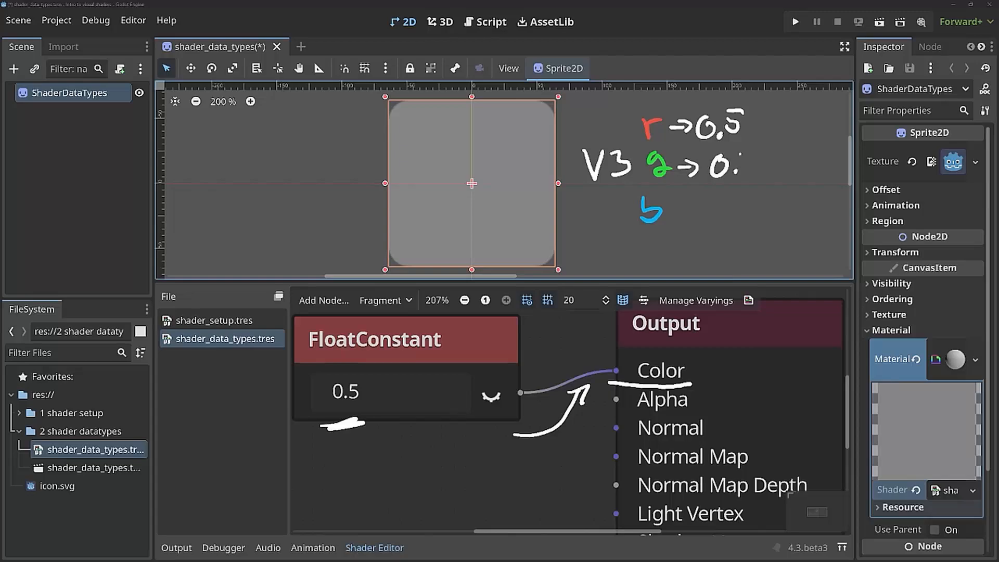
{"action": "left_click_drag", "start_coordinate": [699, 215], "coordinate": [689, 223]}
{"action": "left_click_drag", "start_coordinate": [719, 200], "coordinate": [747, 223]}
{"action": "left_click_drag", "start_coordinate": [744, 190], "coordinate": [766, 186]}
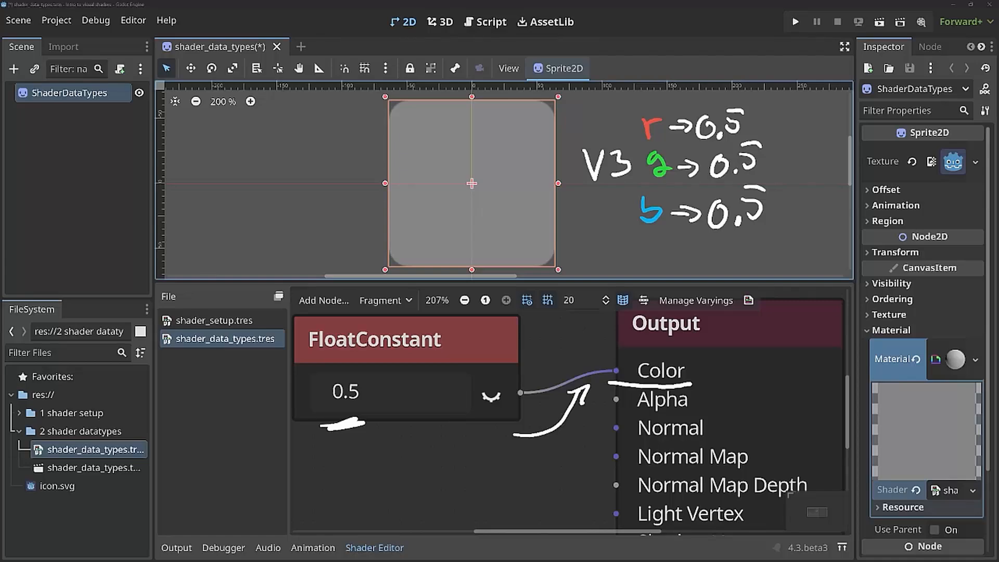
{"action": "key", "text": "Escape"}
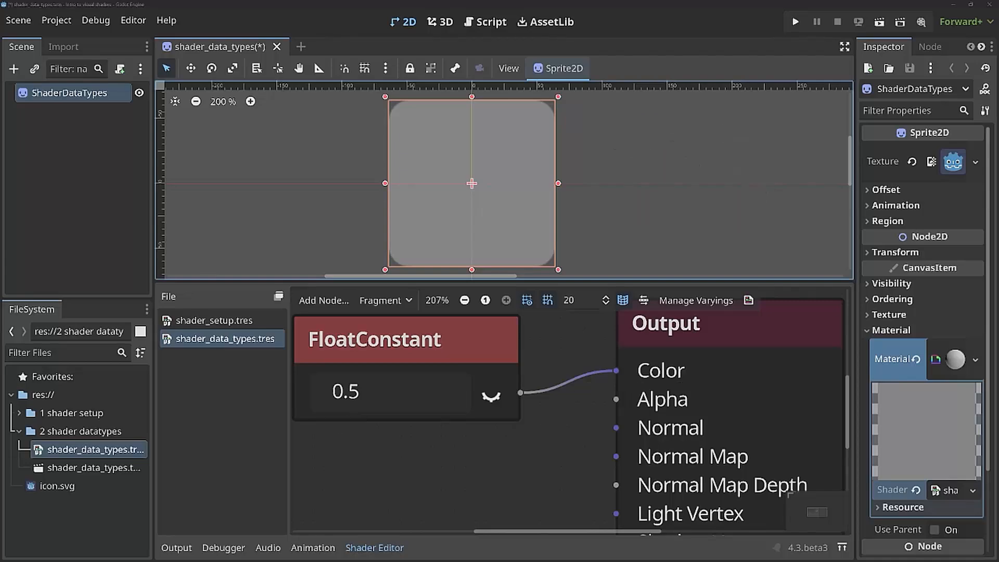
Delete the FloatConstant node from the shader graph
{"action": "scroll", "coordinate": [549, 377], "scroll_direction": "down", "scroll_amount": 2}
{"action": "scroll", "coordinate": [549, 372], "scroll_direction": "down", "scroll_amount": 1}
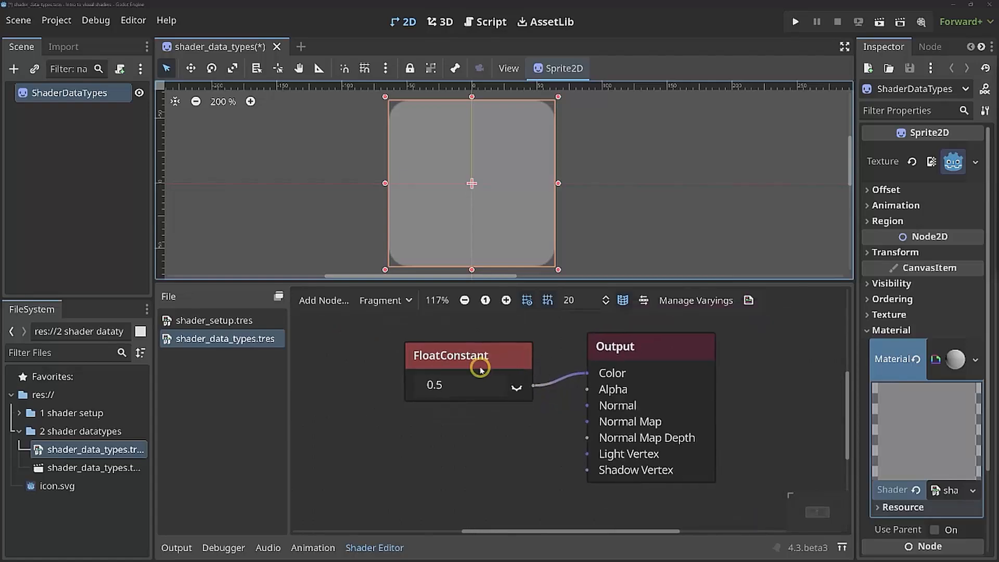
{"action": "left_click", "coordinate": [457, 359]}
{"action": "key", "text": "Delete"}
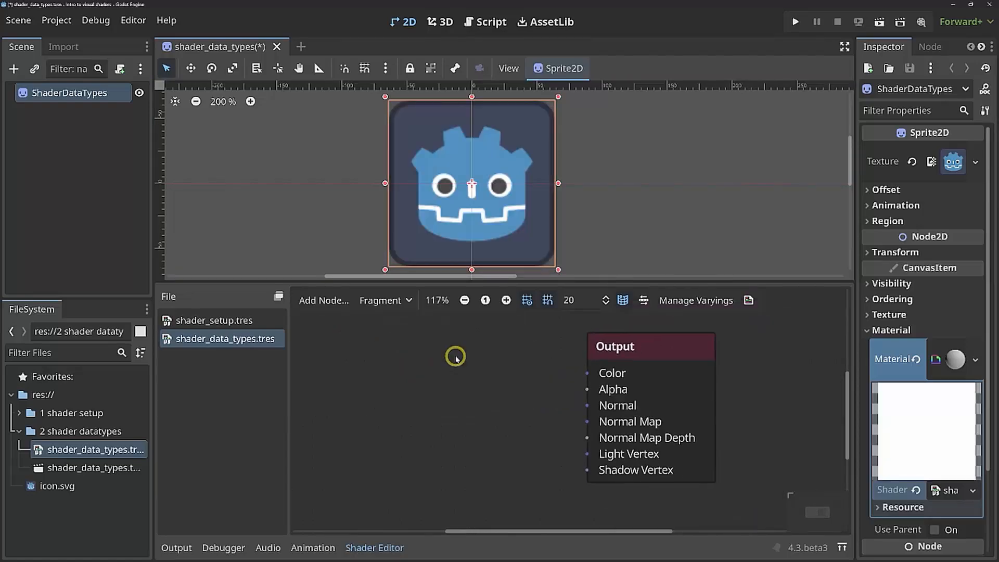
Add a Vector3Compose node and connect its vec output to the Output node's Color input
{"action": "right_click", "coordinate": [456, 358]}
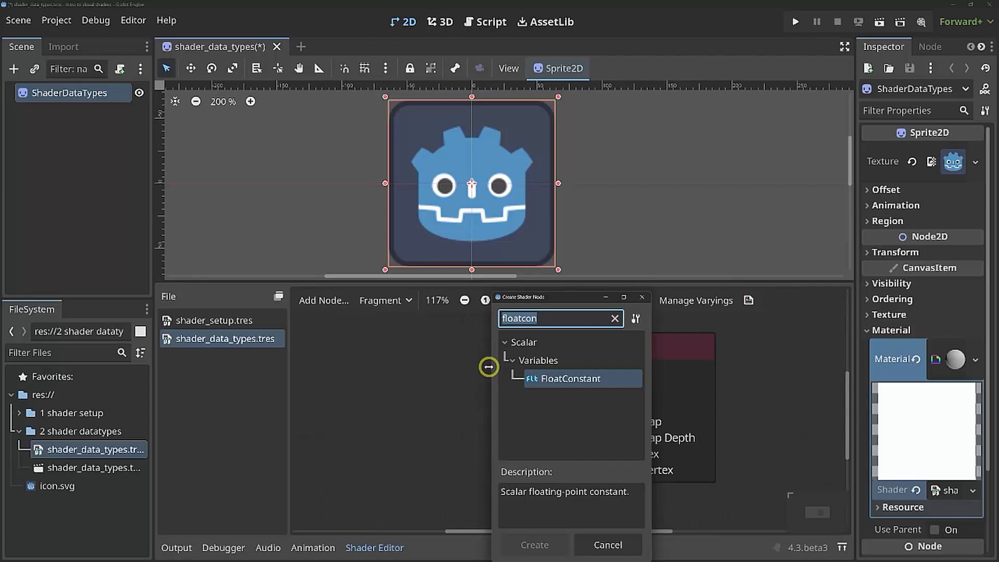
{"action": "type", "text": "vector3"}
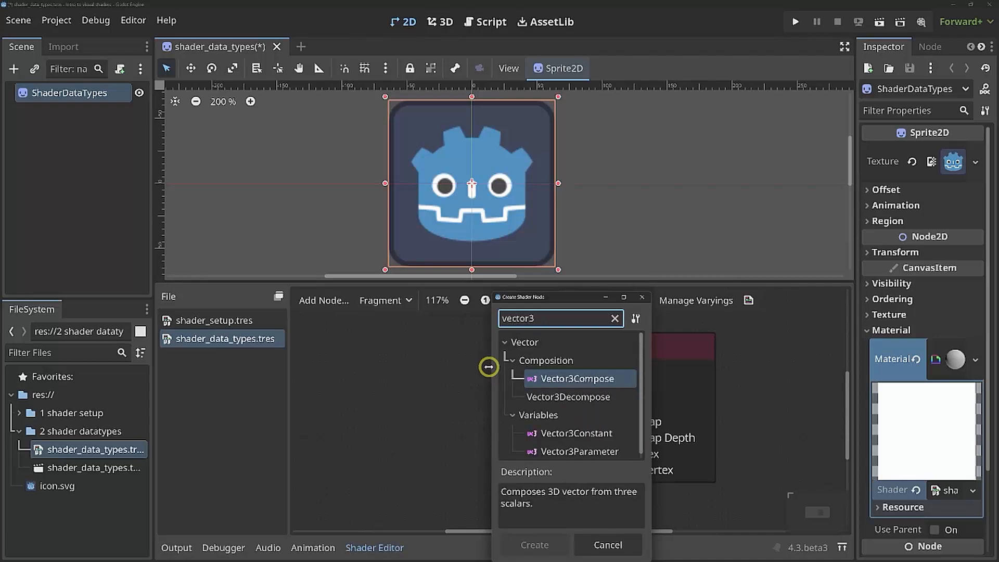
{"action": "key", "text": "Return"}
{"action": "left_click_drag", "start_coordinate": [526, 375], "coordinate": [417, 349]}
{"action": "left_click_drag", "start_coordinate": [509, 409], "coordinate": [581, 373]}
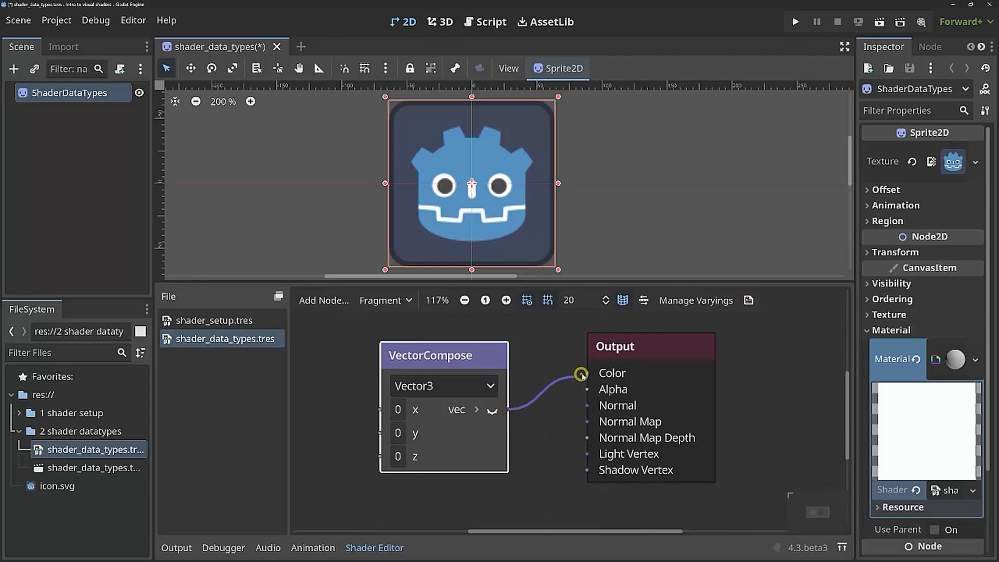
{"action": "left_click_drag", "start_coordinate": [468, 352], "coordinate": [510, 334]}
Set the VectorCompose node's x, y and z components to 0.5 each
{"action": "left_click", "coordinate": [440, 388]}
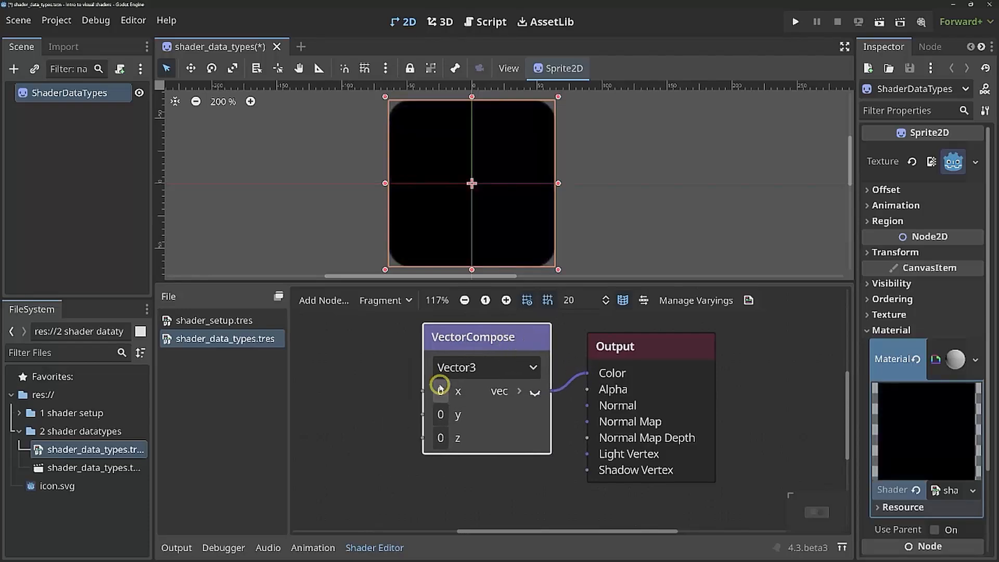
{"action": "left_click", "coordinate": [451, 415]}
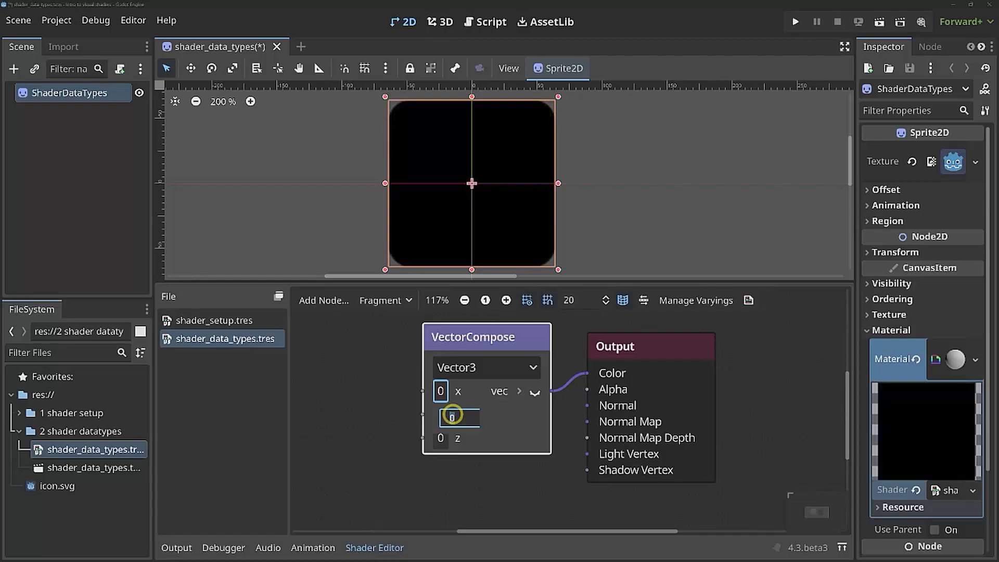
{"action": "type", "text": ".5"}
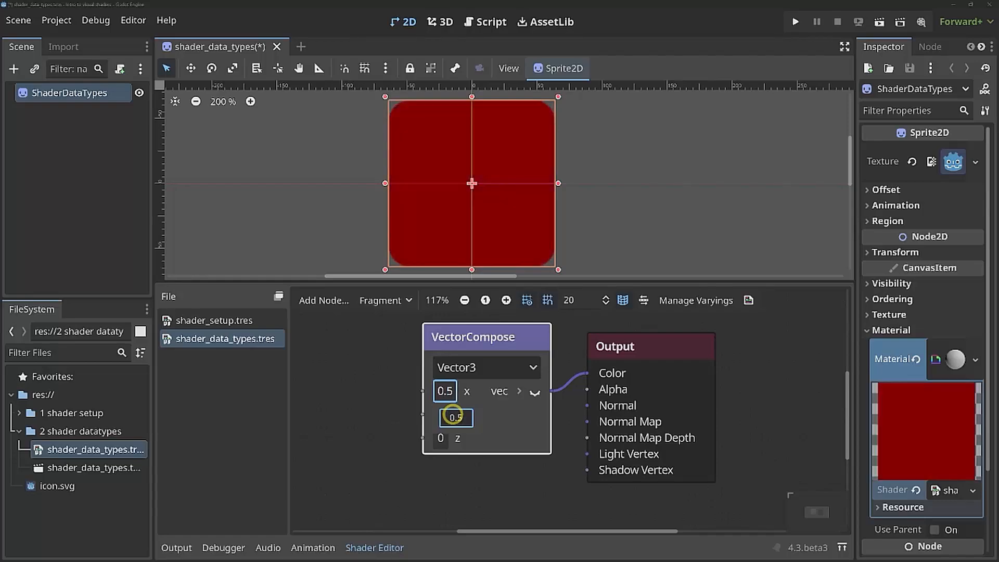
{"action": "left_click", "coordinate": [453, 416]}
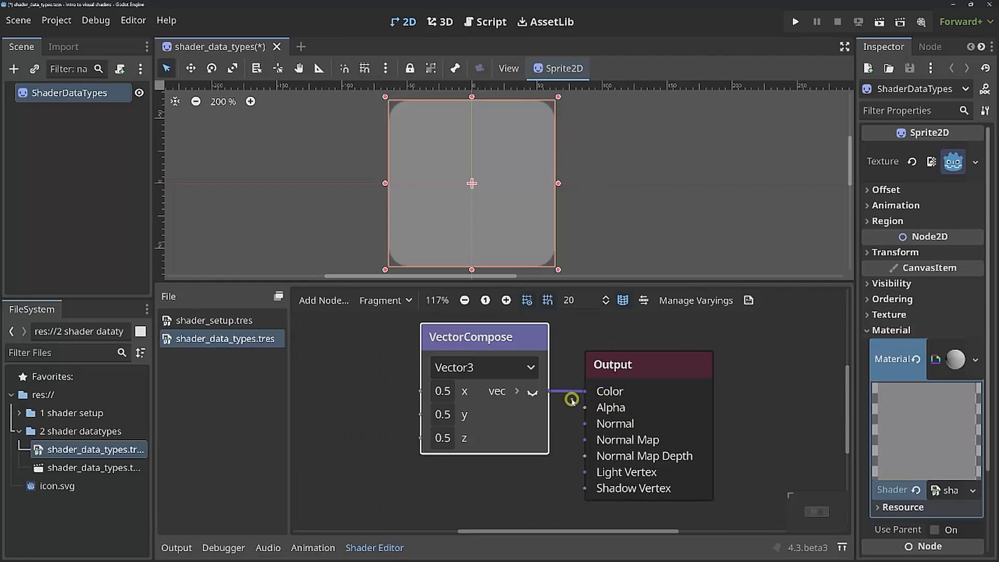
Move the VectorCompose output's connection from Color to the Output node's Alpha input and set its x component to 1
{"action": "mouse_move", "coordinate": [583, 393]}
{"action": "left_mouse_down"}
{"action": "mouse_move", "coordinate": [575, 394]}
{"action": "mouse_move", "coordinate": [585, 408]}
{"action": "left_mouse_up"}
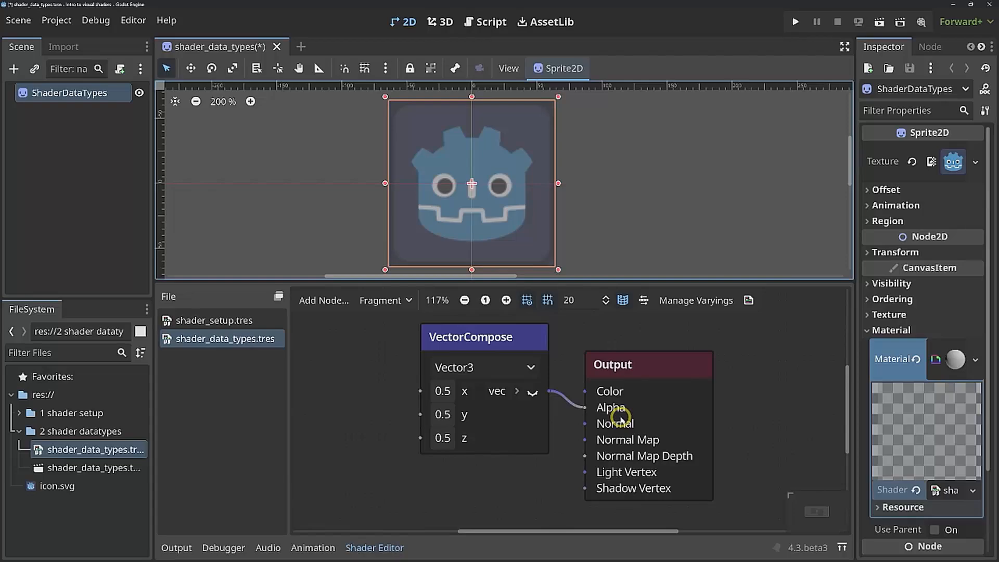
{"action": "left_click", "coordinate": [443, 391]}
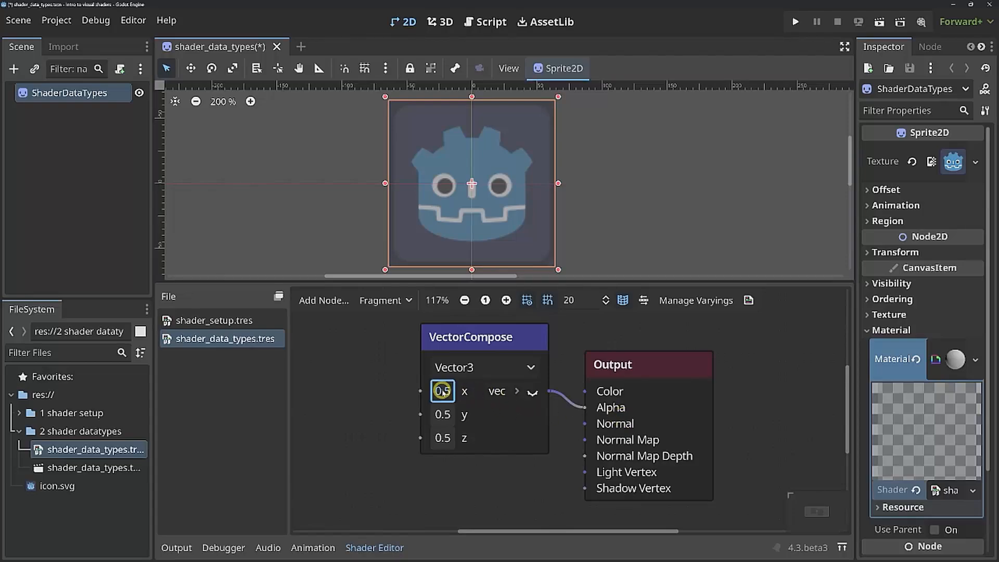
{"action": "left_click", "coordinate": [458, 421]}
{"action": "type", "text": "1"}
{"action": "key", "text": "Return"}
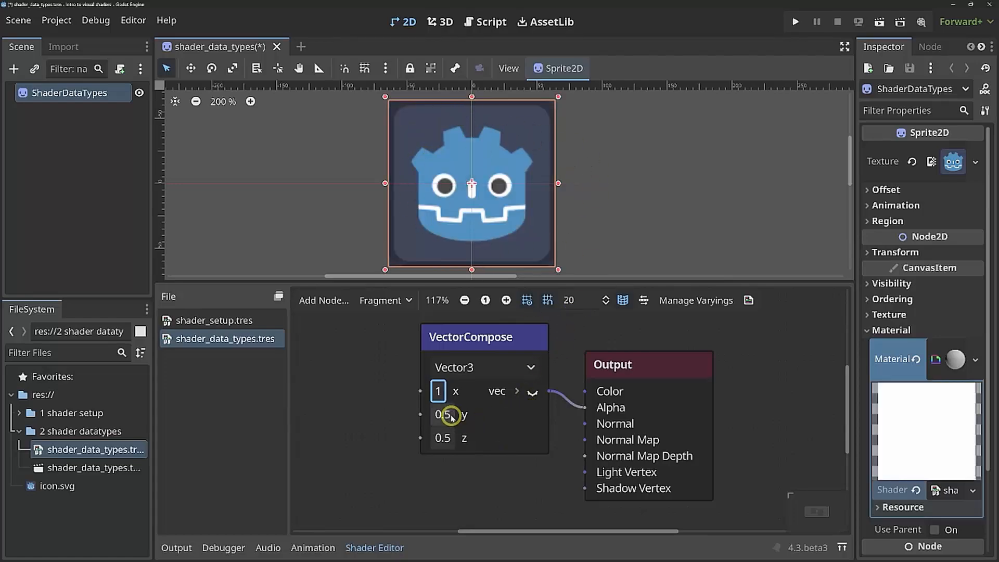
Set the VectorCompose node's y component to 0
{"action": "left_click", "coordinate": [445, 414]}
{"action": "left_click", "coordinate": [454, 439]}
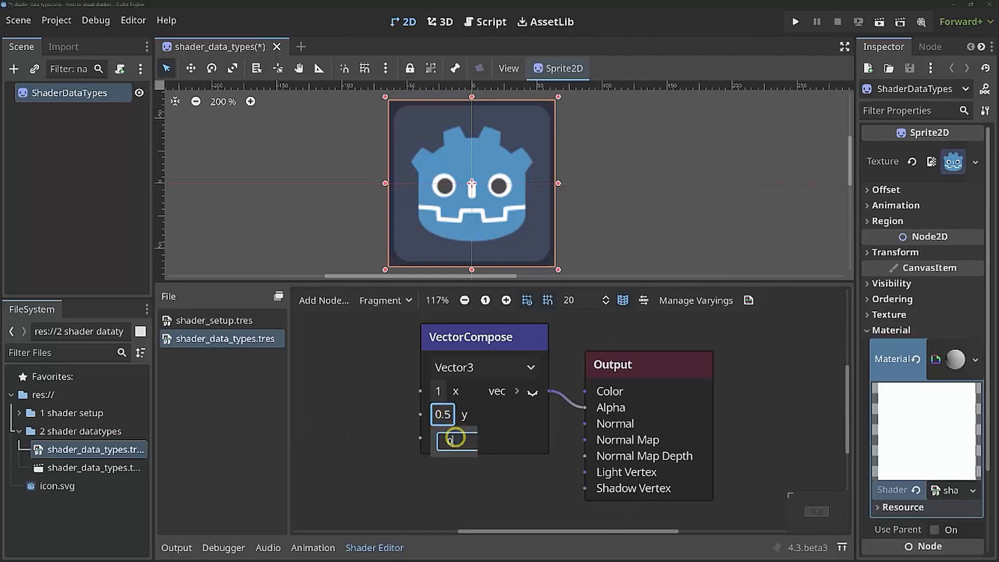
{"action": "type", "text": "0"}
{"action": "key", "text": "Return"}
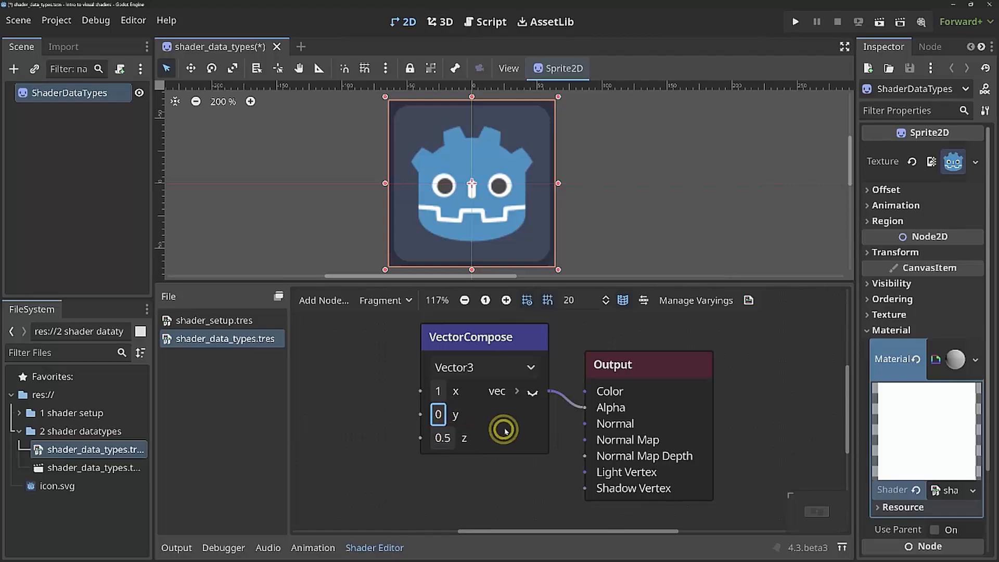
Set the VectorCompose node's x component to 0.1
{"action": "left_click", "coordinate": [452, 414]}
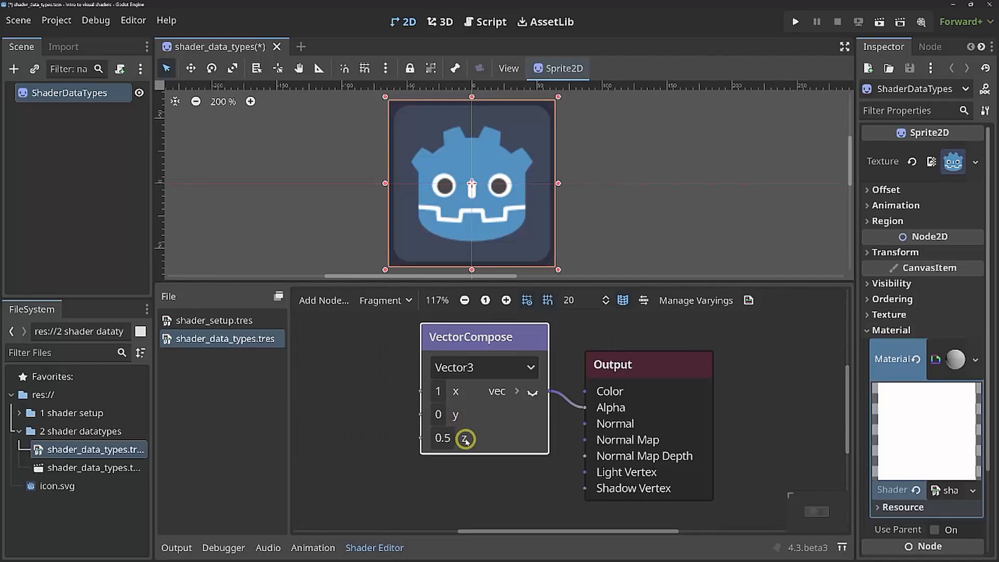
{"action": "left_click", "coordinate": [439, 393]}
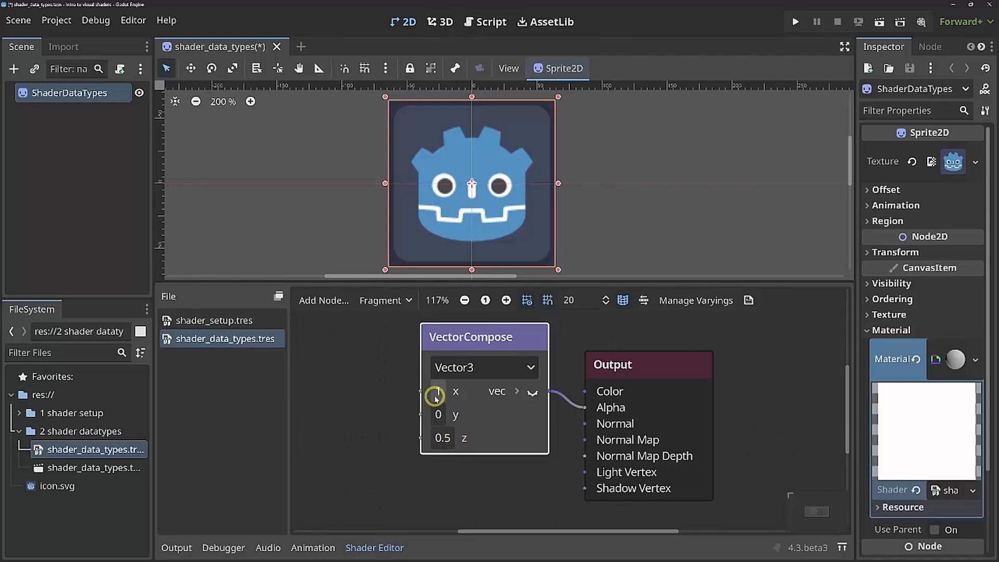
{"action": "left_click", "coordinate": [451, 415]}
{"action": "type", "text": "1"}
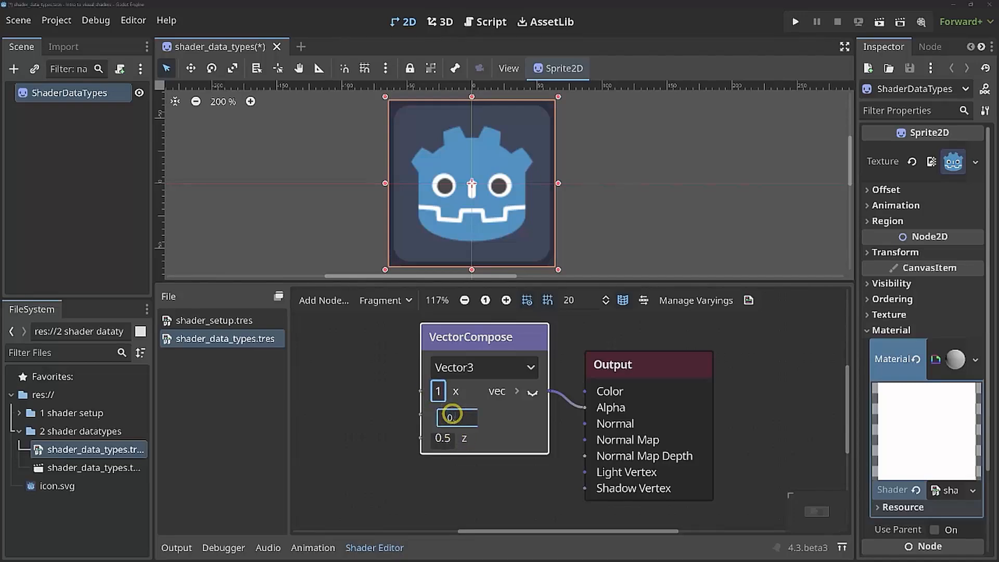
{"action": "key", "text": "Return"}
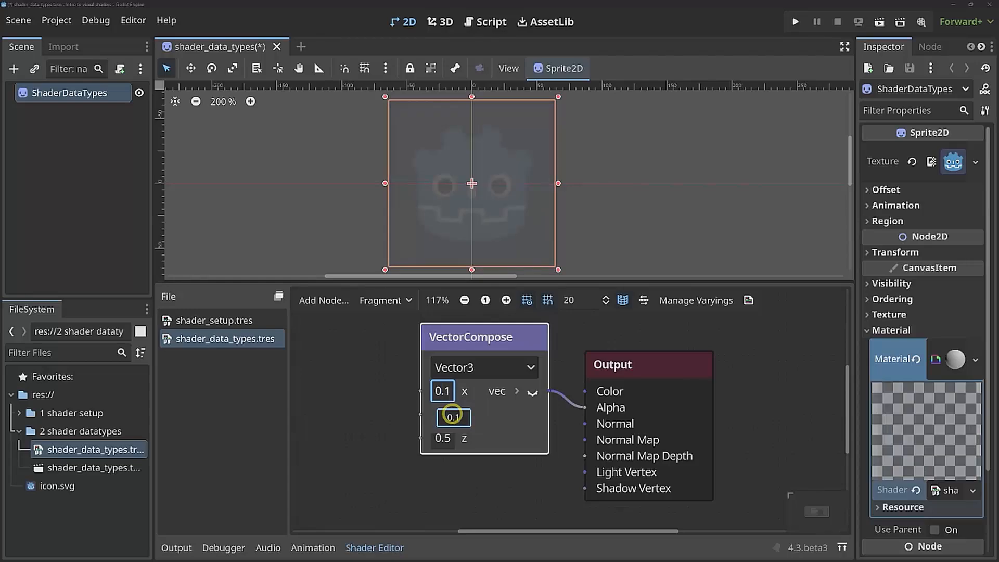
{"action": "key", "text": "Escape"}
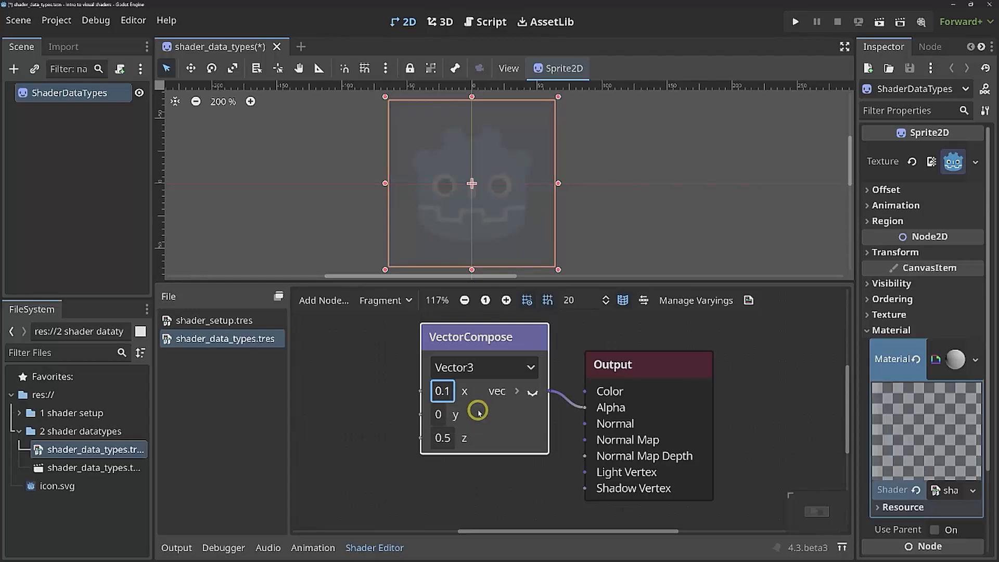
Delete the VectorCompose node from the shader graph
{"action": "scroll", "coordinate": [476, 411], "scroll_direction": "down", "scroll_amount": 3, "text": "ctrl"}
{"action": "scroll", "coordinate": [476, 411], "scroll_direction": "up", "scroll_amount": 1, "text": "ctrl"}
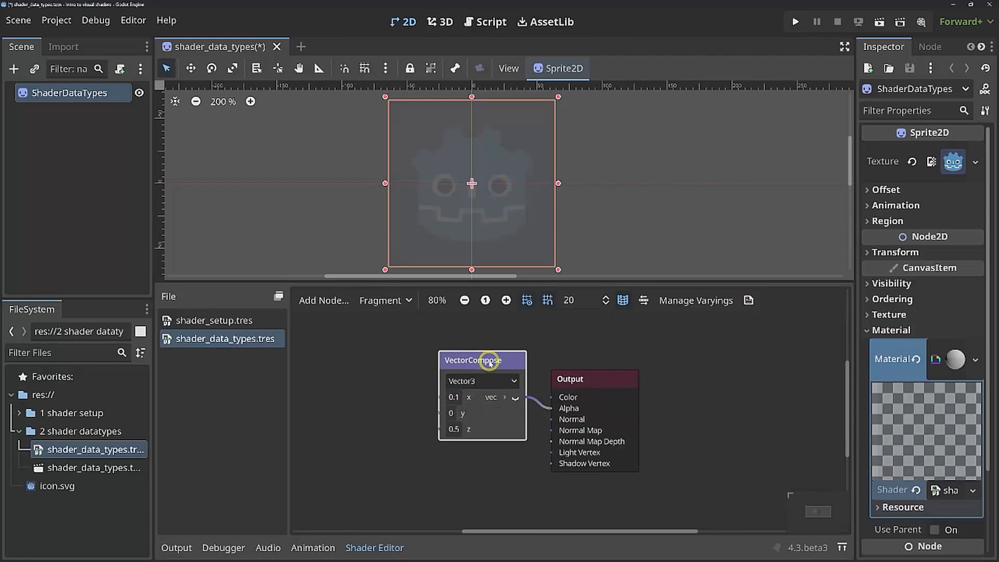
{"action": "key", "text": "Delete"}
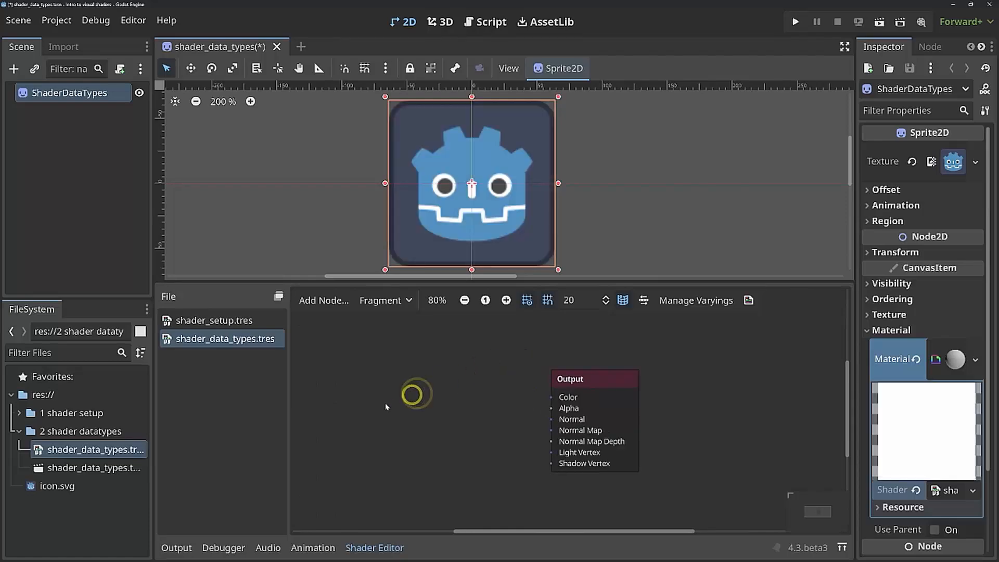
Add a FloatConstant node and place it well to the left of the Output node, slightly higher
{"action": "right_click", "coordinate": [385, 404]}
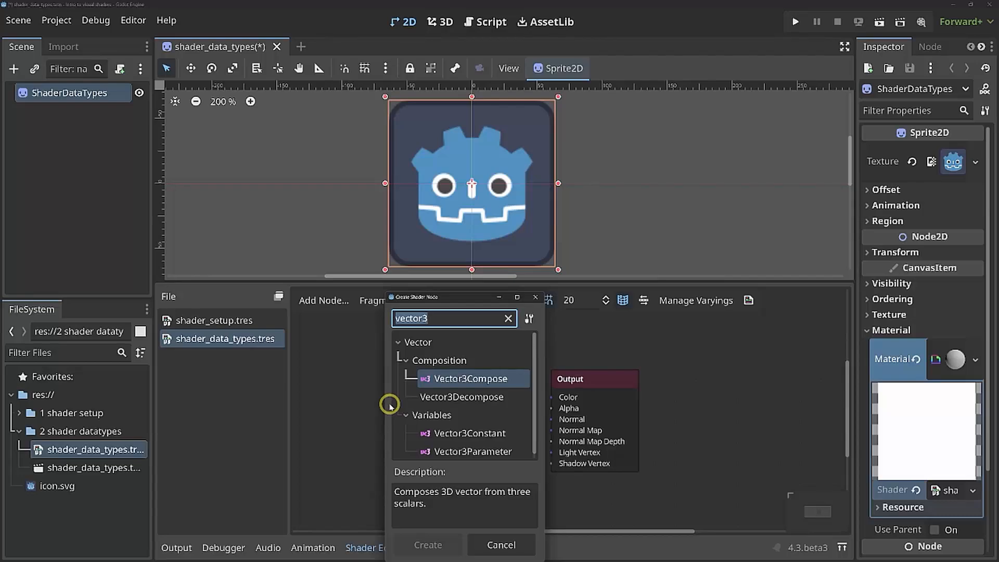
{"action": "type", "text": "float"}
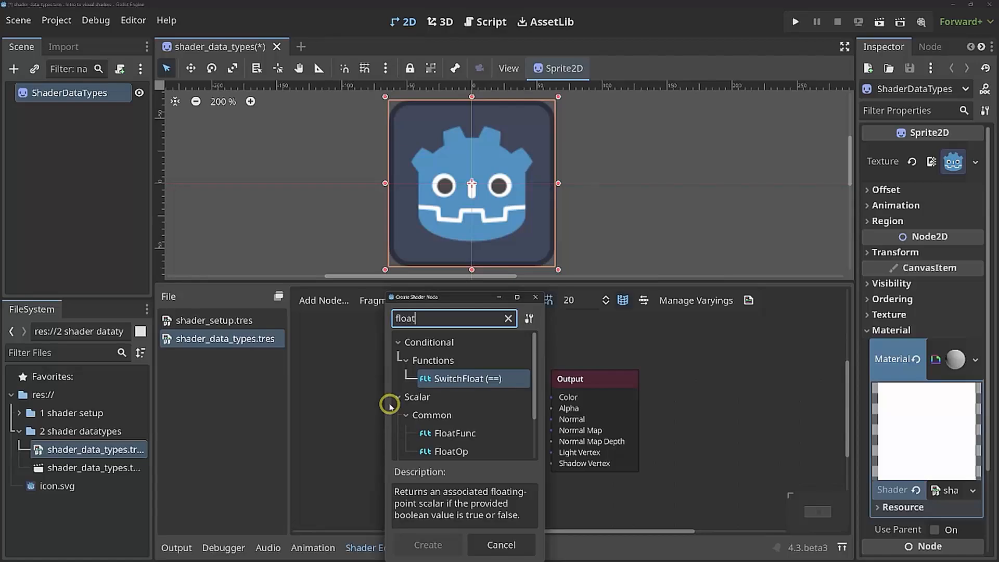
{"action": "type", "text": "constant"}
{"action": "key", "text": "Return"}
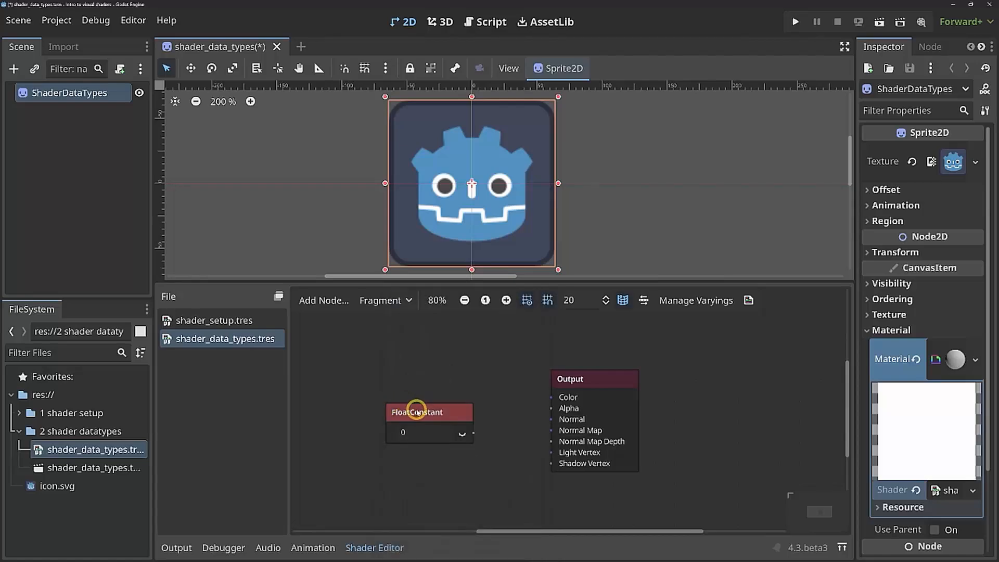
{"action": "left_click_drag", "start_coordinate": [417, 412], "coordinate": [351, 360]}
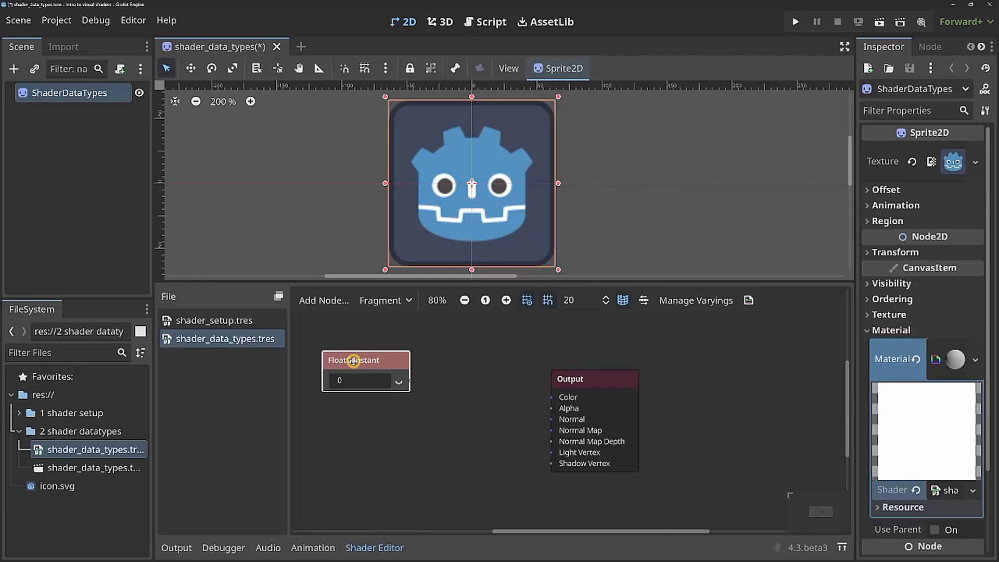
Add the scalar constant Pi and place its node directly below the first FloatConstant
{"action": "left_click", "coordinate": [348, 409]}
{"action": "right_click", "coordinate": [362, 409]}
{"action": "left_click", "coordinate": [382, 414]}
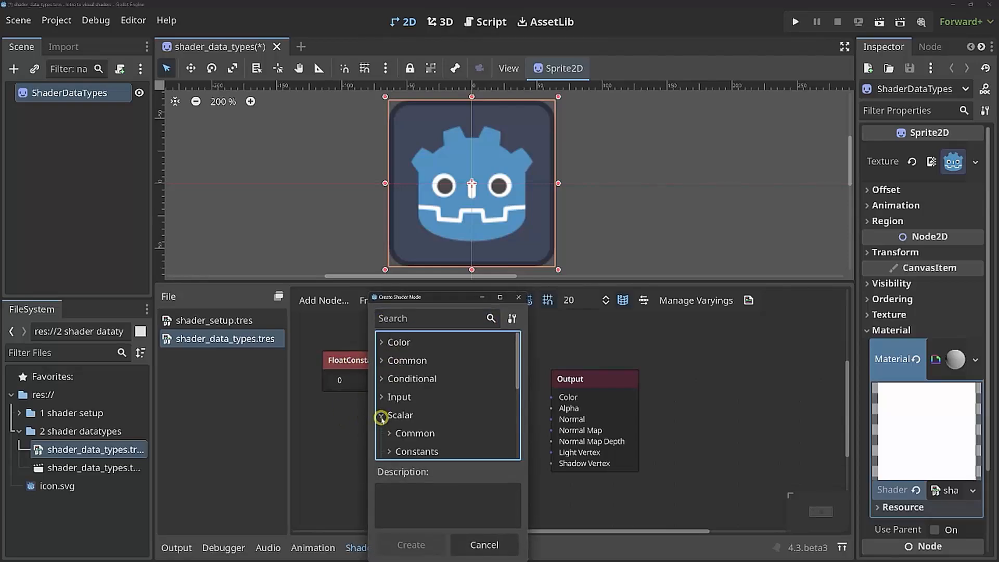
{"action": "scroll", "coordinate": [385, 415], "scroll_direction": "down", "scroll_amount": 1}
{"action": "left_click", "coordinate": [387, 436]}
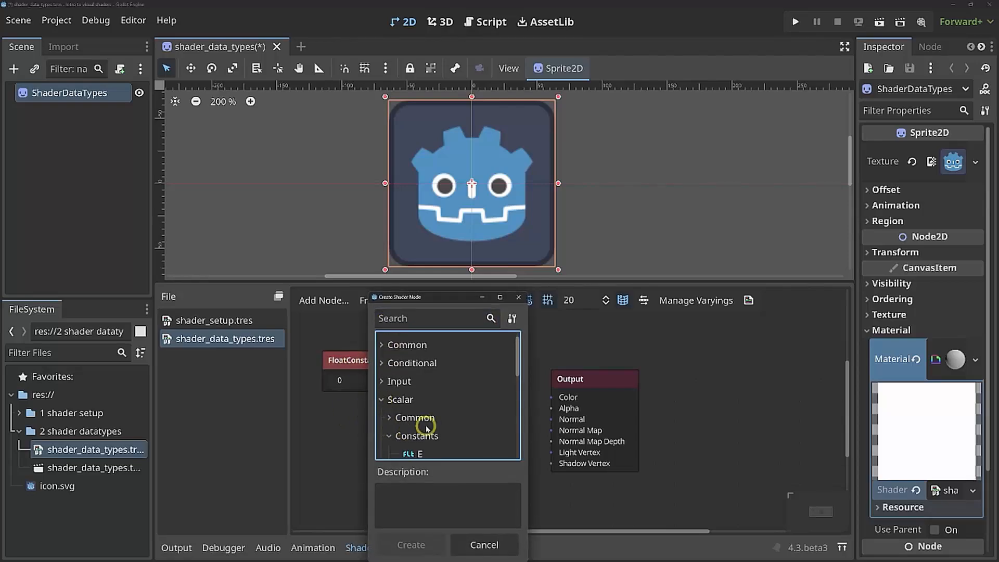
{"action": "scroll", "coordinate": [453, 412], "scroll_direction": "down", "scroll_amount": 6}
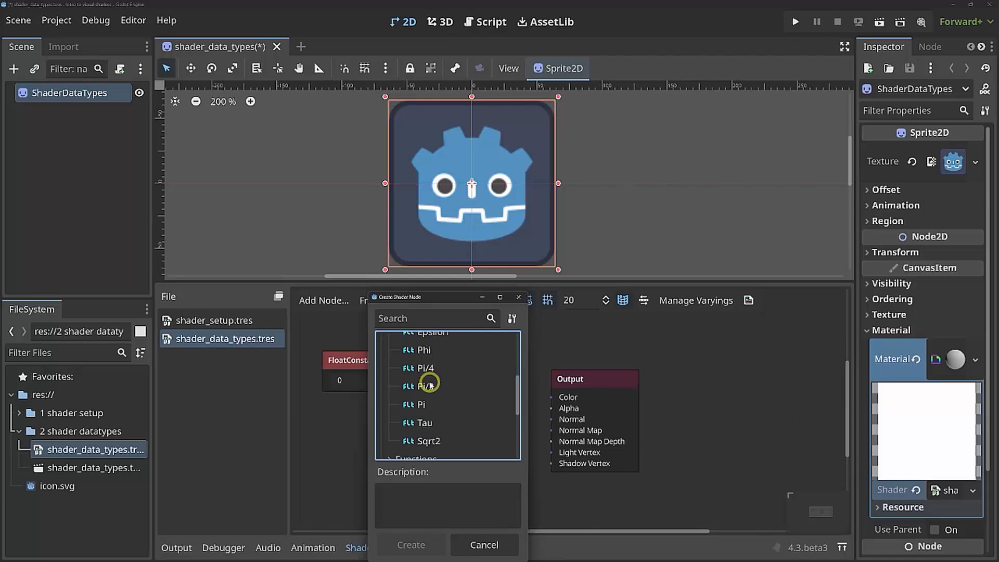
{"action": "double_click", "coordinate": [417, 401]}
{"action": "left_click_drag", "start_coordinate": [414, 424], "coordinate": [366, 408]}
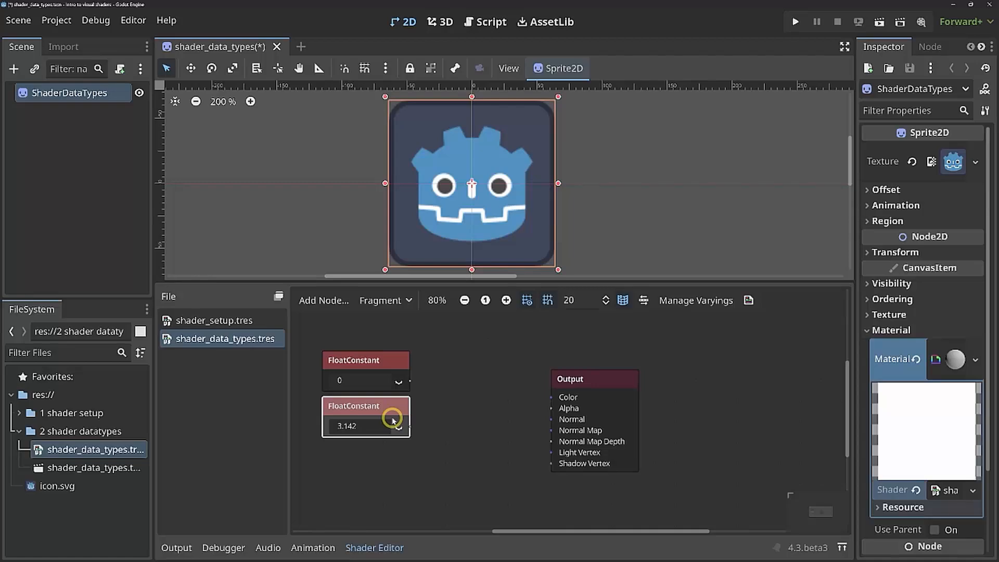
Move the Output node farther right and add a Vector2Compose node between it and the FloatConstant nodes
{"action": "left_click_drag", "start_coordinate": [607, 380], "coordinate": [811, 364]}
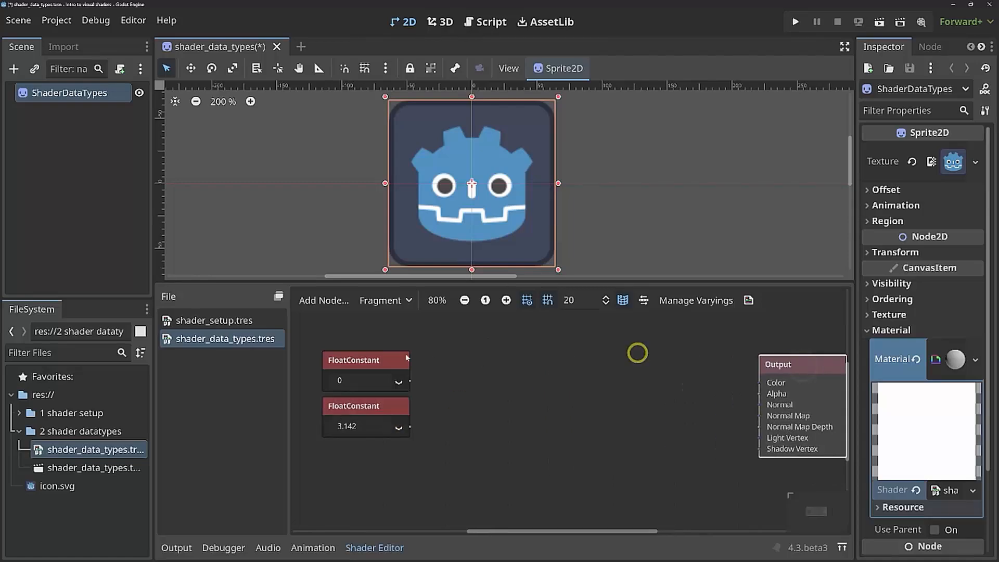
{"action": "left_click", "coordinate": [471, 383]}
{"action": "right_click", "coordinate": [492, 382]}
{"action": "type", "text": "vec"}
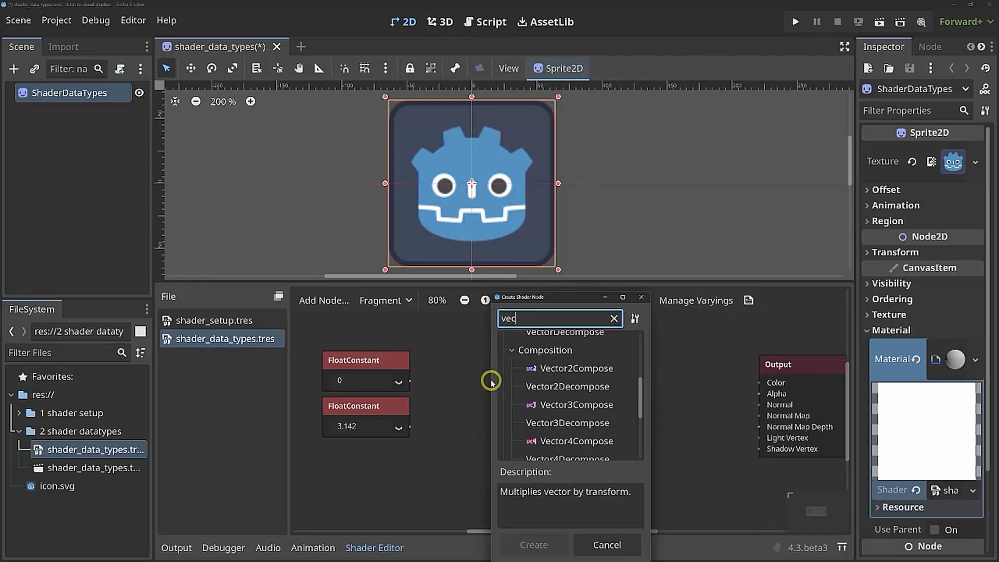
{"action": "type", "text": "tore2"}
{"action": "key", "text": "BackSpace"}
{"action": "key", "text": "BackSpace"}
{"action": "type", "text": "3"}
{"action": "key", "text": "BackSpace"}
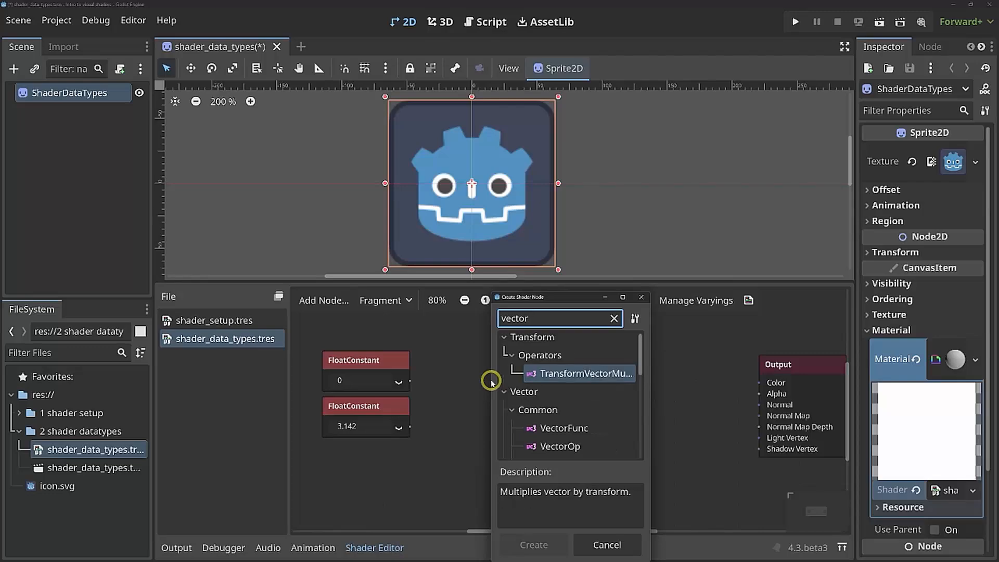
{"action": "type", "text": "2"}
{"action": "key", "text": "Return"}
{"action": "left_click_drag", "start_coordinate": [523, 391], "coordinate": [504, 352]}
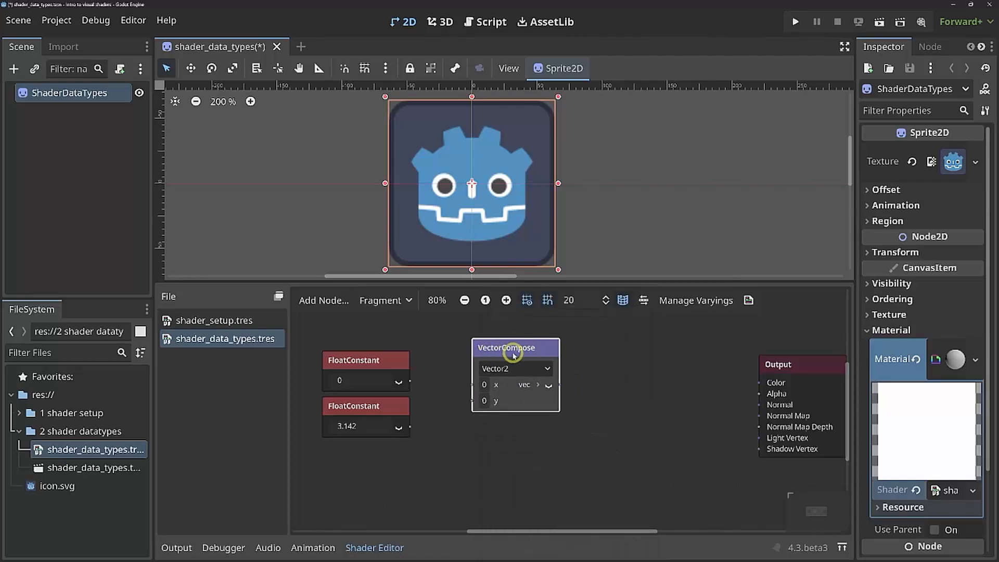
Check the vector type options of VectorCompose and add a Vector2Decompose node aligned directly below it
{"action": "left_click", "coordinate": [526, 370]}
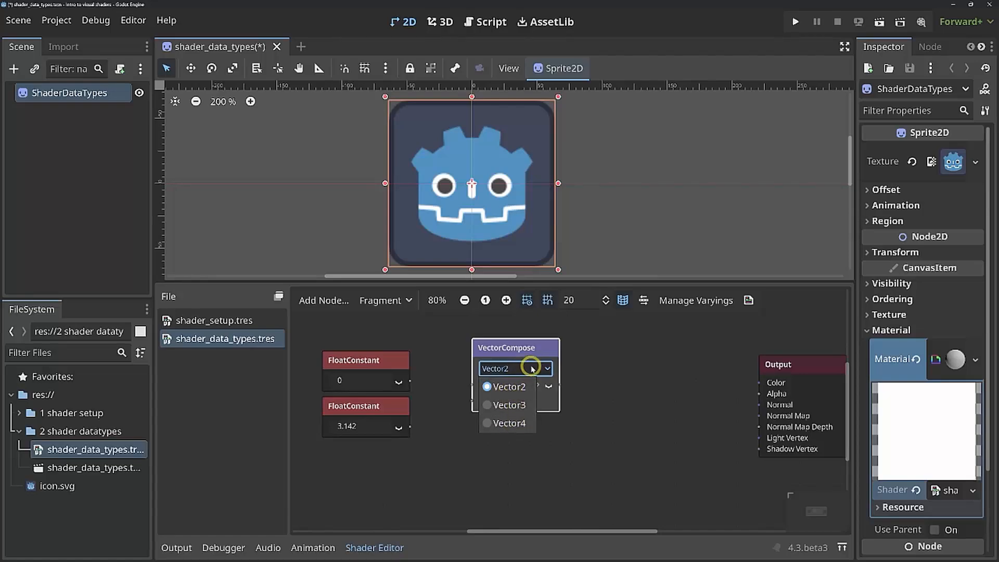
{"action": "left_click", "coordinate": [541, 368]}
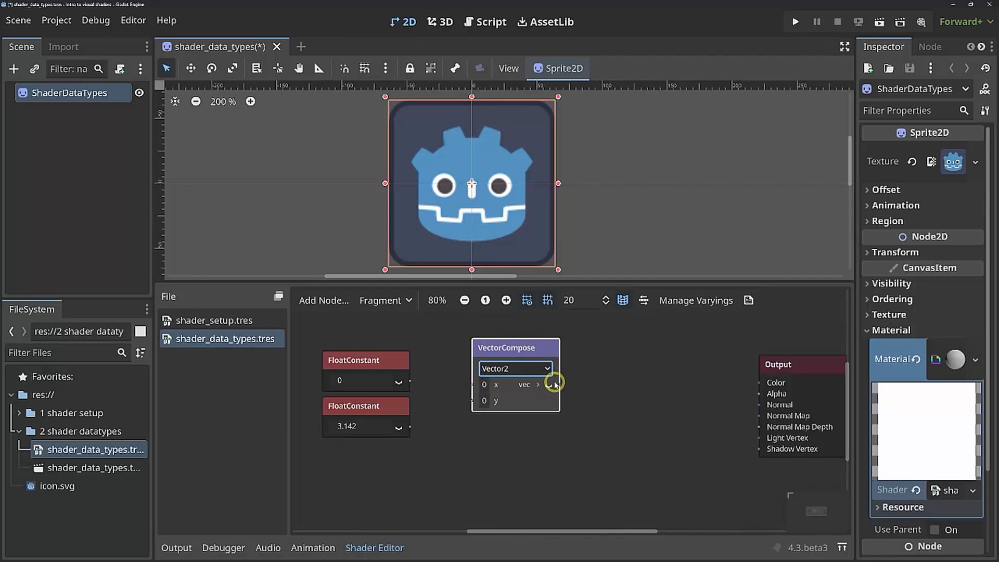
{"action": "left_click_drag", "start_coordinate": [555, 384], "coordinate": [476, 438]}
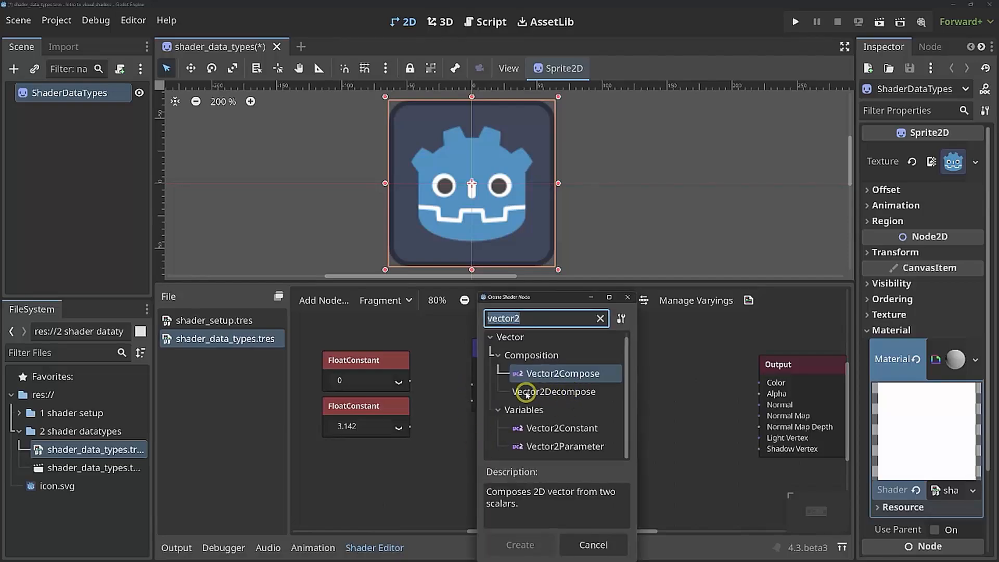
{"action": "double_click", "coordinate": [546, 391]}
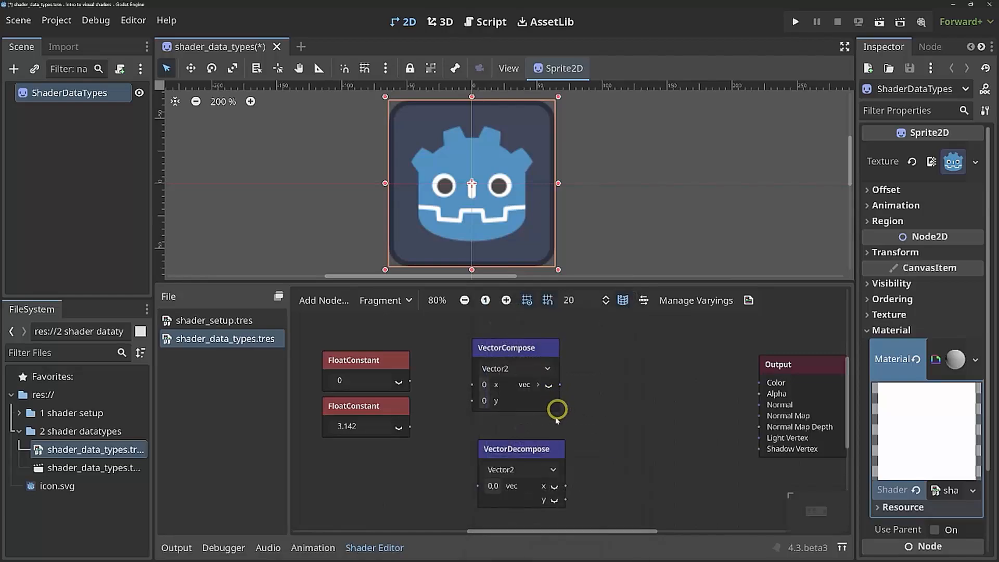
{"action": "left_click_drag", "start_coordinate": [521, 447], "coordinate": [518, 425]}
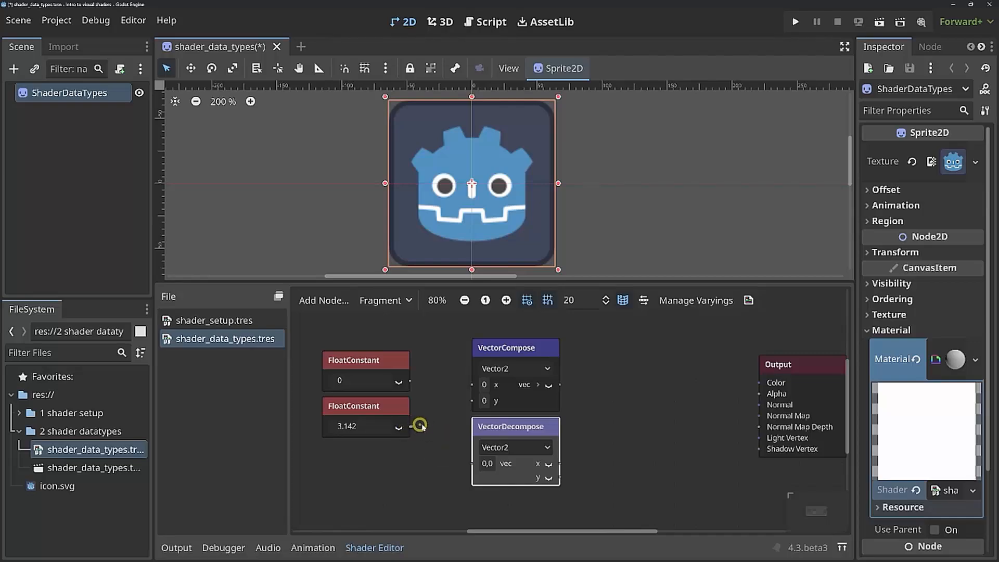
Test the 3.142 FloatConstant on VectorDecompose's vec input by previewing the x and y outputs, then remove the connection
{"action": "left_click_drag", "start_coordinate": [466, 456], "coordinate": [472, 463]}
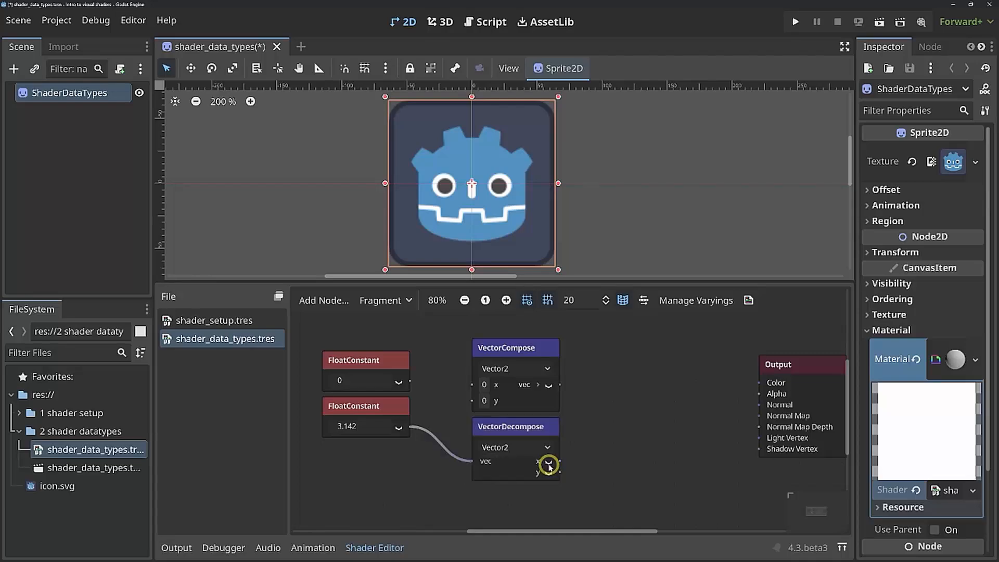
{"action": "left_click", "coordinate": [548, 463]}
{"action": "left_click", "coordinate": [548, 463]}
{"action": "left_click", "coordinate": [548, 474]}
{"action": "left_click", "coordinate": [548, 473]}
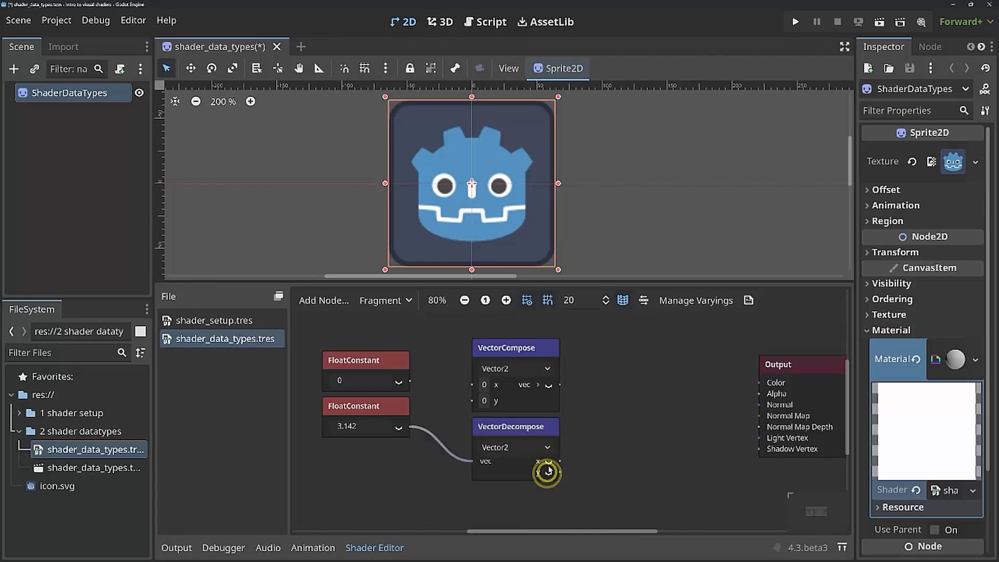
{"action": "left_click", "coordinate": [549, 473]}
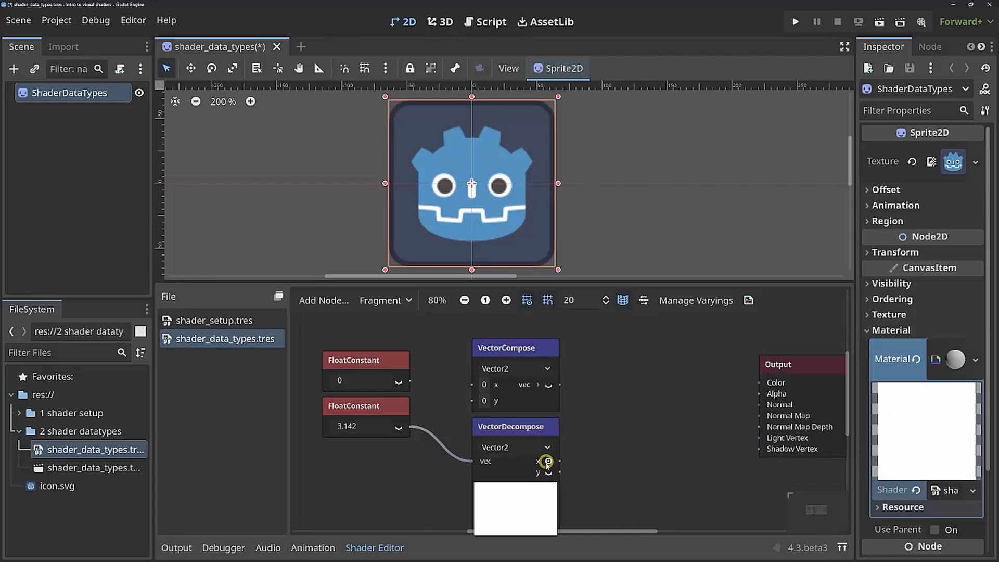
{"action": "left_click", "coordinate": [547, 462]}
{"action": "left_click", "coordinate": [547, 474]}
{"action": "left_click", "coordinate": [548, 474]}
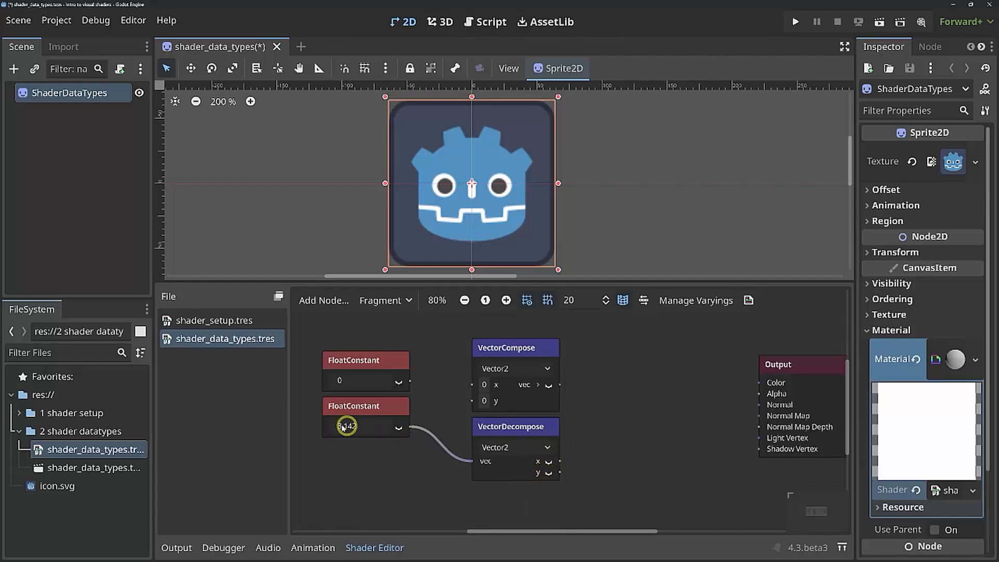
{"action": "left_click", "coordinate": [511, 427]}
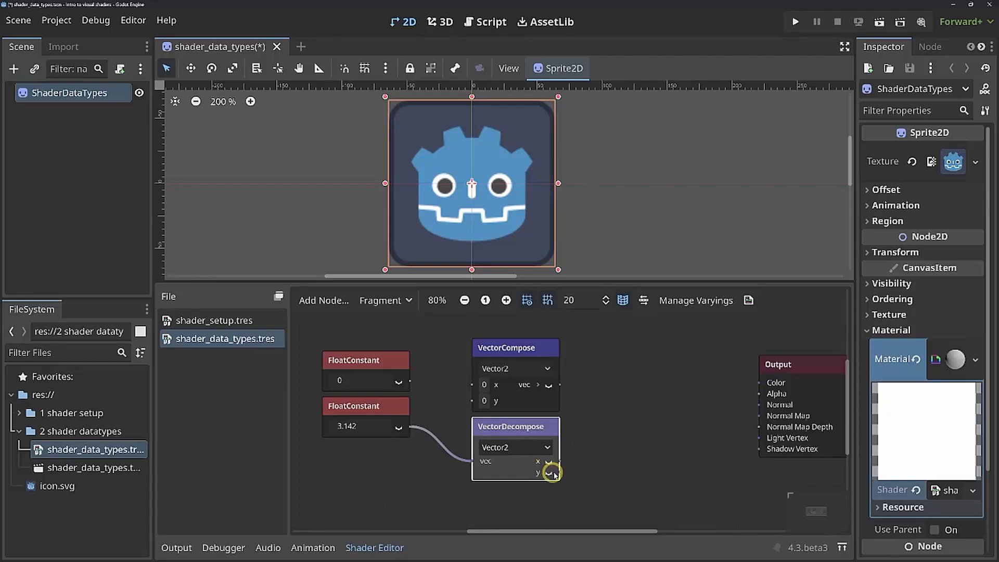
{"action": "left_click", "coordinate": [549, 473]}
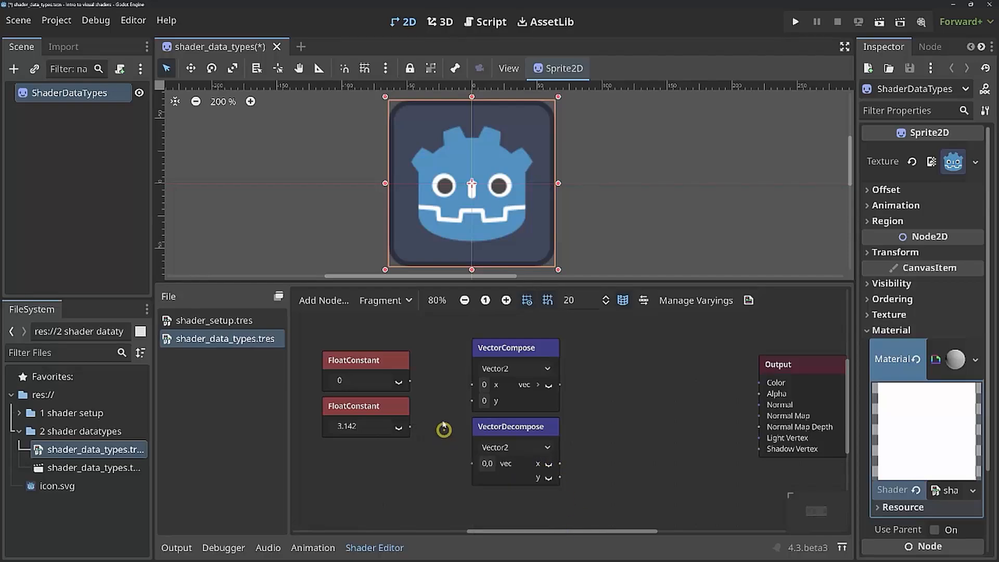
Add a Vector2Constant node and align it directly below the VectorDecompose node
{"action": "middle_click_drag", "start_coordinate": [444, 429], "coordinate": [432, 366]}
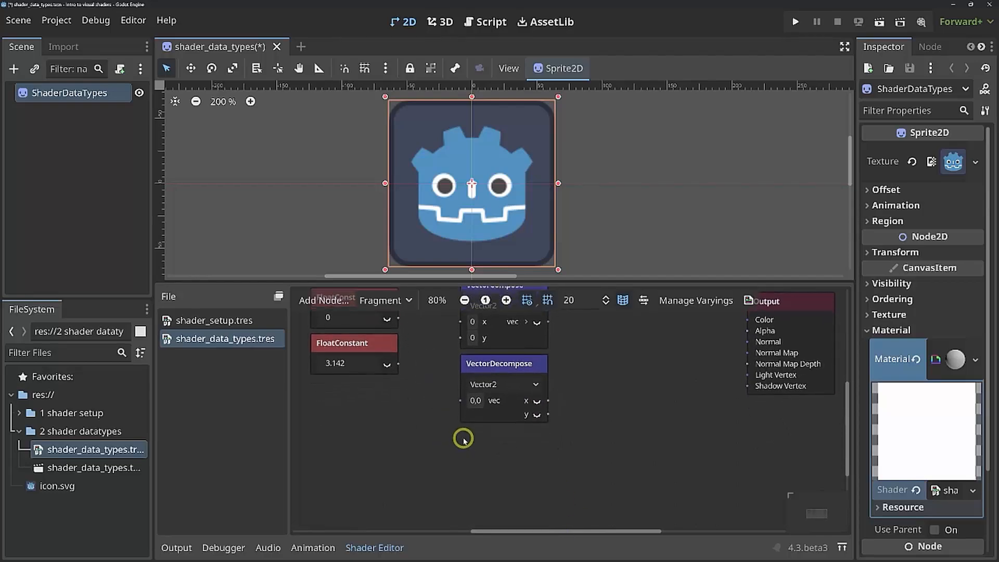
{"action": "right_click", "coordinate": [463, 441]}
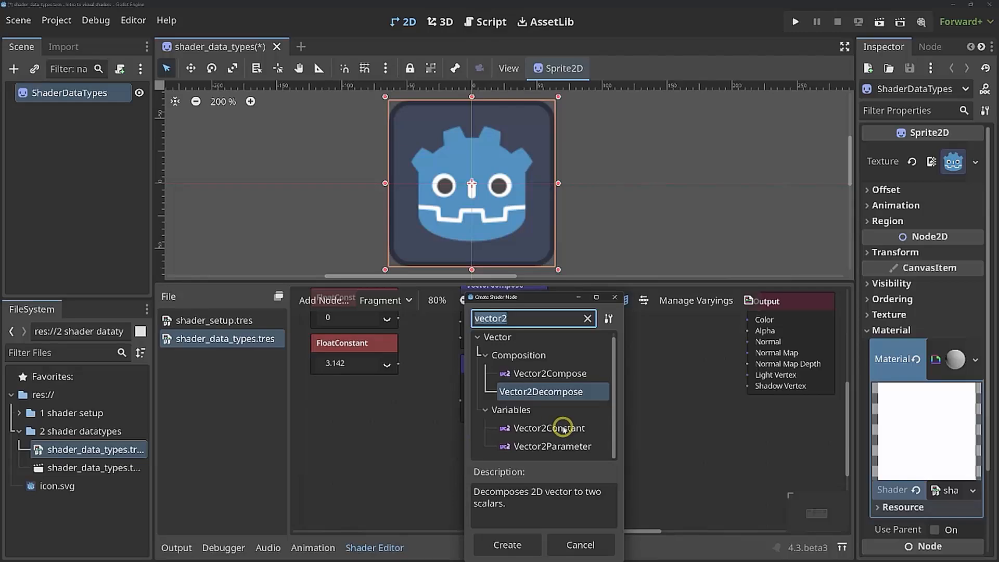
{"action": "double_click", "coordinate": [550, 427]}
{"action": "left_click_drag", "start_coordinate": [519, 460], "coordinate": [507, 436]}
{"action": "left_click", "coordinate": [485, 456]}
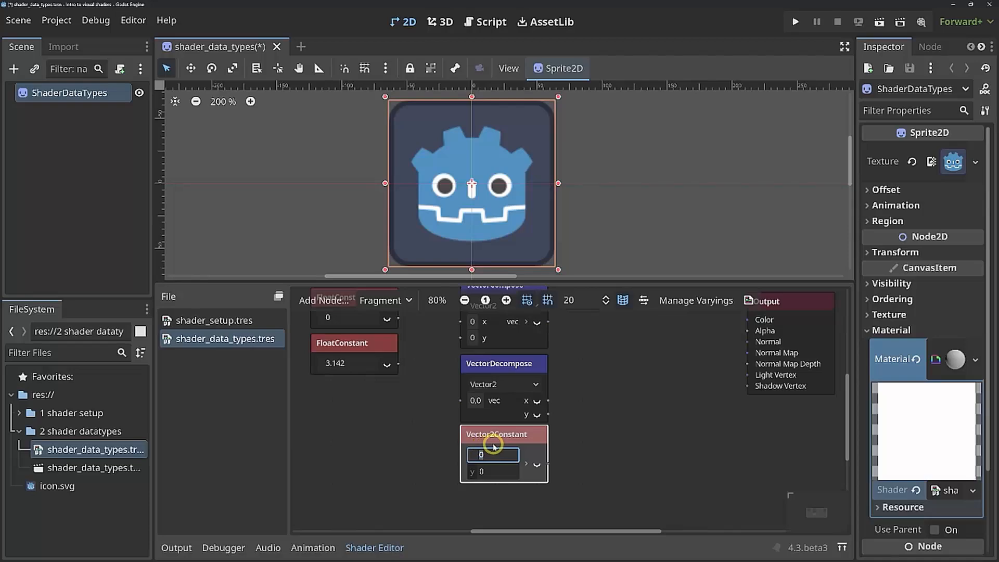
{"action": "left_click", "coordinate": [551, 390]}
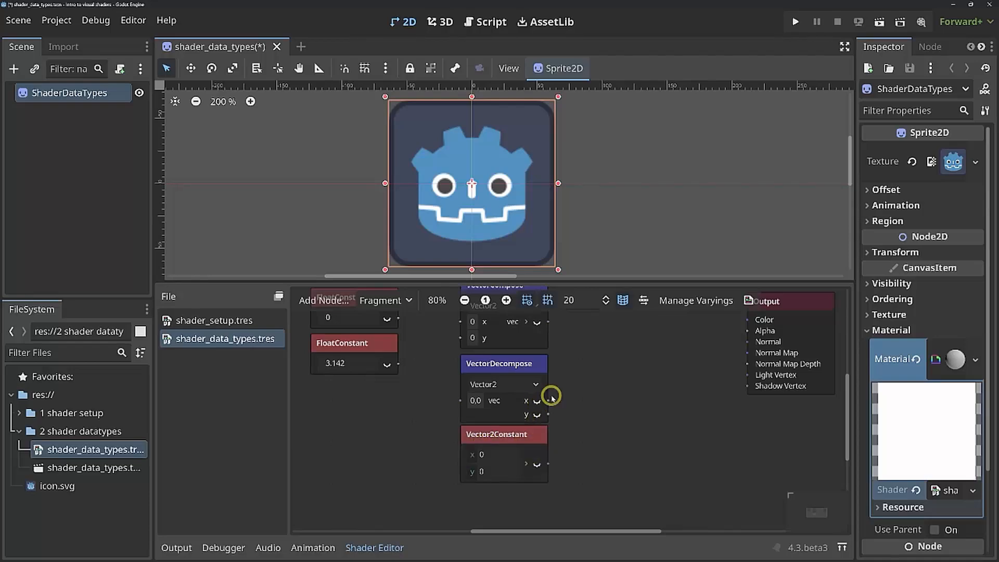
{"action": "middle_click_drag", "start_coordinate": [568, 374], "coordinate": [560, 412]}
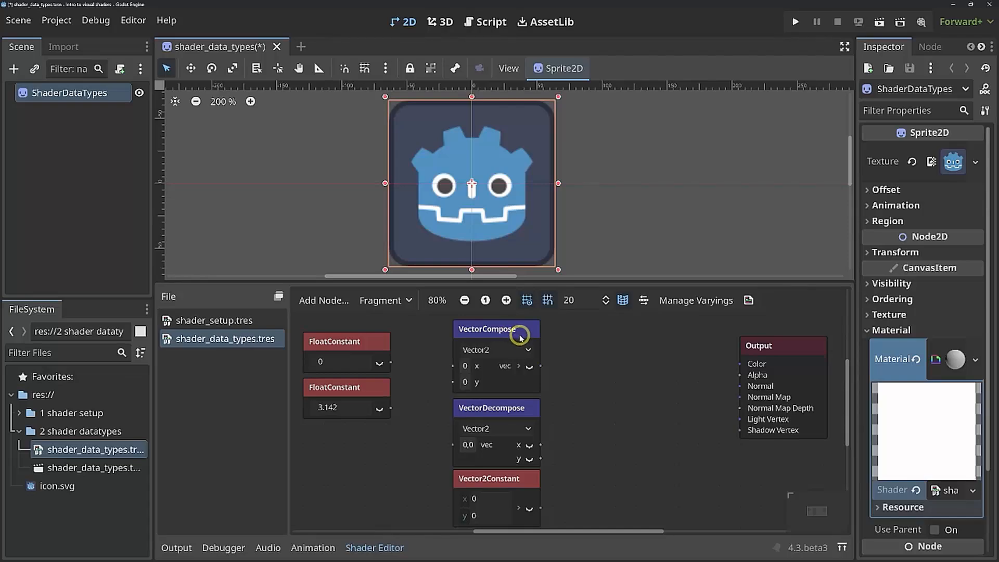
Move VectorCompose and the 0 FloatConstant into the free space right of VectorDecompose, stacked directly together, and shift Output farther right
{"action": "middle_click_drag", "start_coordinate": [653, 369], "coordinate": [653, 424]}
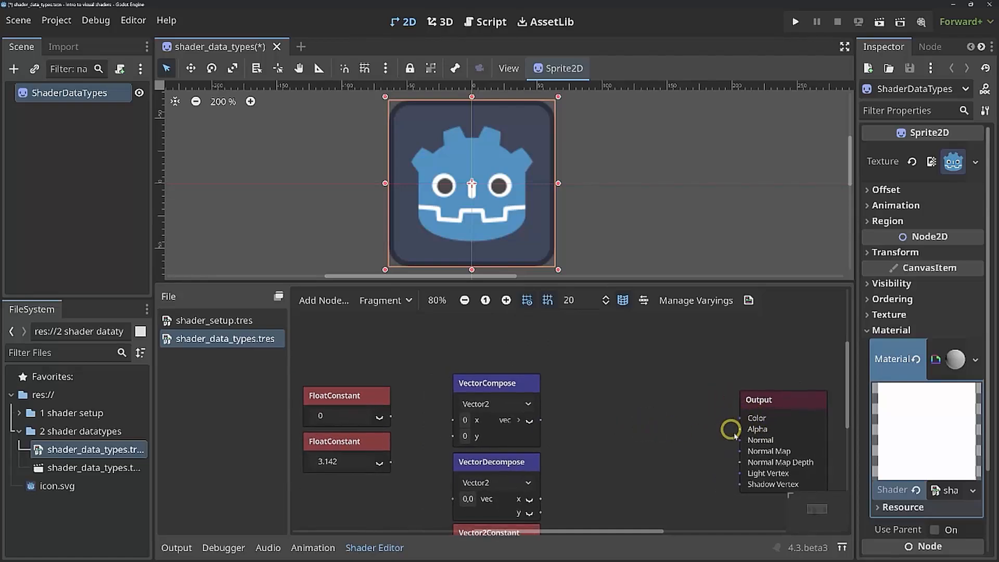
{"action": "left_click_drag", "start_coordinate": [497, 385], "coordinate": [632, 339]}
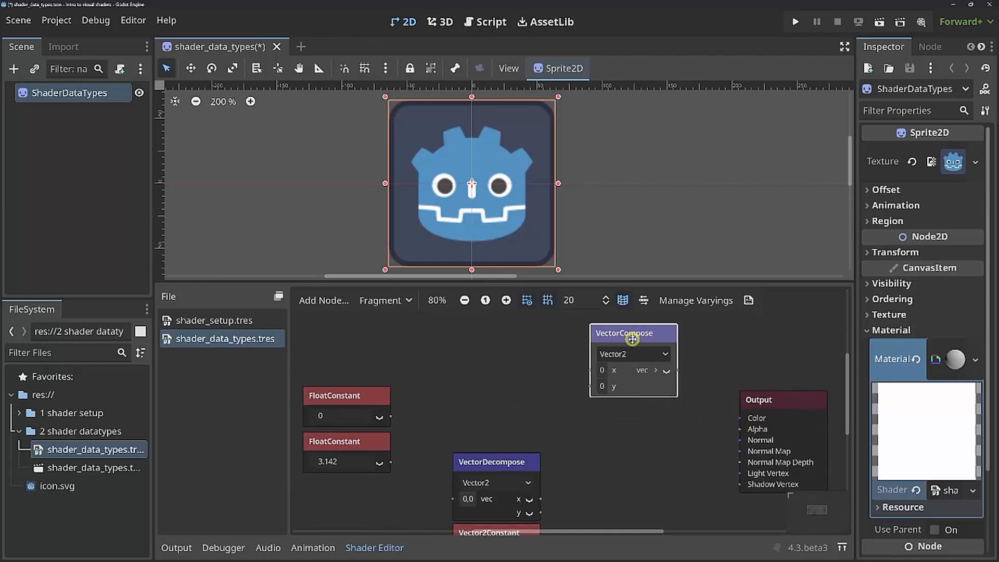
{"action": "left_click_drag", "start_coordinate": [340, 396], "coordinate": [625, 416]}
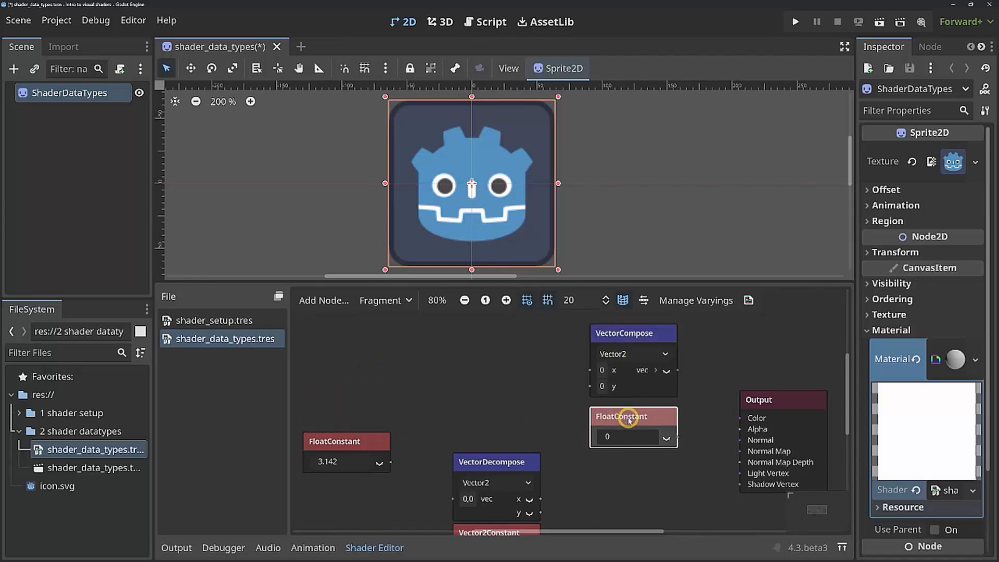
{"action": "left_click_drag", "start_coordinate": [628, 420], "coordinate": [604, 423]}
{"action": "left_click_drag", "start_coordinate": [626, 349], "coordinate": [602, 361]}
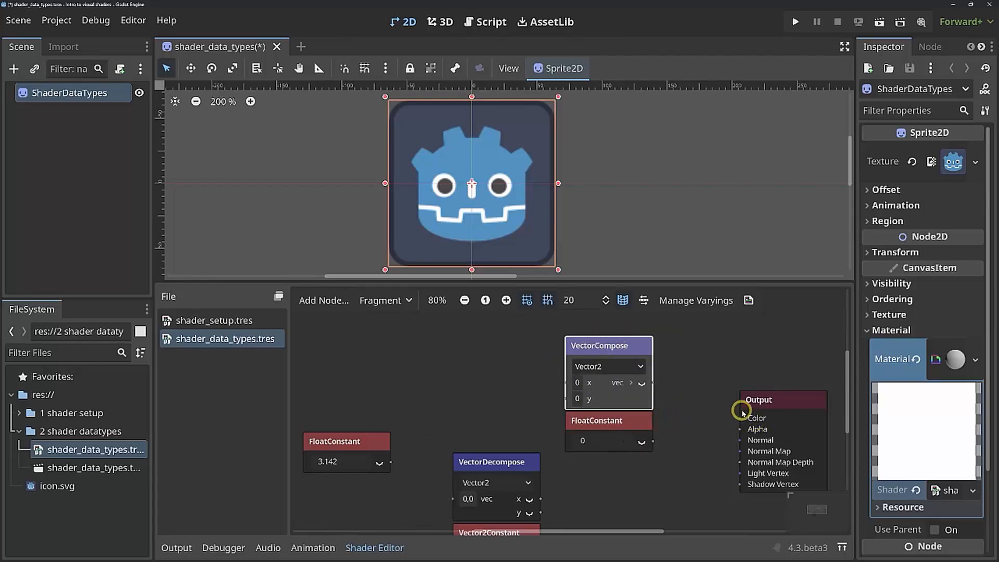
{"action": "middle_click_drag", "start_coordinate": [702, 409], "coordinate": [551, 412]}
{"action": "left_click_drag", "start_coordinate": [608, 399], "coordinate": [719, 387]}
Set VectorCompose's x to 0.5 and y to 0.3, and set the FloatConstant directly below it to 0.8
{"action": "left_click", "coordinate": [456, 351]}
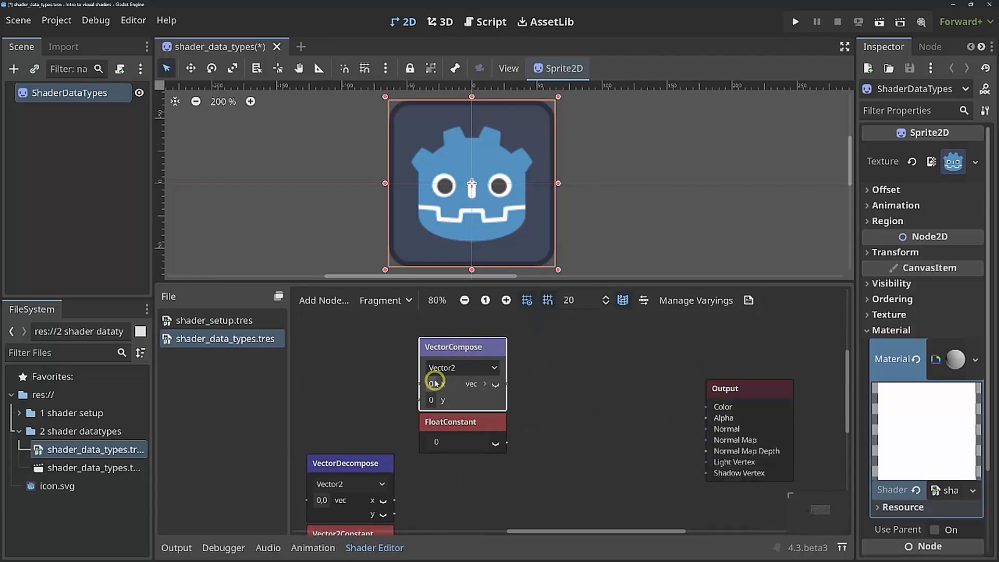
{"action": "left_click", "coordinate": [432, 384]}
{"action": "double_click", "coordinate": [451, 407]}
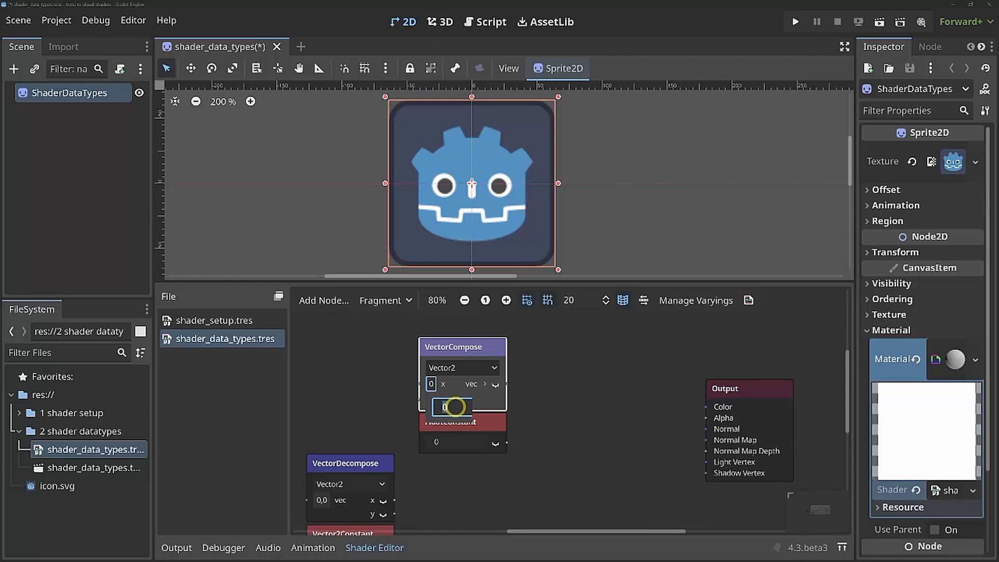
{"action": "key", "text": "Return"}
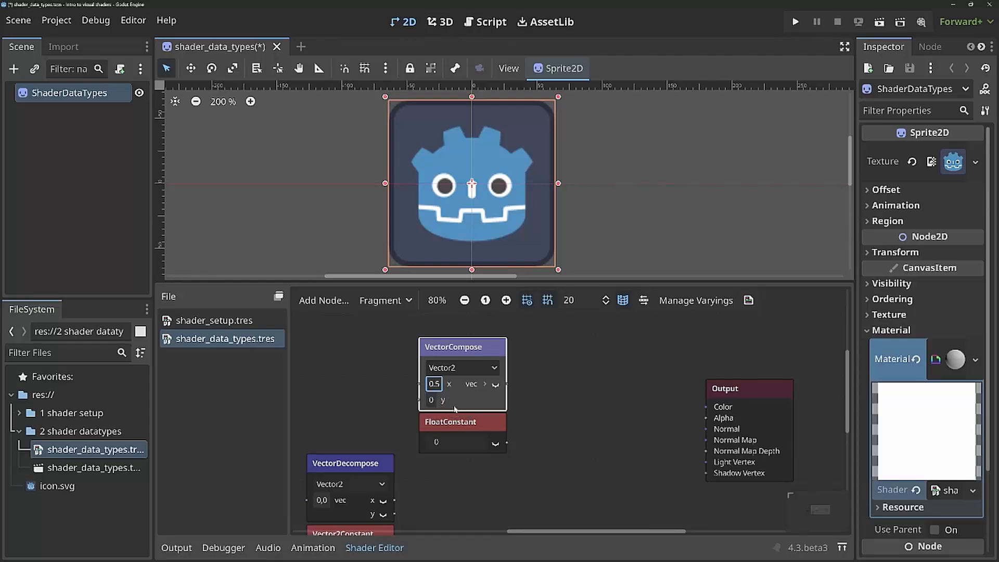
{"action": "left_click", "coordinate": [431, 400]}
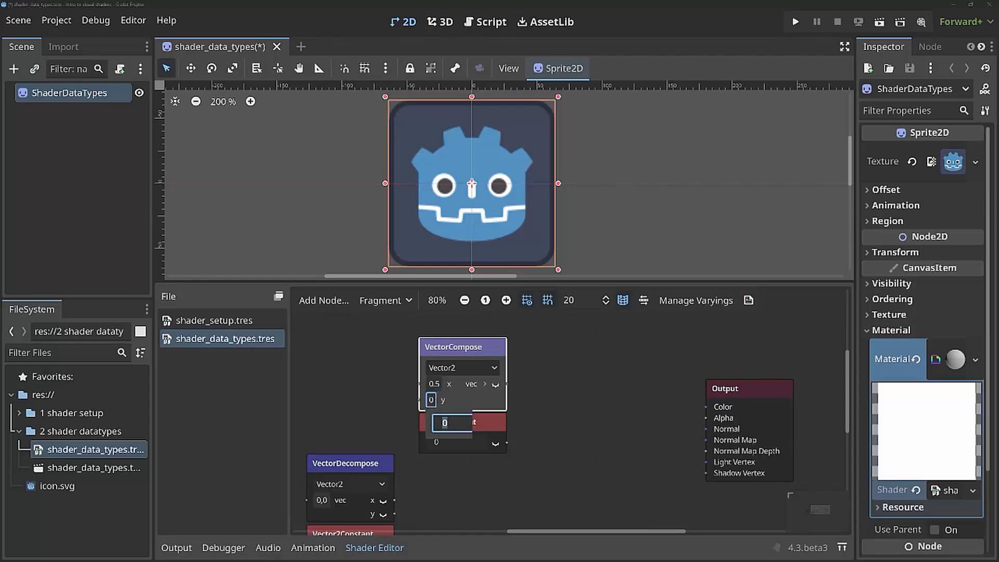
{"action": "key", "text": "Return"}
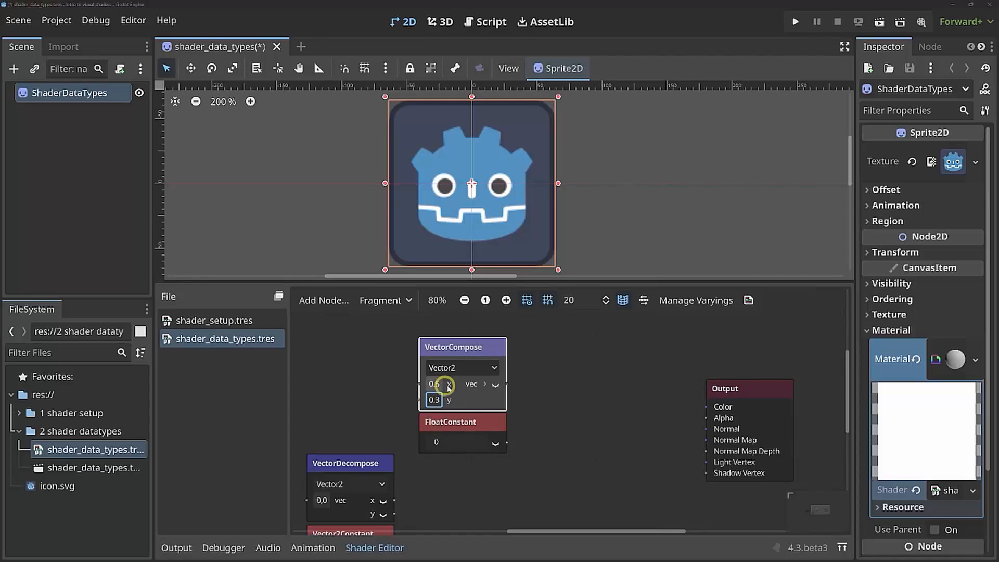
{"action": "left_click", "coordinate": [445, 441]}
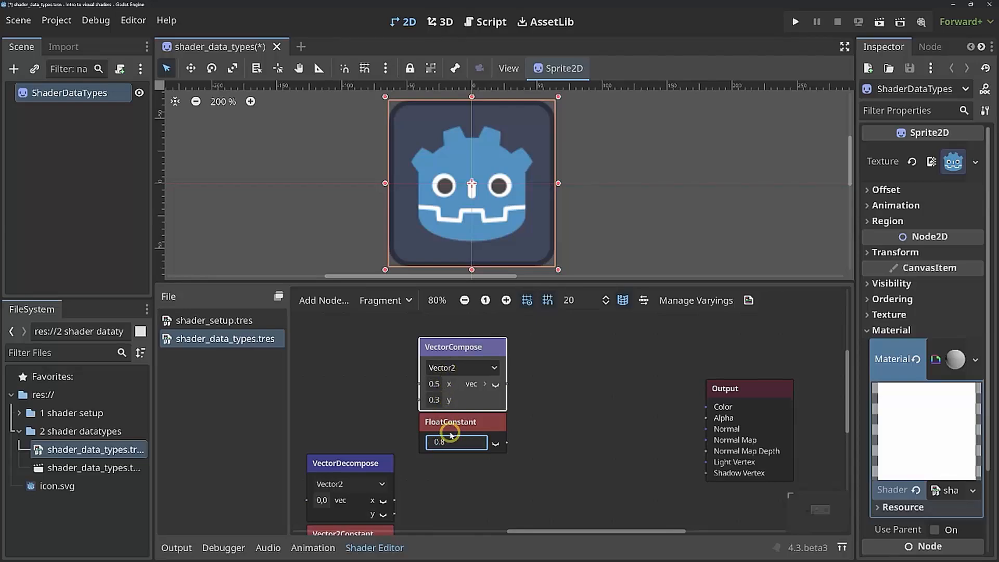
{"action": "left_click", "coordinate": [576, 394]}
Add a Vector2Decompose node beside VectorCompose and connect VectorCompose's vec output to its vec input
{"action": "right_click", "coordinate": [572, 393]}
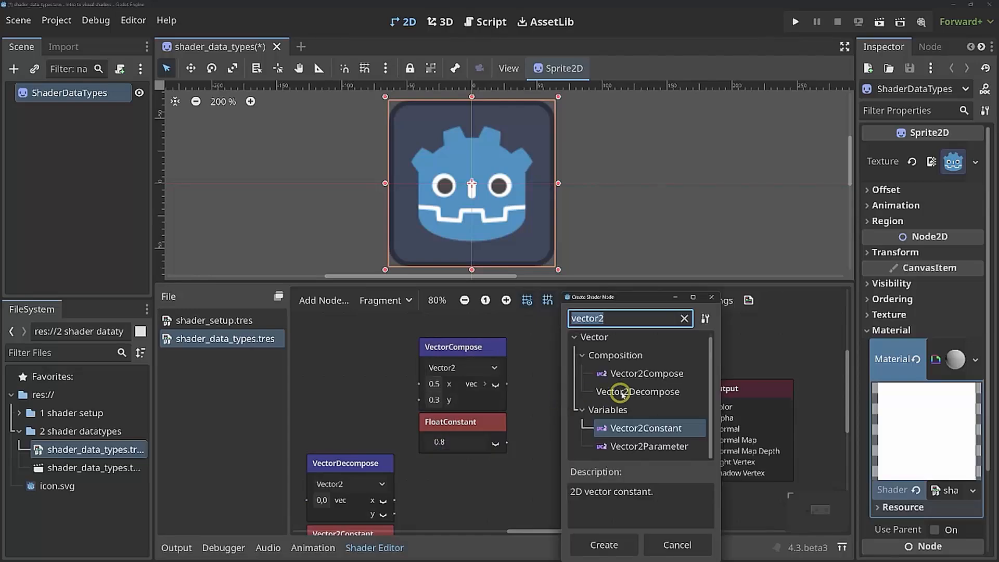
{"action": "double_click", "coordinate": [625, 394]}
{"action": "left_click_drag", "start_coordinate": [625, 386], "coordinate": [577, 352]}
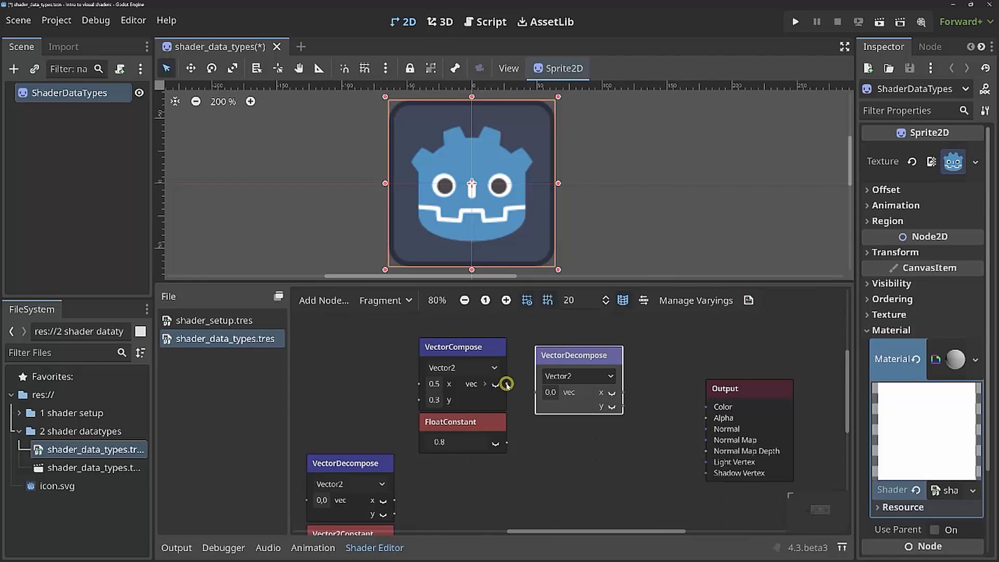
{"action": "left_click_drag", "start_coordinate": [537, 396], "coordinate": [537, 396]}
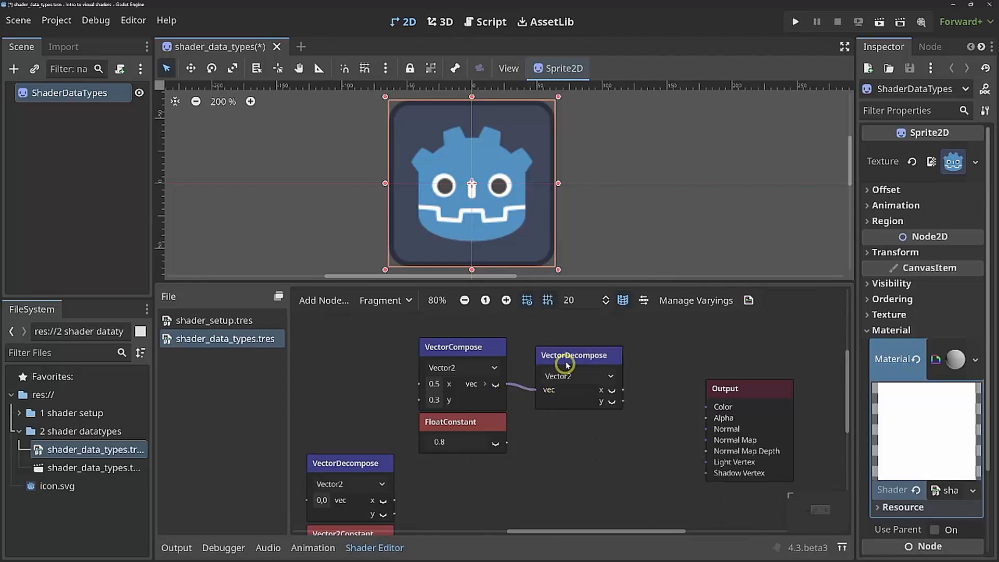
{"action": "left_click_drag", "start_coordinate": [567, 358], "coordinate": [550, 350]}
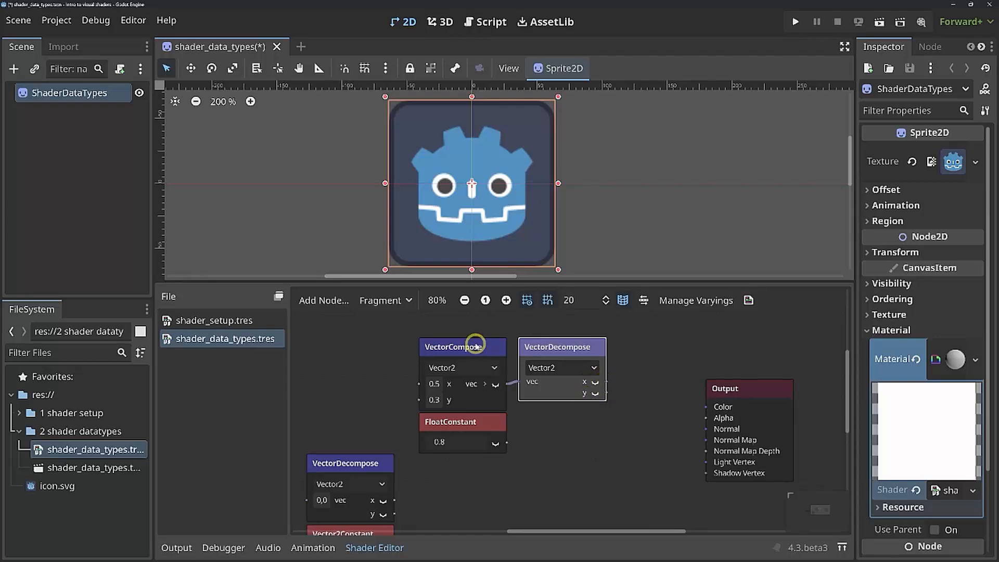
Move the connected VectorCompose and VectorDecompose pair left so that VectorDecompose sits directly above the 0.8 FloatConstant
{"action": "left_click_drag", "start_coordinate": [445, 327], "coordinate": [574, 365]}
{"action": "left_click_drag", "start_coordinate": [479, 350], "coordinate": [379, 354]}
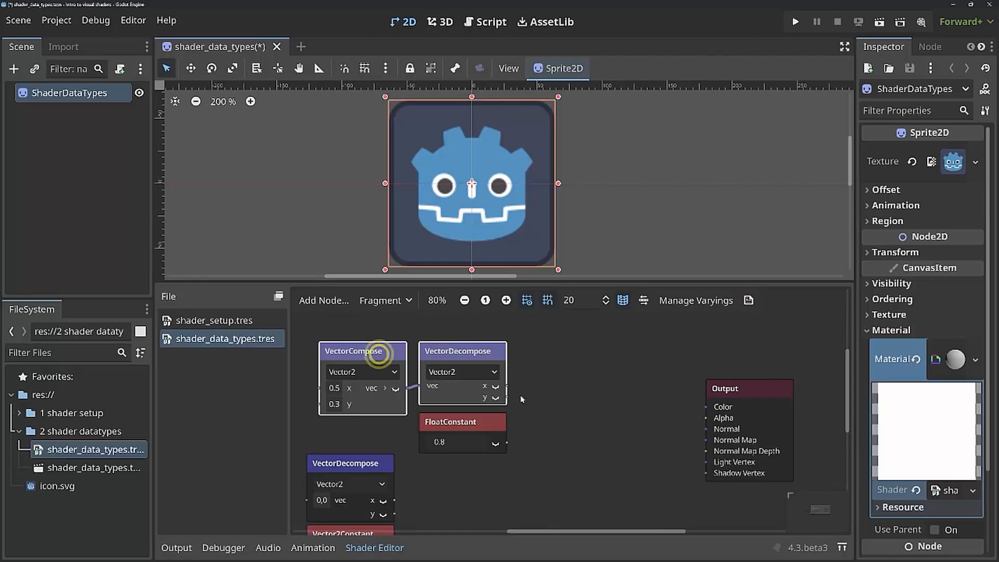
{"action": "left_click", "coordinate": [550, 409]}
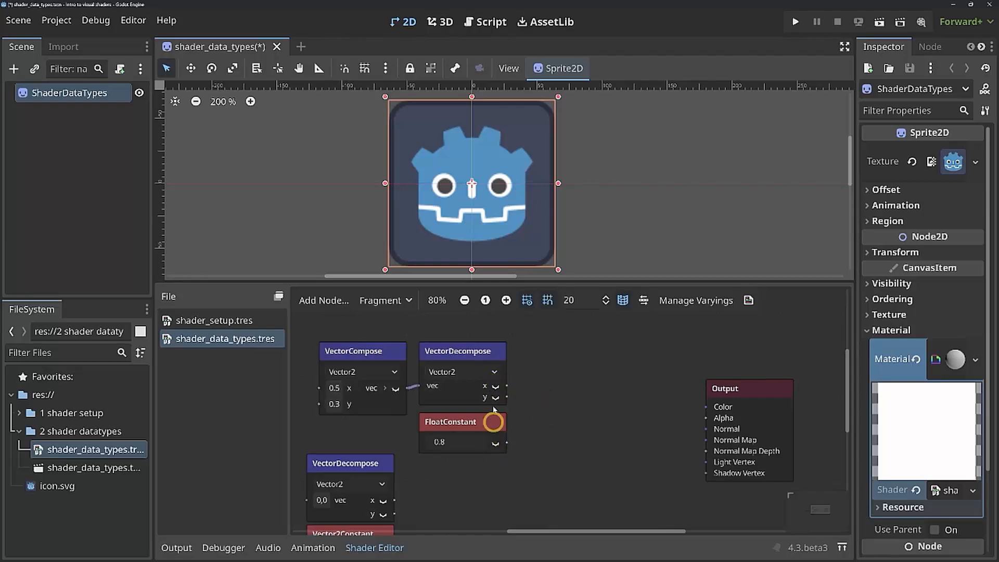
Preview the connected VectorDecompose's x output and the 0.8 FloatConstant's output, hiding each preview again
{"action": "left_click", "coordinate": [496, 387]}
{"action": "left_click", "coordinate": [496, 387]}
{"action": "left_click", "coordinate": [495, 444]}
{"action": "left_click", "coordinate": [495, 444]}
Add another VectorCompose node, change its type to Vector3 and place it between VectorDecompose and Output
{"action": "right_click", "coordinate": [554, 405]}
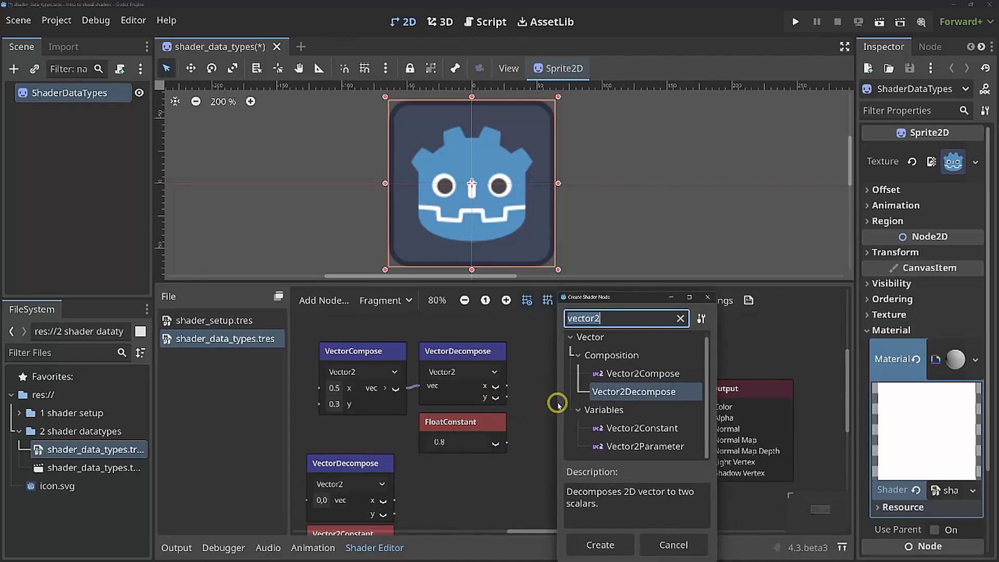
{"action": "double_click", "coordinate": [654, 374]}
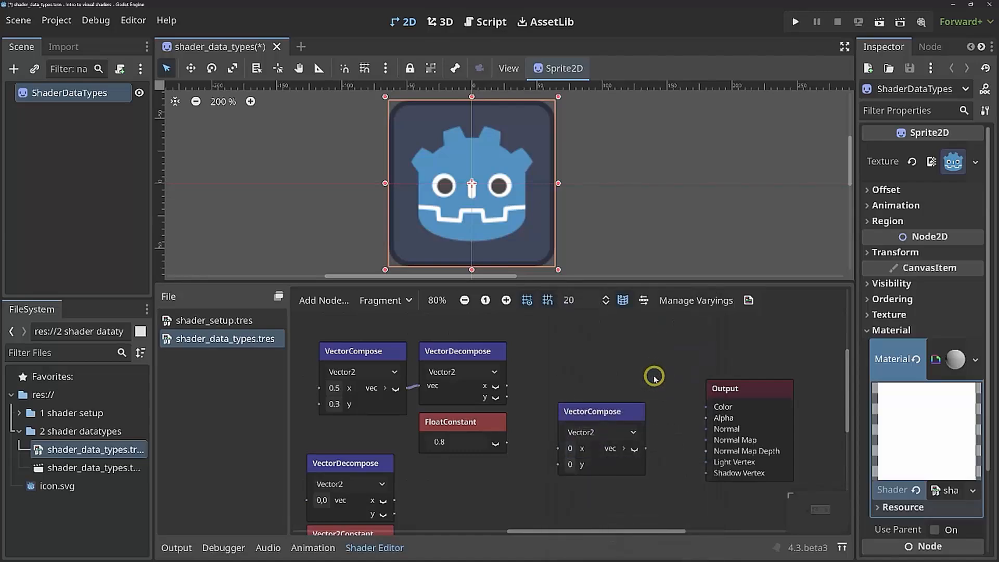
{"action": "left_click", "coordinate": [599, 432]}
{"action": "left_click", "coordinate": [593, 458]}
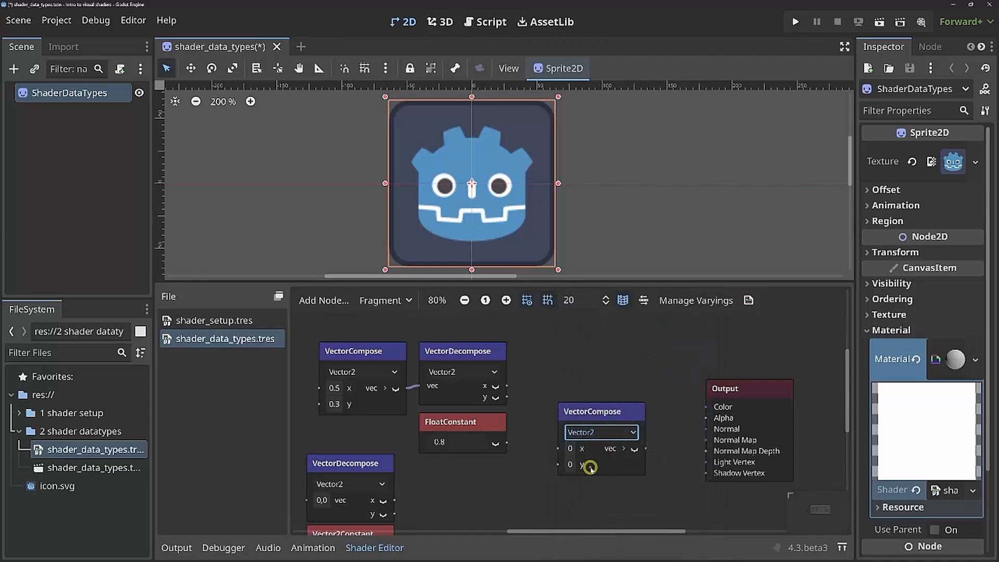
{"action": "left_click_drag", "start_coordinate": [596, 414], "coordinate": [581, 367]}
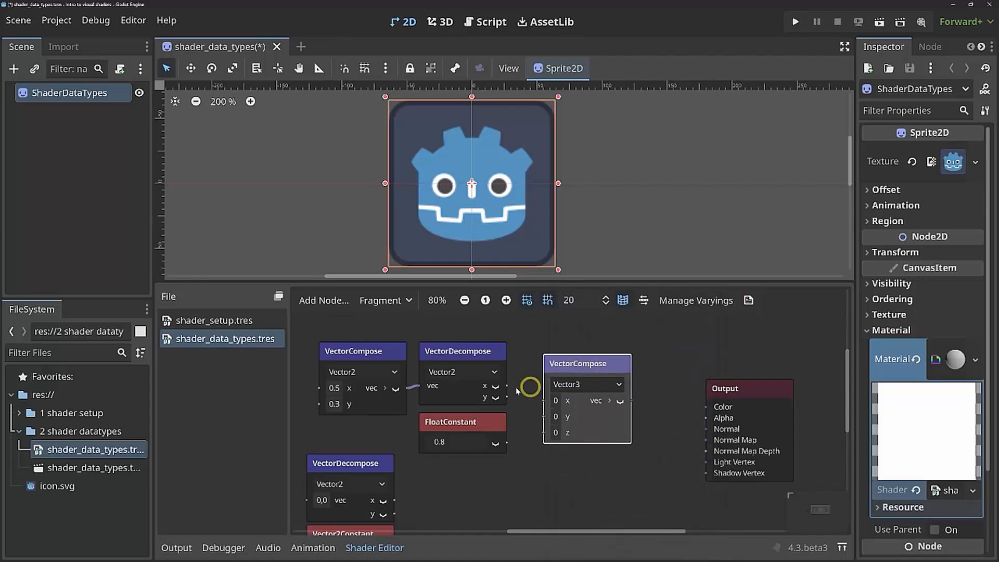
Connect VectorDecompose's x and y and the 0.8 FloatConstant to the Vector3 VectorCompose's x, y and z inputs, and show its vec preview
{"action": "left_click_drag", "start_coordinate": [540, 398], "coordinate": [542, 411]}
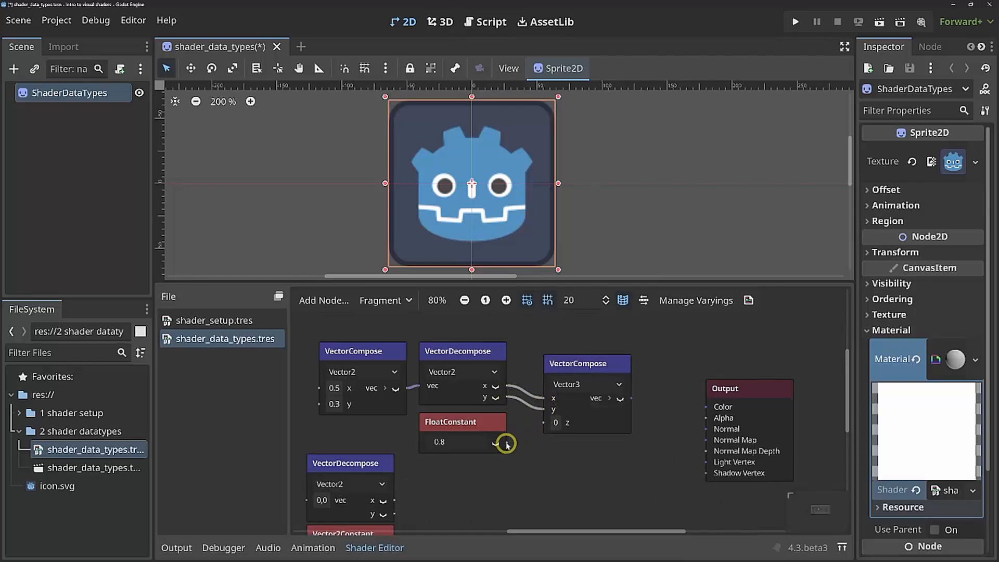
{"action": "left_click_drag", "start_coordinate": [507, 443], "coordinate": [552, 422]}
{"action": "left_click", "coordinate": [619, 399]}
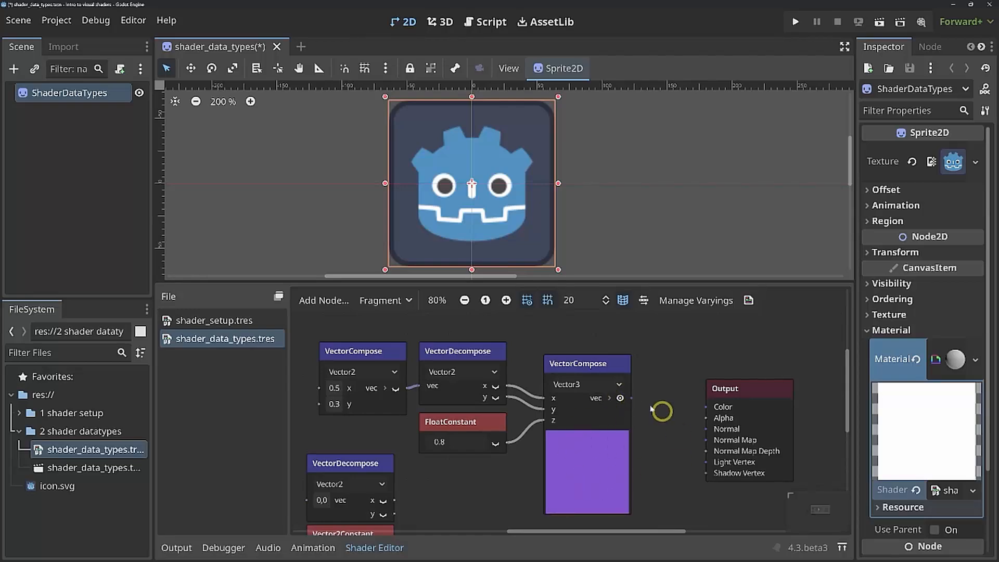
Connect the Vector3 VectorCompose's vec output to Output's Color and move the Output node close beside it
{"action": "left_click_drag", "start_coordinate": [636, 399], "coordinate": [675, 376]}
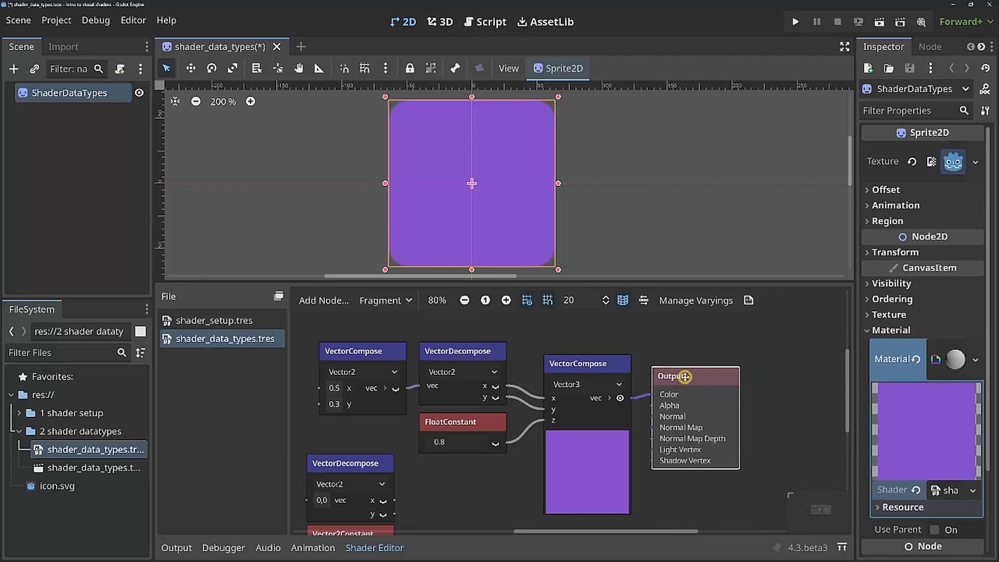